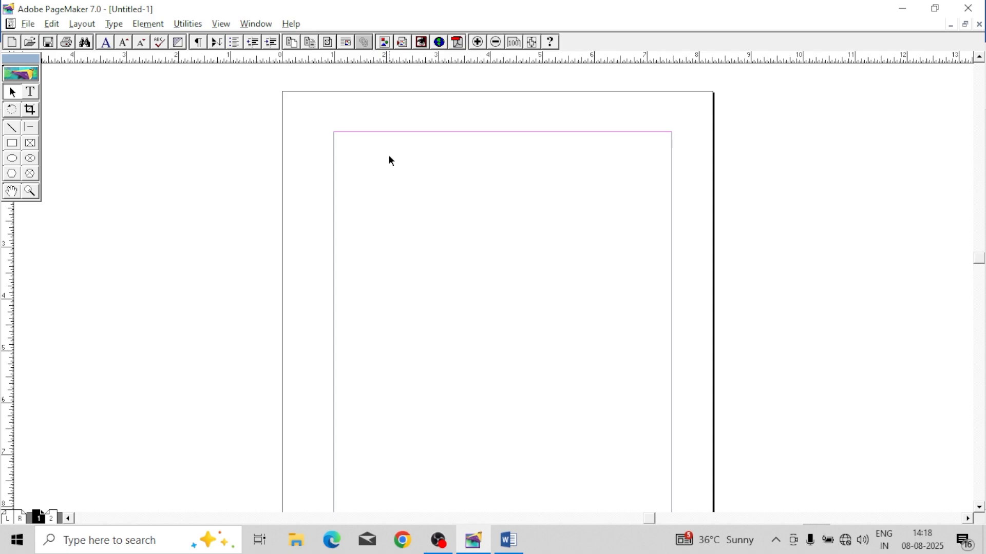
Step: Draw a rectangle about 6.5 in wide and 3.4 in tall, spanning the page margins from the top margin
{"action": "left_click", "coordinate": [12, 144]}
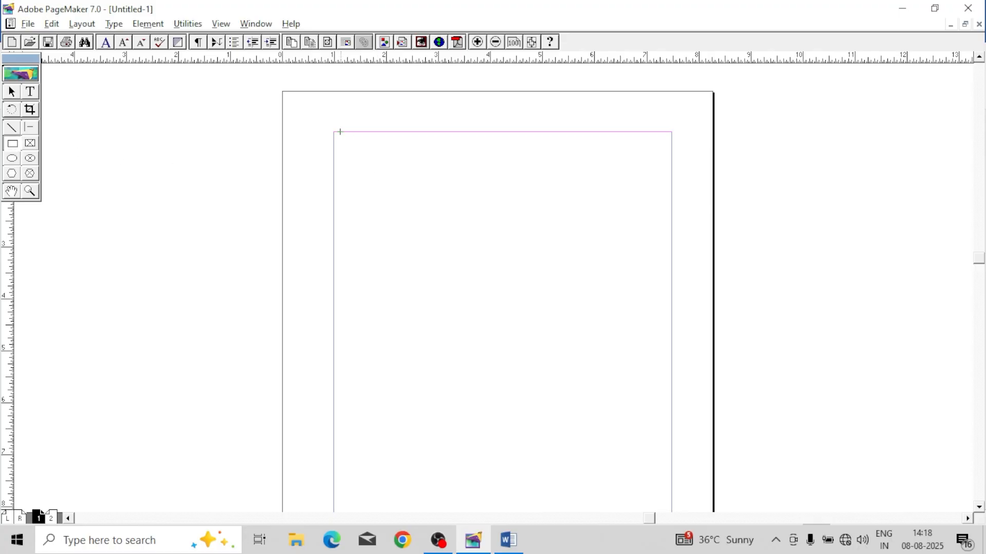
{"action": "left_click_drag", "start_coordinate": [332, 132], "coordinate": [672, 308]}
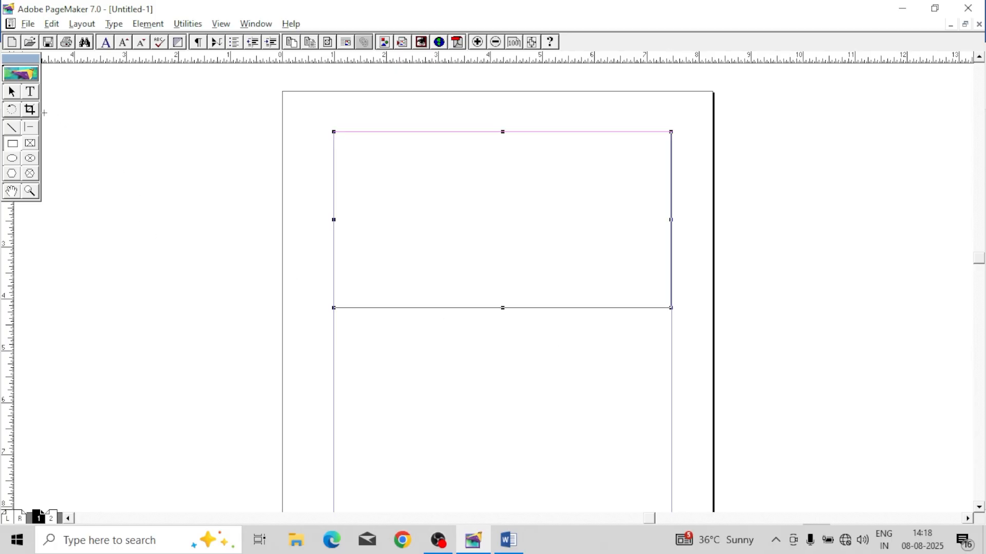
{"action": "left_click", "coordinate": [11, 91]}
Step: Duplicate the rectangle and place the copy just below the original on the page
{"action": "left_click", "coordinate": [454, 160]}
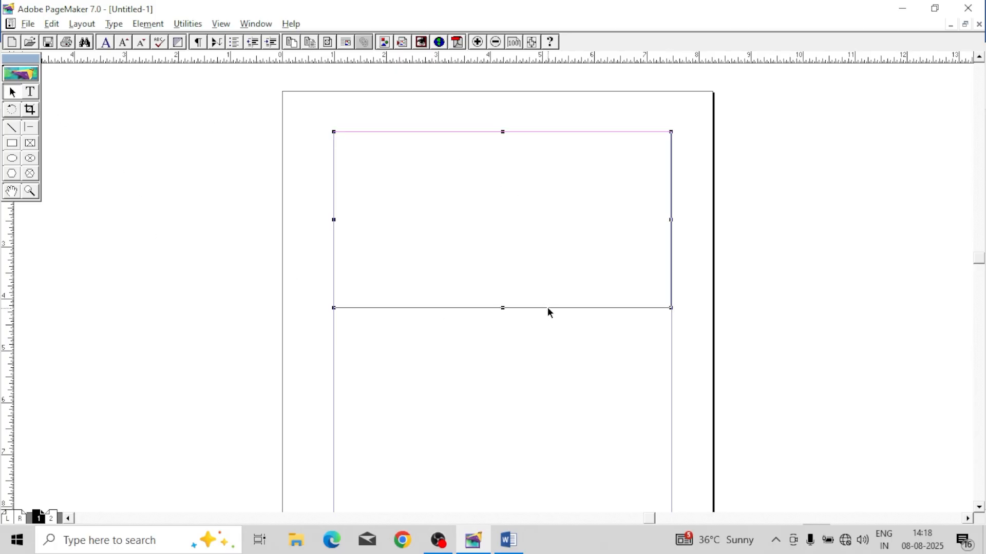
{"action": "key", "text": "ctrl+v"}
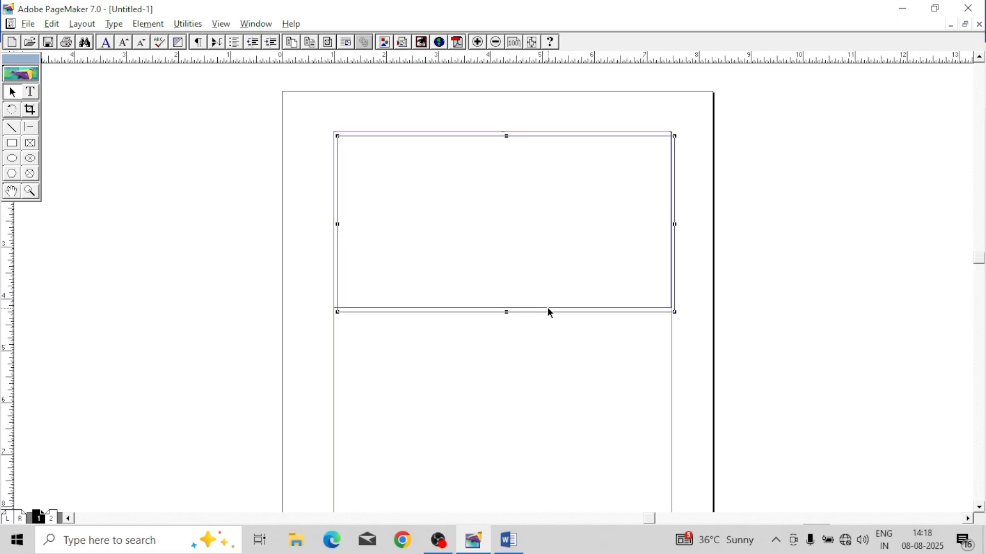
{"action": "left_click_drag", "start_coordinate": [547, 231], "coordinate": [563, 415]}
{"action": "left_click_drag", "start_coordinate": [541, 311], "coordinate": [547, 493]}
{"action": "left_click", "coordinate": [529, 430]}
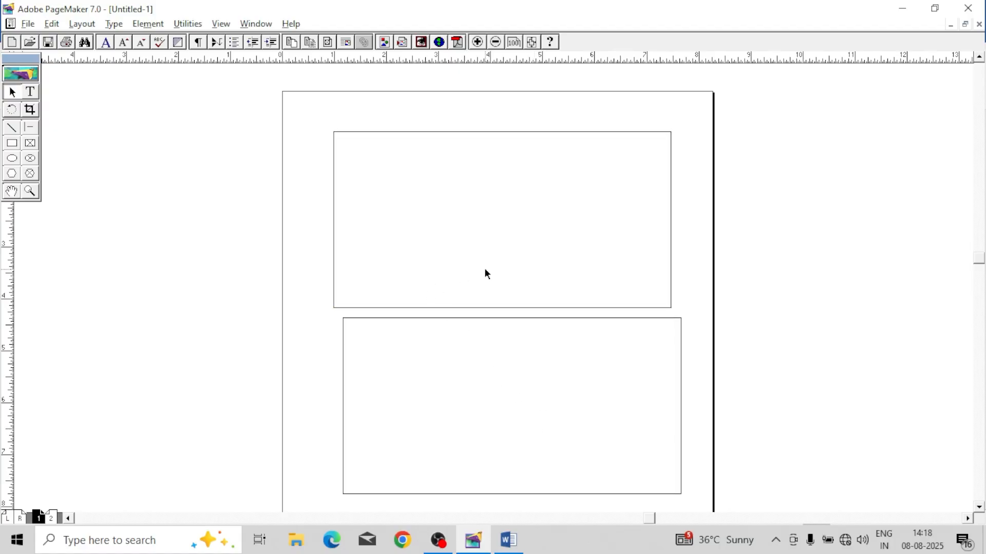
Step: Select both rectangles with the whole page in view and open Align Objects, keeping its dialog clear of them
{"action": "left_click", "coordinate": [643, 310]}
{"action": "scroll", "coordinate": [425, 251], "scroll_direction": "down", "scroll_amount": 15}
{"action": "right_click", "coordinate": [606, 220]}
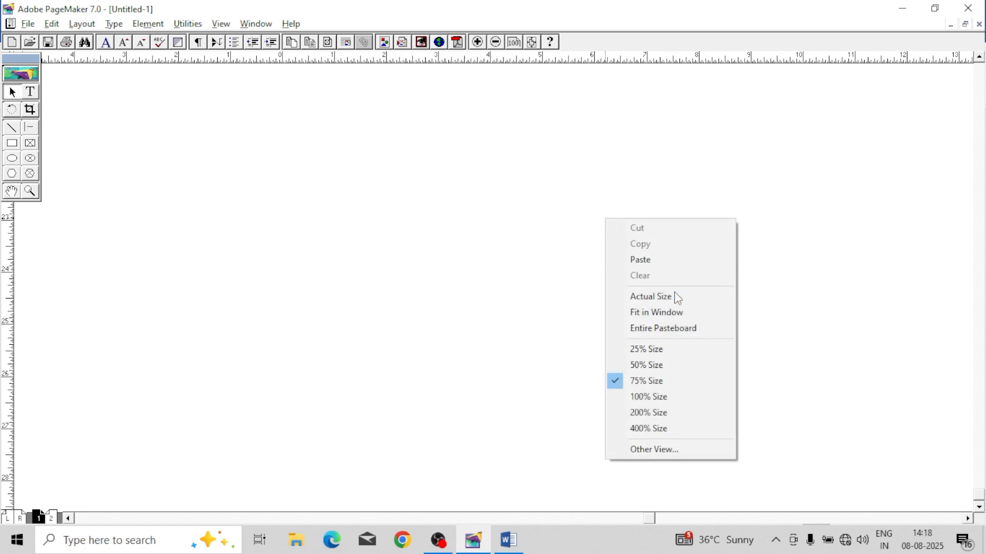
{"action": "left_click", "coordinate": [674, 319]}
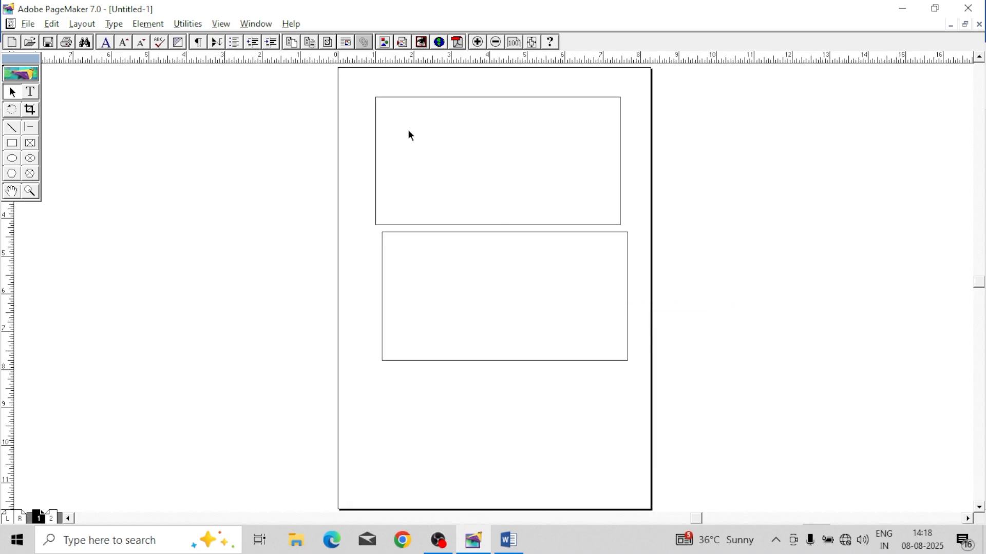
{"action": "left_click_drag", "start_coordinate": [621, 359], "coordinate": [659, 390]}
{"action": "left_click", "coordinate": [157, 26]}
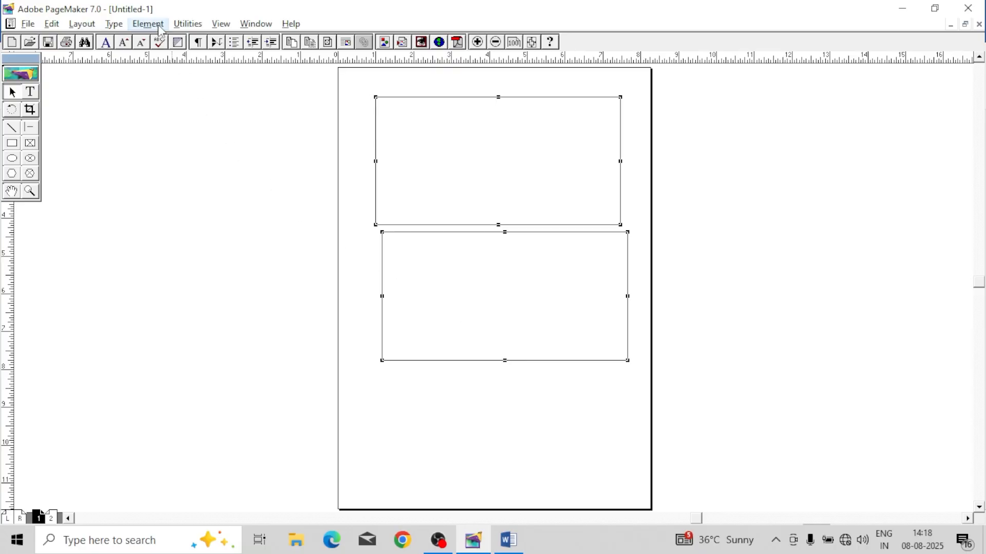
{"action": "left_click", "coordinate": [193, 130]}
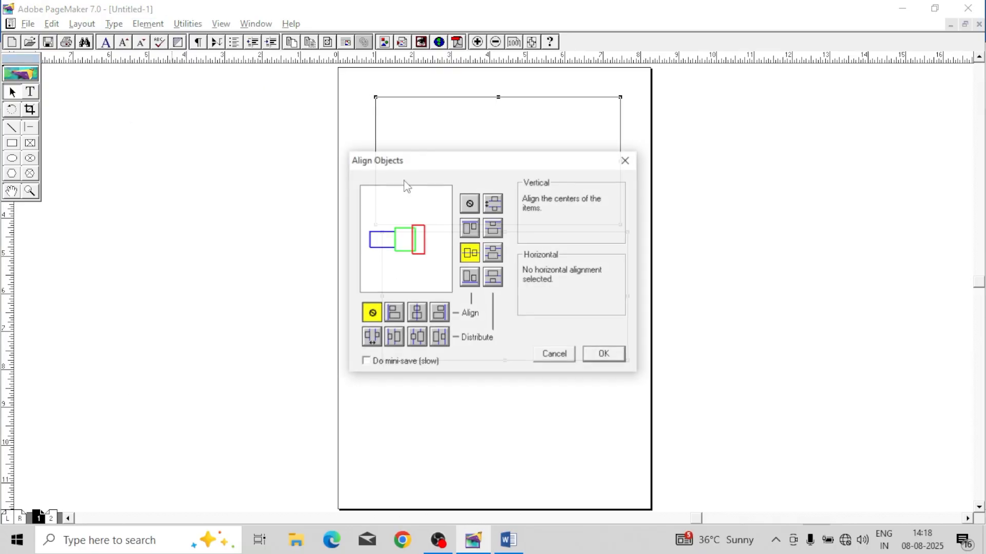
{"action": "left_click_drag", "start_coordinate": [481, 164], "coordinate": [182, 253]}
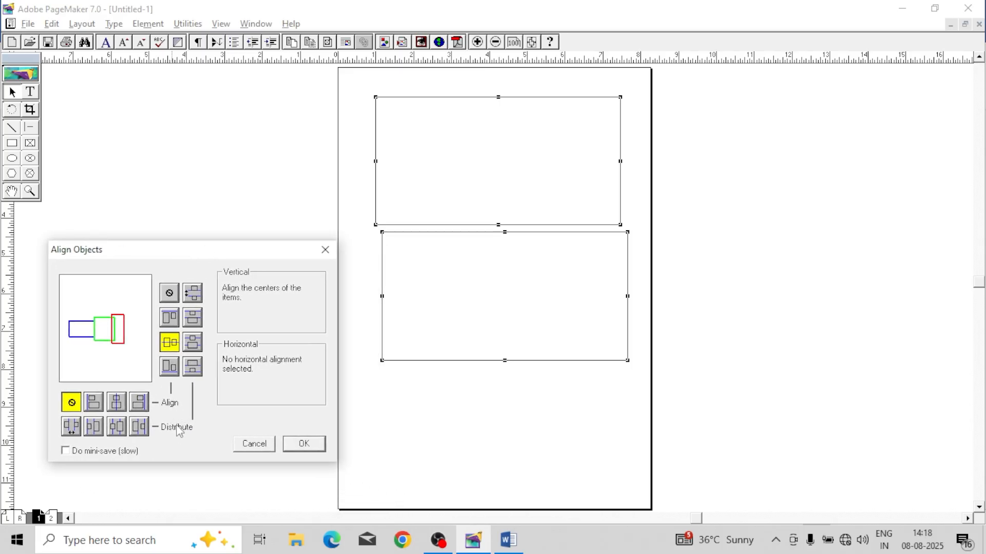
{"action": "left_click", "coordinate": [96, 404]}
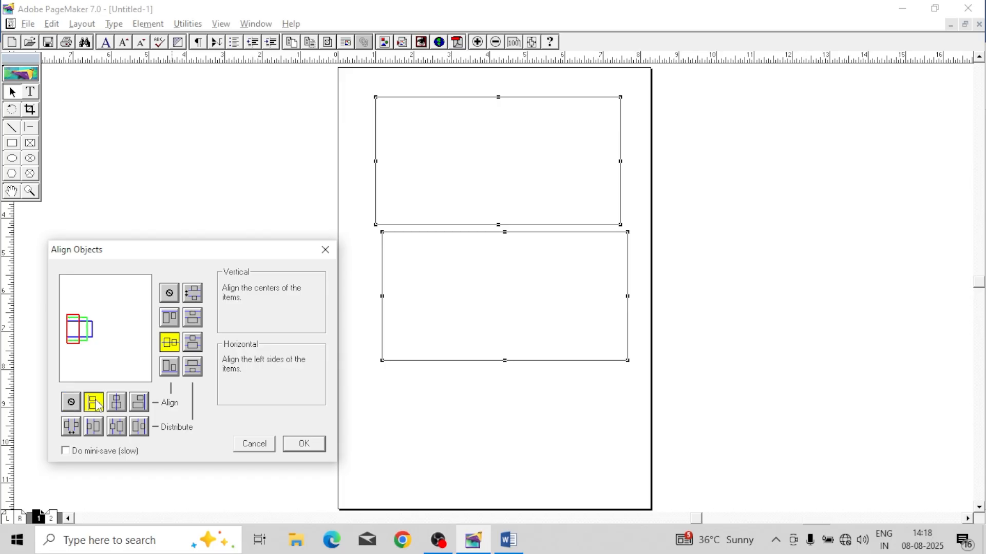
{"action": "left_click", "coordinate": [117, 409]}
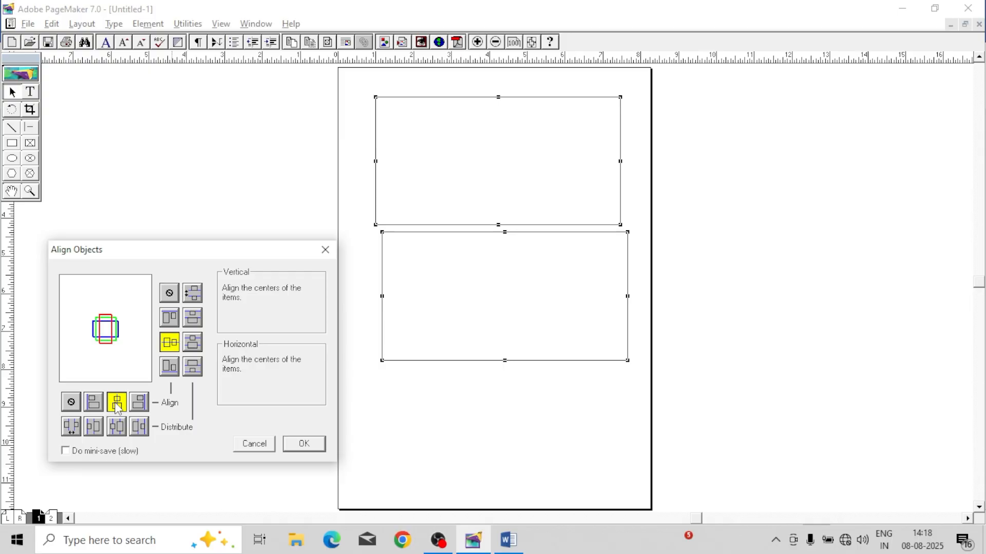
{"action": "left_click", "coordinate": [97, 431]}
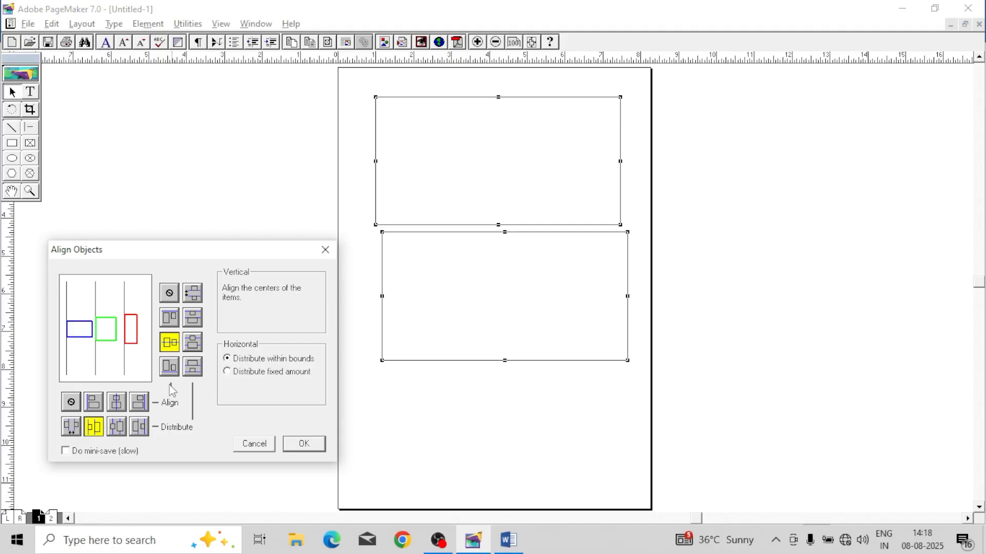
{"action": "left_click", "coordinate": [193, 344]}
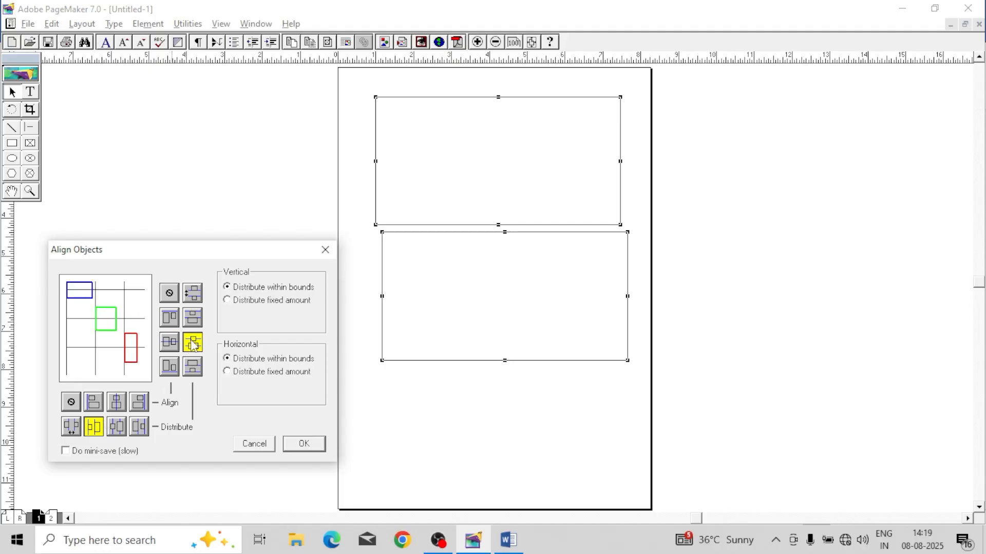
{"action": "left_click", "coordinate": [169, 318]}
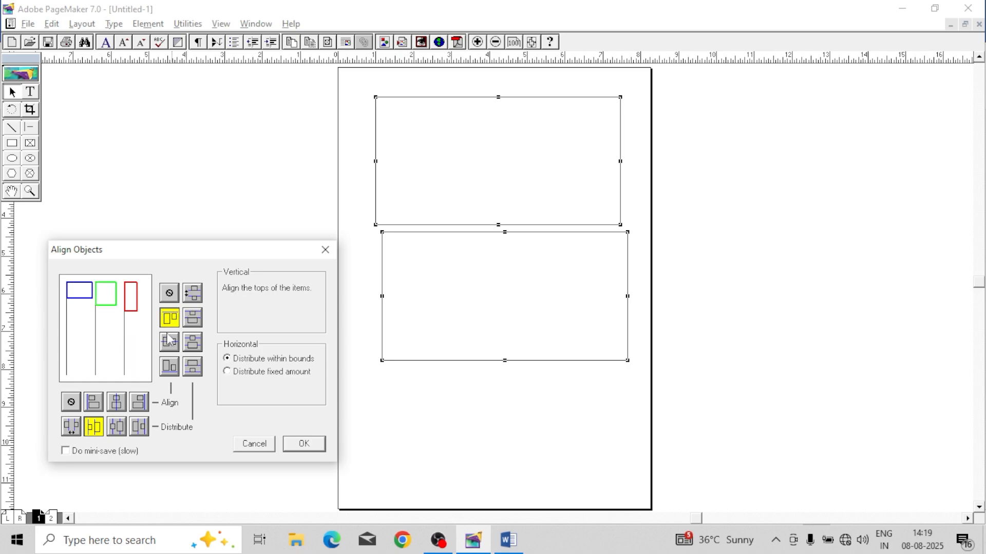
{"action": "left_click", "coordinate": [170, 343]}
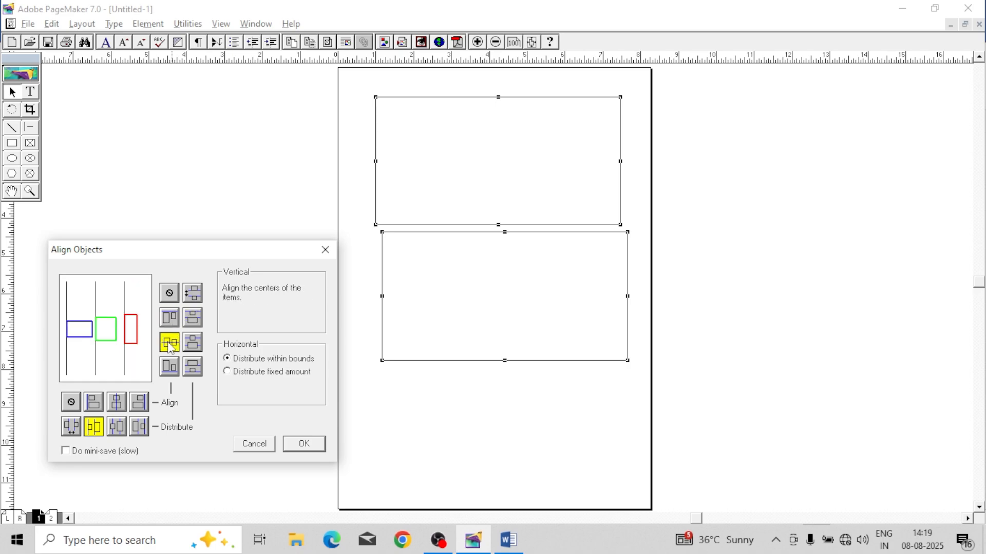
{"action": "left_click", "coordinate": [170, 294]}
{"action": "left_click", "coordinate": [71, 402]}
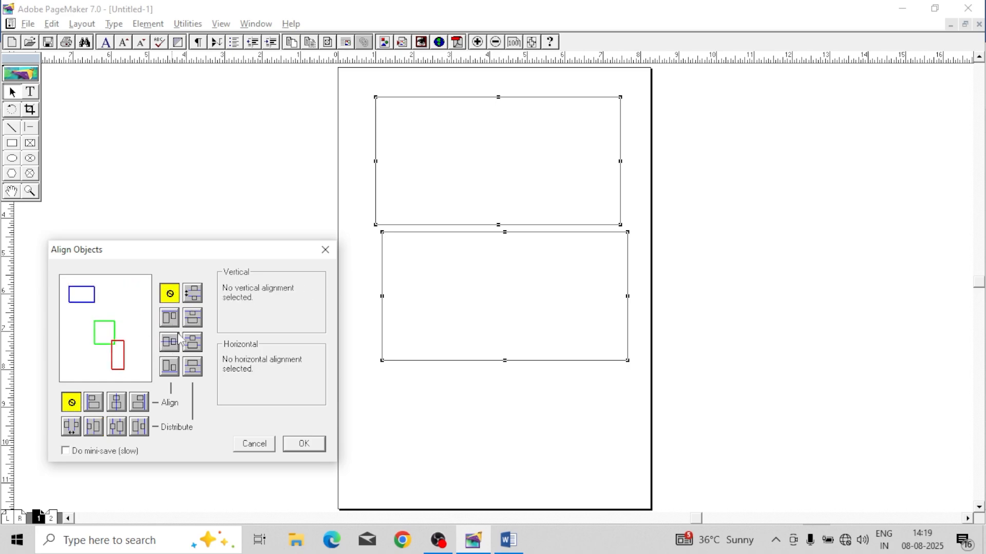
{"action": "left_click", "coordinate": [193, 343]}
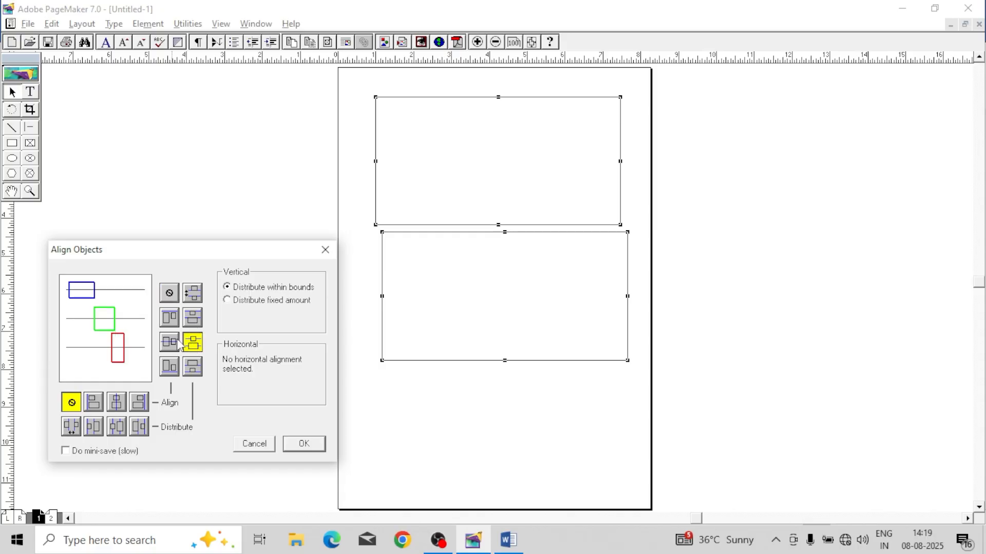
{"action": "left_click", "coordinate": [176, 344]}
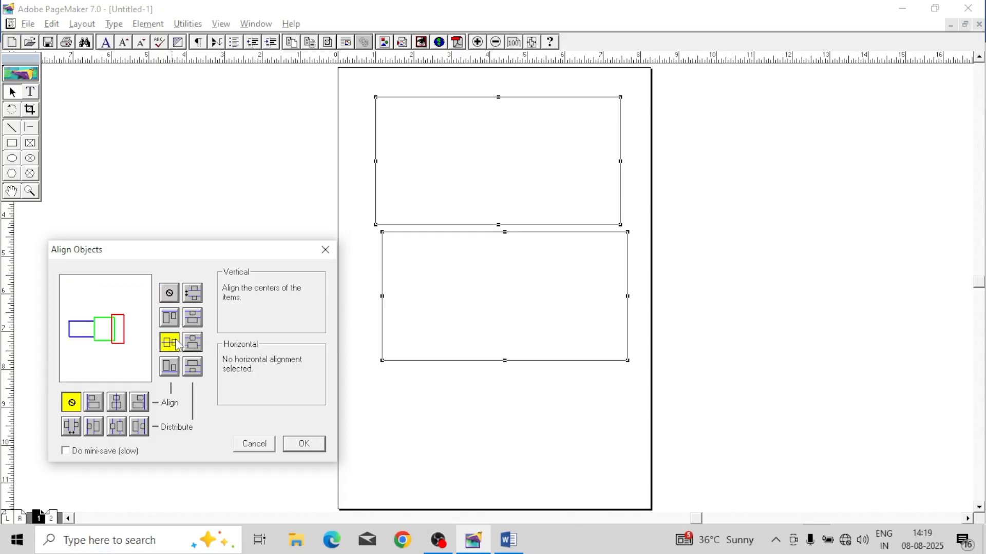
Step: Align the two rectangles horizontally by their centers and distribute their centers vertically within bounds
{"action": "left_click", "coordinate": [117, 403]}
{"action": "left_click", "coordinate": [170, 321]}
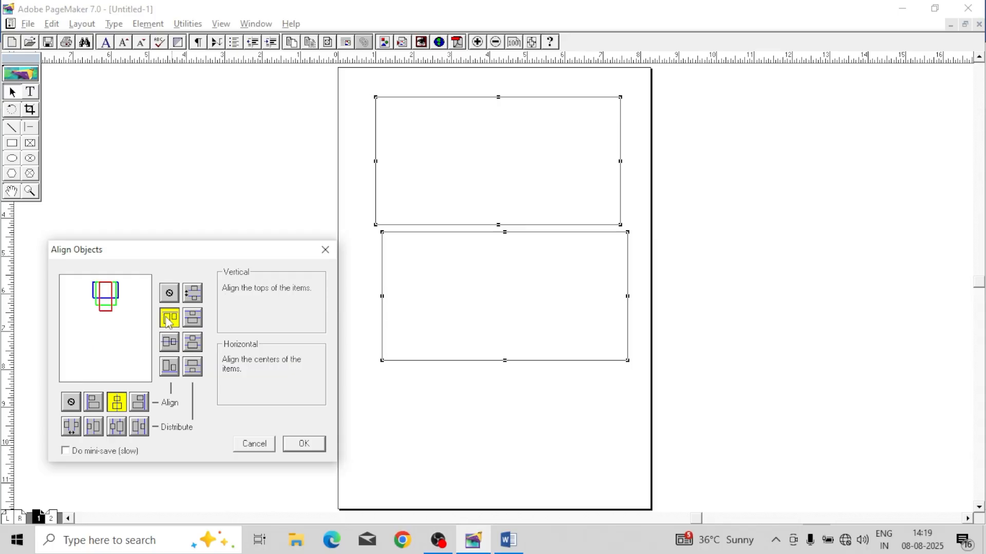
{"action": "left_click", "coordinate": [171, 343]}
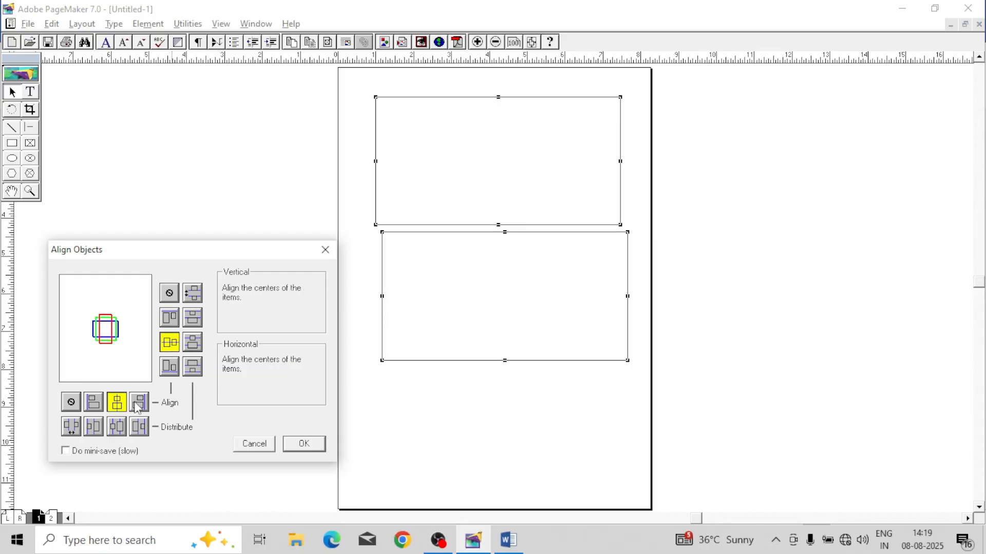
{"action": "left_click", "coordinate": [193, 343]}
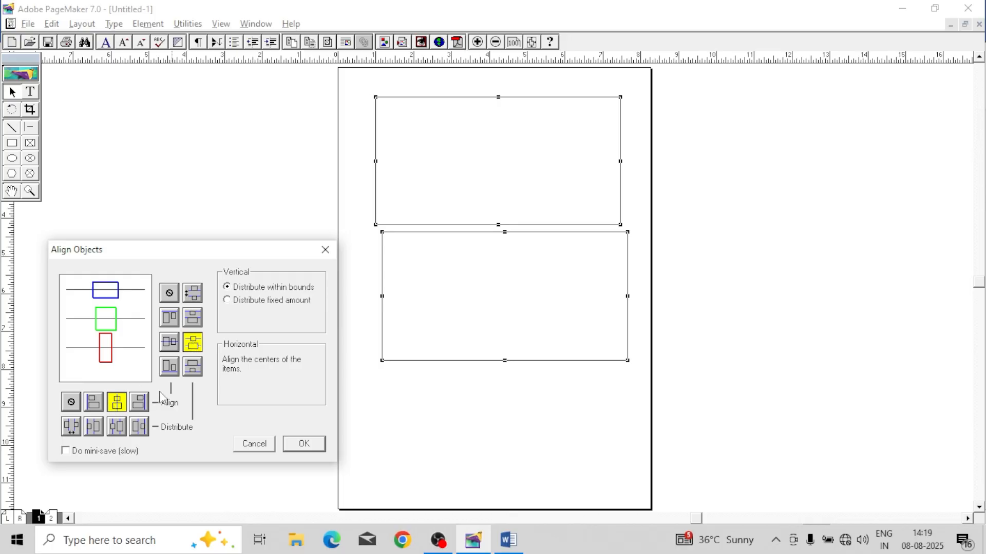
{"action": "left_click", "coordinate": [305, 444]}
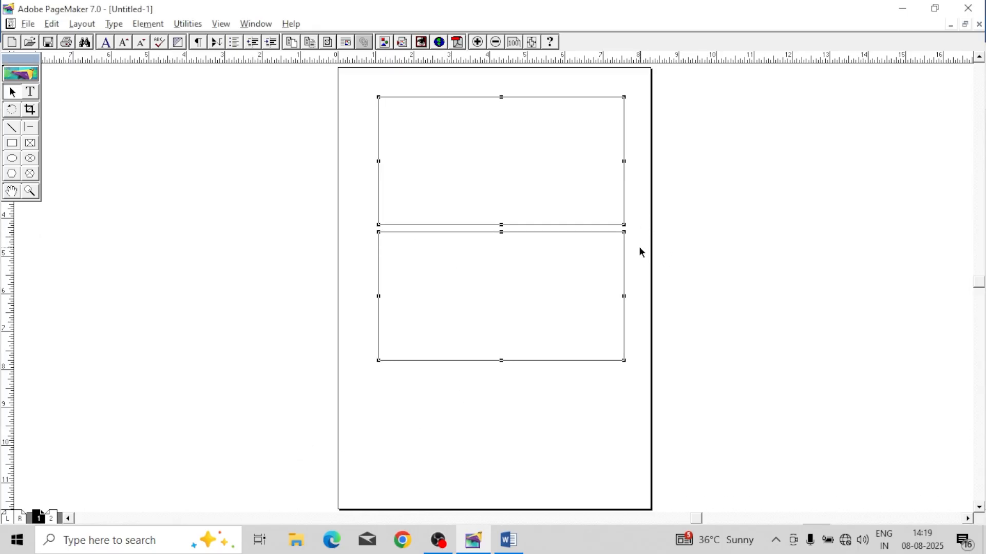
Step: Draw a narrow rectangle about 5.5 in wide and 0.8 in tall on the pasteboard beside the page
{"action": "left_click", "coordinate": [668, 252]}
{"action": "left_click", "coordinate": [12, 144]}
{"action": "left_click_drag", "start_coordinate": [98, 122], "coordinate": [307, 154]}
{"action": "left_click", "coordinate": [12, 91]}
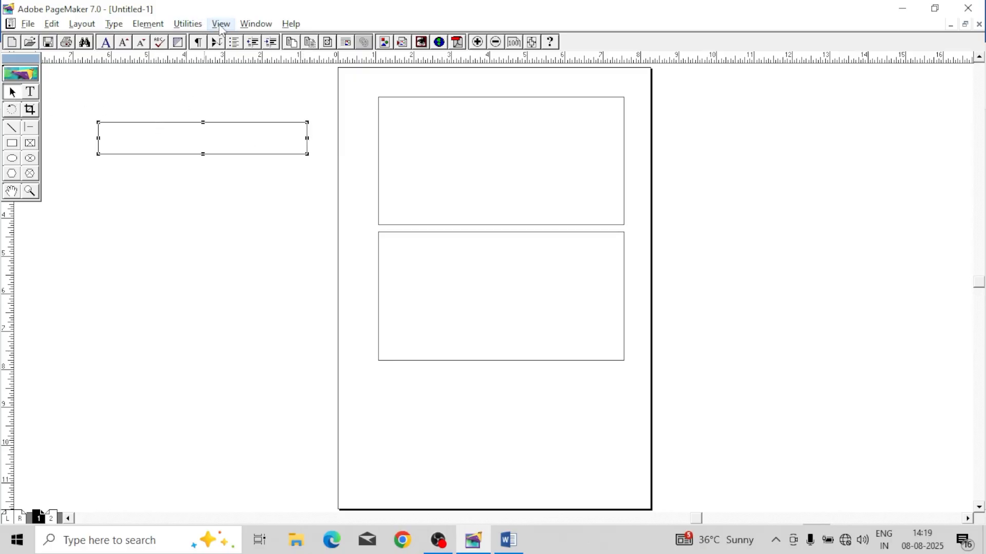
Step: Display the color list beside the page and apply Yellow to the narrow pasteboard rectangle
{"action": "left_click", "coordinate": [255, 24]}
{"action": "left_click", "coordinate": [290, 131]}
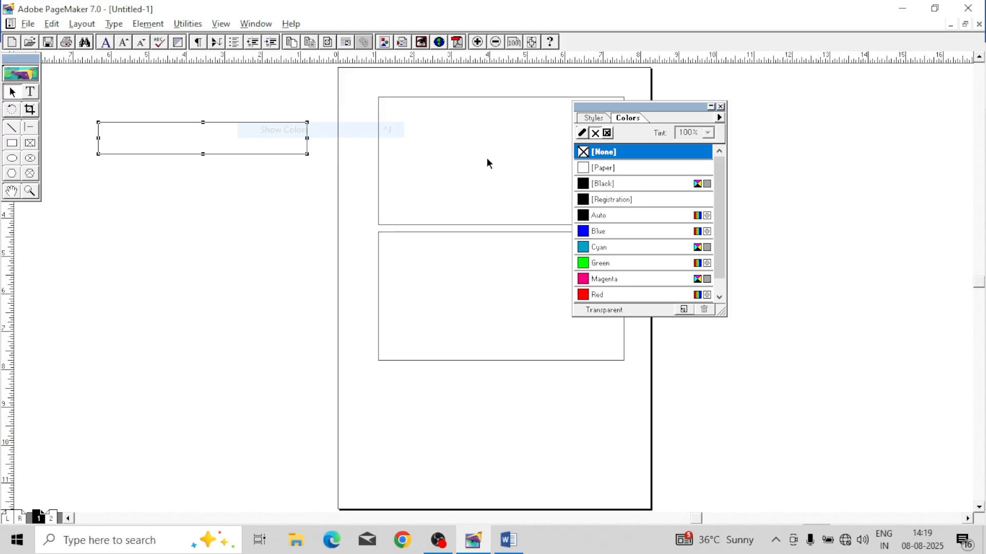
{"action": "left_click", "coordinate": [591, 232]}
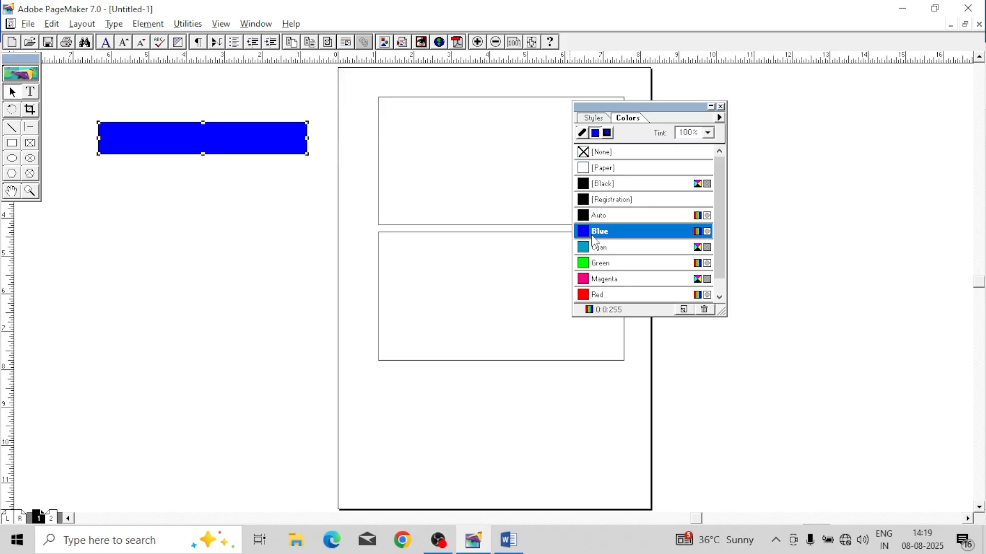
{"action": "left_click", "coordinate": [601, 280]}
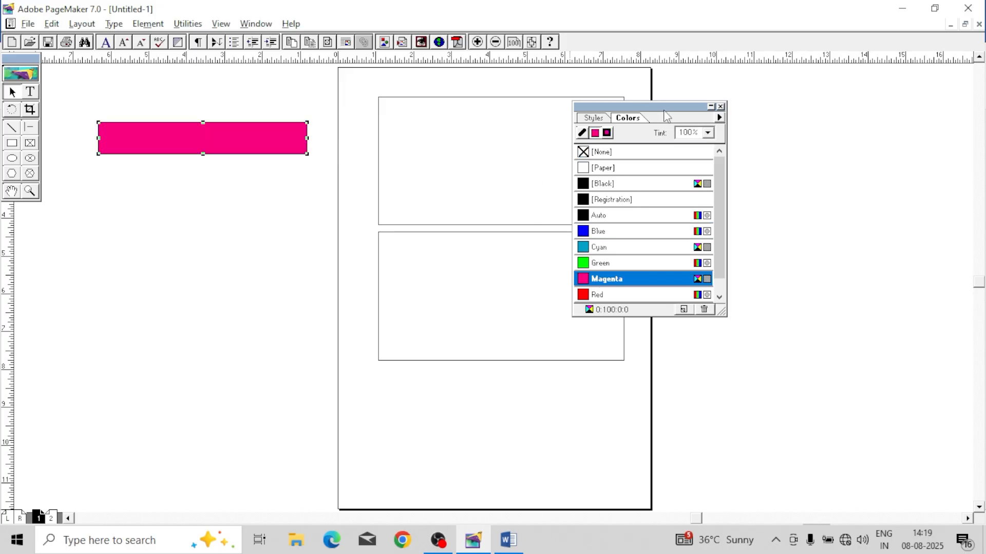
{"action": "left_click_drag", "start_coordinate": [664, 108], "coordinate": [749, 100]}
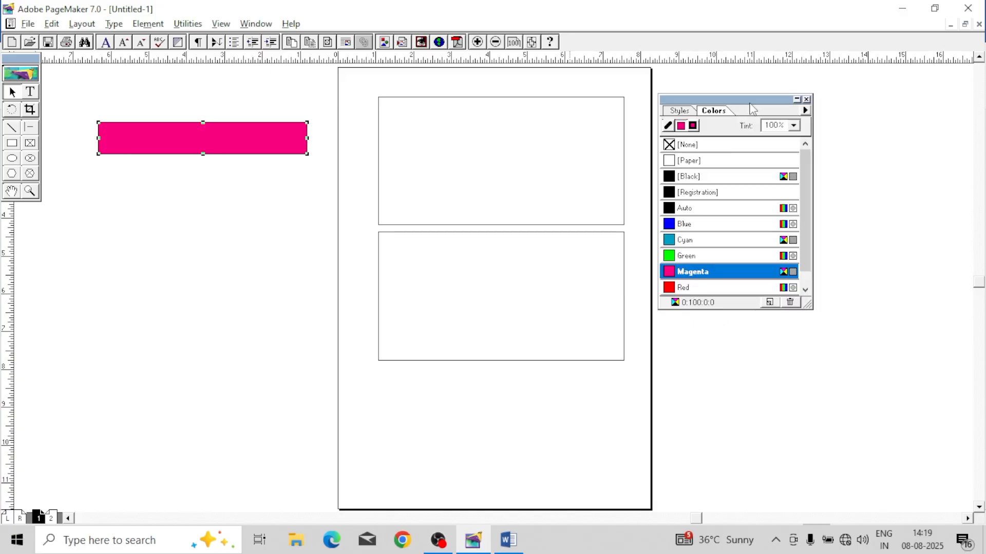
{"action": "left_click", "coordinate": [712, 227]}
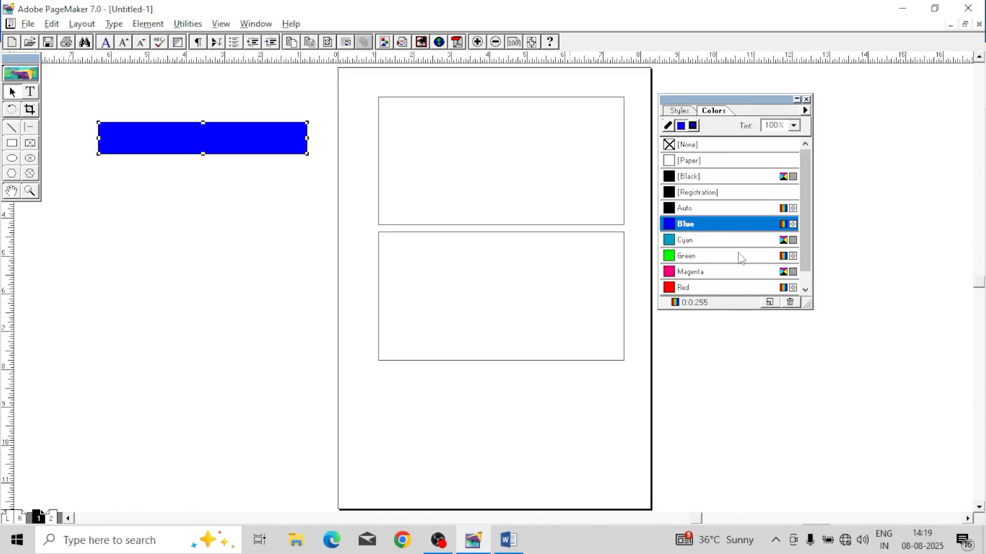
{"action": "left_click_drag", "start_coordinate": [800, 241], "coordinate": [807, 277]}
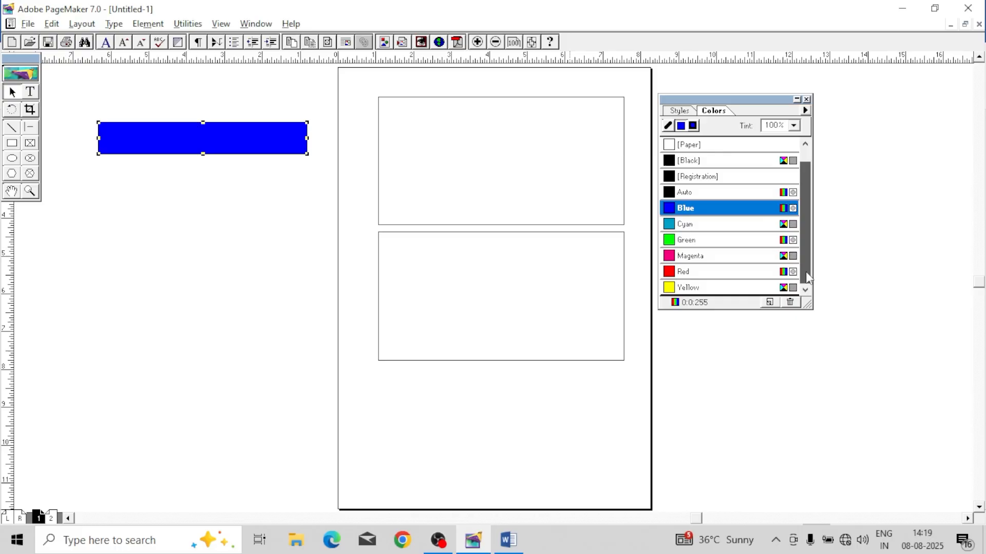
{"action": "left_click", "coordinate": [713, 286]}
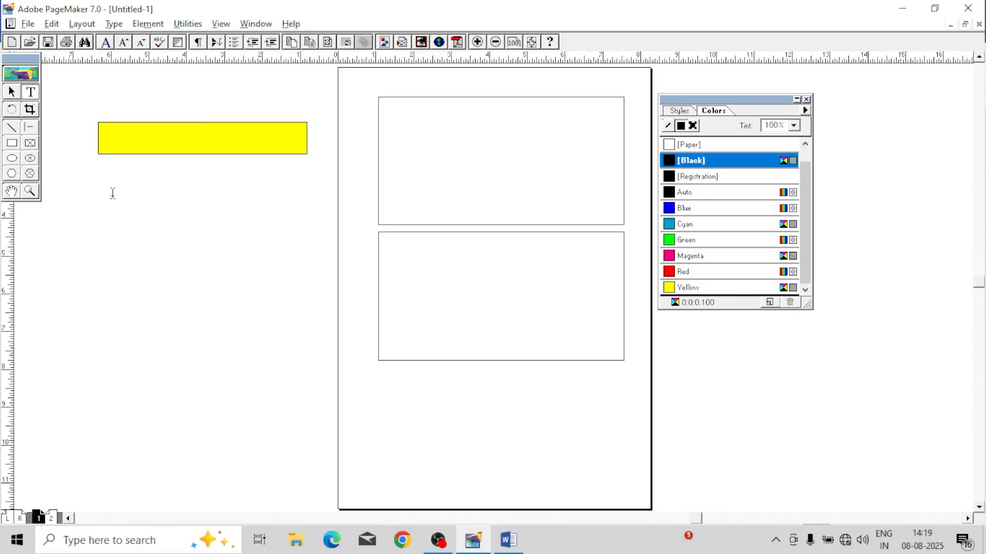
Step: Create a text block below the yellow rectangle containing "VSRM COMPUTER CLASSES"
{"action": "left_click_drag", "start_coordinate": [100, 183], "coordinate": [291, 213]}
{"action": "type", "text": "vsRM COMPUTE"}
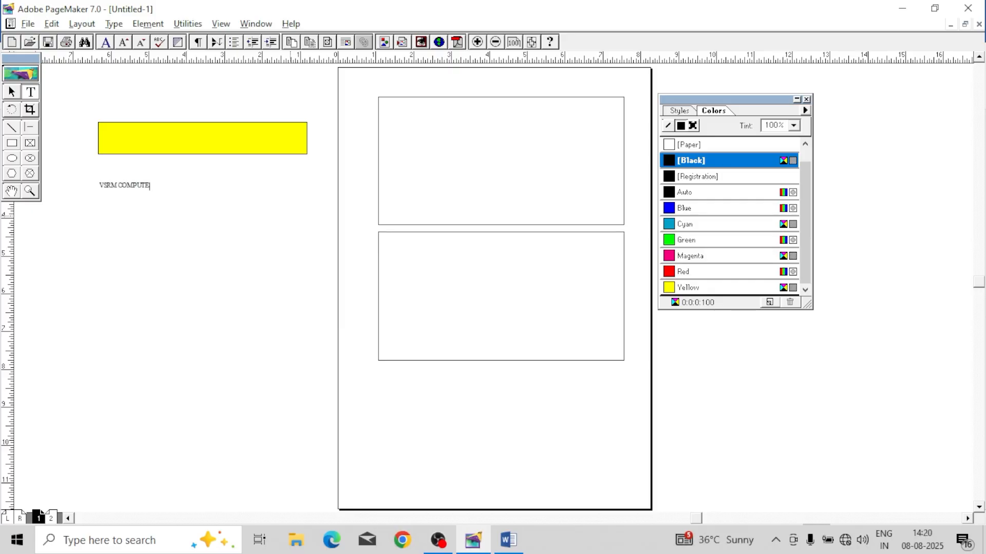
{"action": "type", "text": "R CLASSES"}
Step: Enlarge the whole "VSRM COMPUTER CLASSES" heading to nearly the width of the yellow rectangle
{"action": "key", "text": "ctrl+a"}
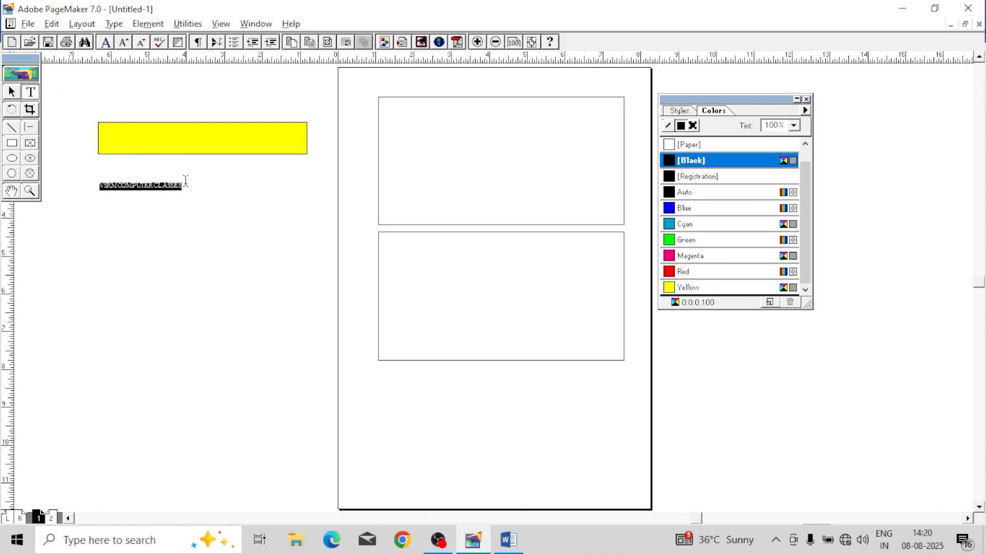
{"action": "key", "text": "ctrl+shift+period"}
{"action": "key", "text": "ctrl+shift+period"}
{"action": "key", "text": "ctrl+shift+period"}
{"action": "key", "text": "ctrl+shift+period"}
{"action": "key", "text": "ctrl+shift+period"}
{"action": "key", "text": "ctrl+shift+period"}
{"action": "key", "text": "ctrl+shift+period"}
{"action": "key", "text": "ctrl+shift+period"}
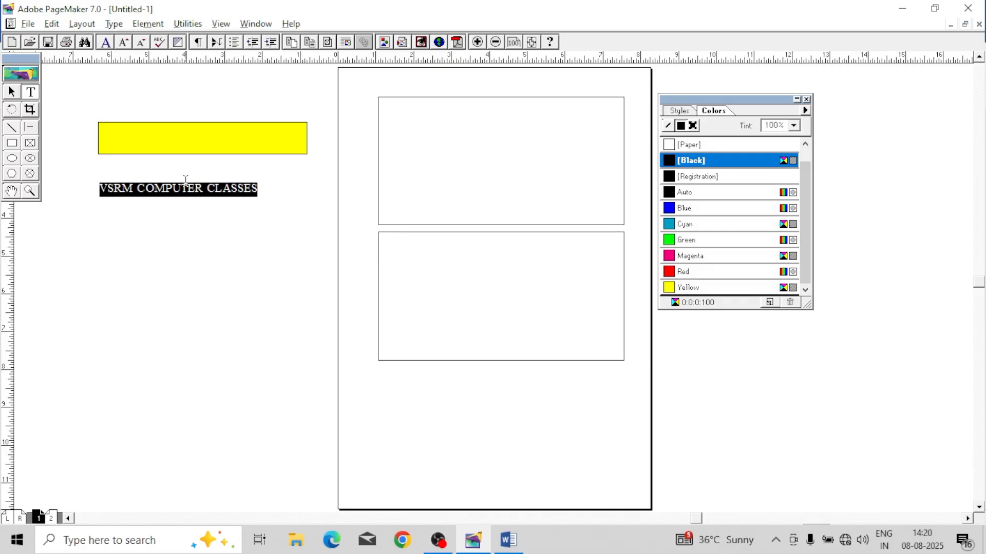
{"action": "key", "text": "ctrl+shift+period"}
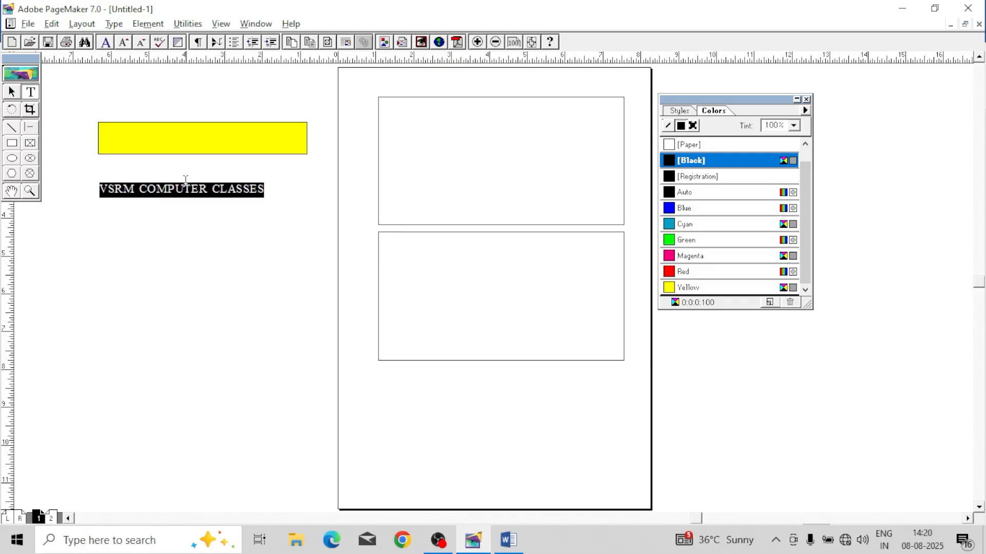
Step: Make the heading bold and move it onto the yellow rectangle, narrowing its text block to about 4.6 in
{"action": "key", "text": "ctrl+apostrophe"}
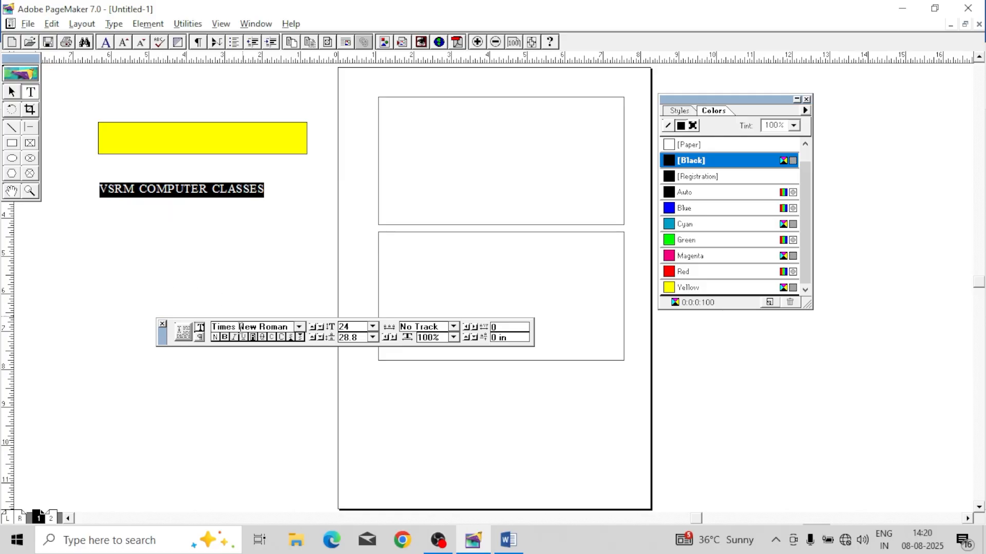
{"action": "left_click", "coordinate": [226, 336]}
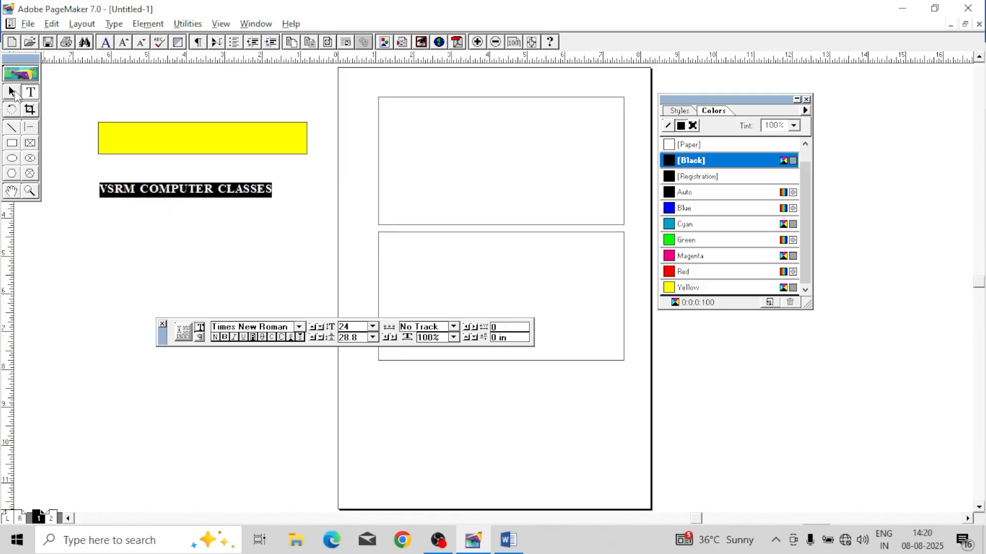
{"action": "left_click", "coordinate": [11, 92]}
{"action": "left_click_drag", "start_coordinate": [167, 192], "coordinate": [178, 141]}
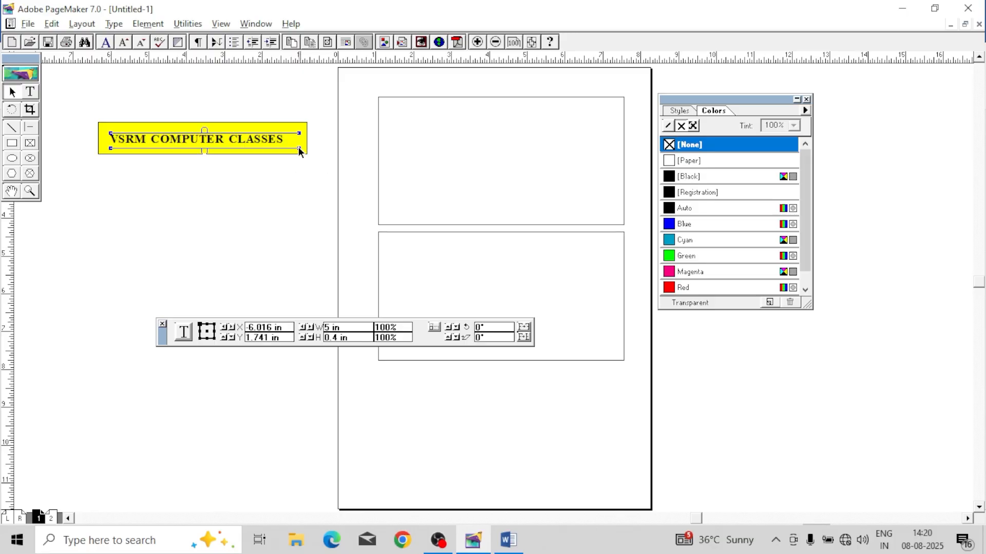
{"action": "left_click", "coordinate": [239, 142]}
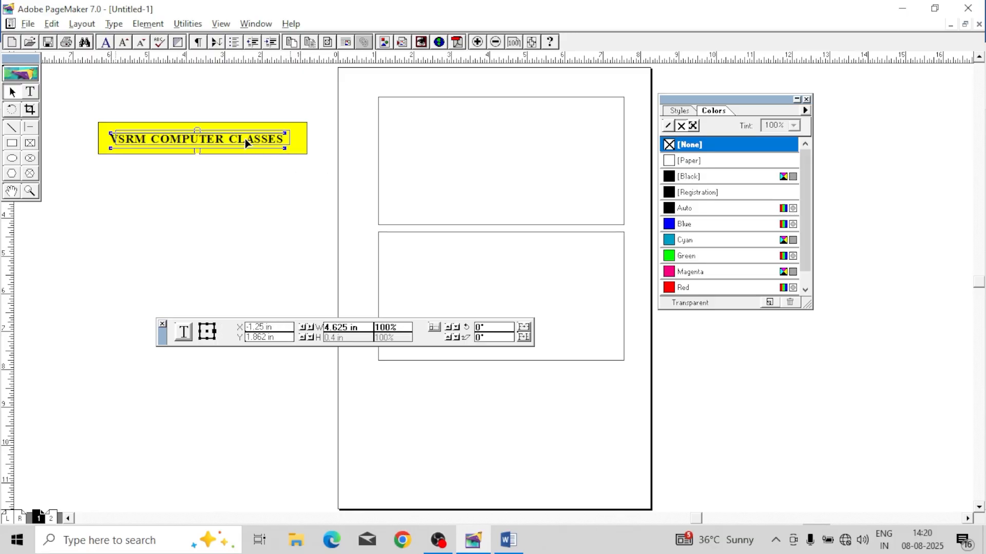
{"action": "left_click_drag", "start_coordinate": [239, 148], "coordinate": [238, 161]}
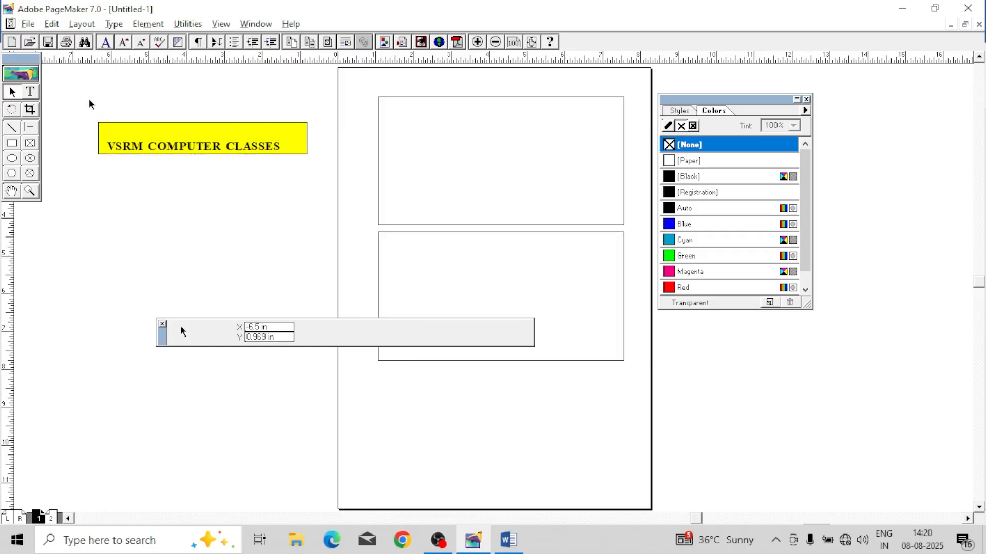
Step: Align the heading and the yellow rectangle on their centers both vertically and horizontally, and close the Control palette
{"action": "left_click_drag", "start_coordinate": [88, 99], "coordinate": [328, 191]}
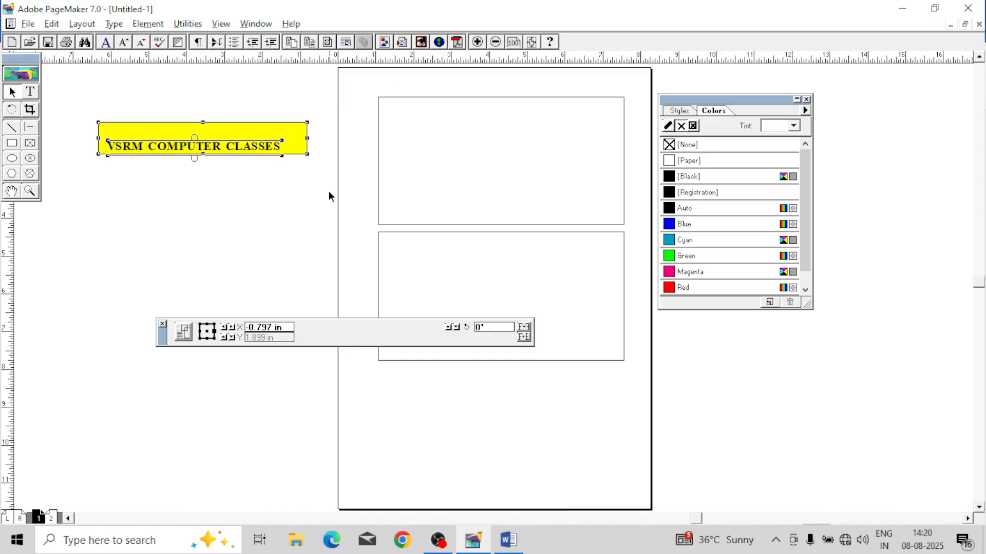
{"action": "left_click", "coordinate": [148, 24]}
{"action": "left_click", "coordinate": [182, 128]}
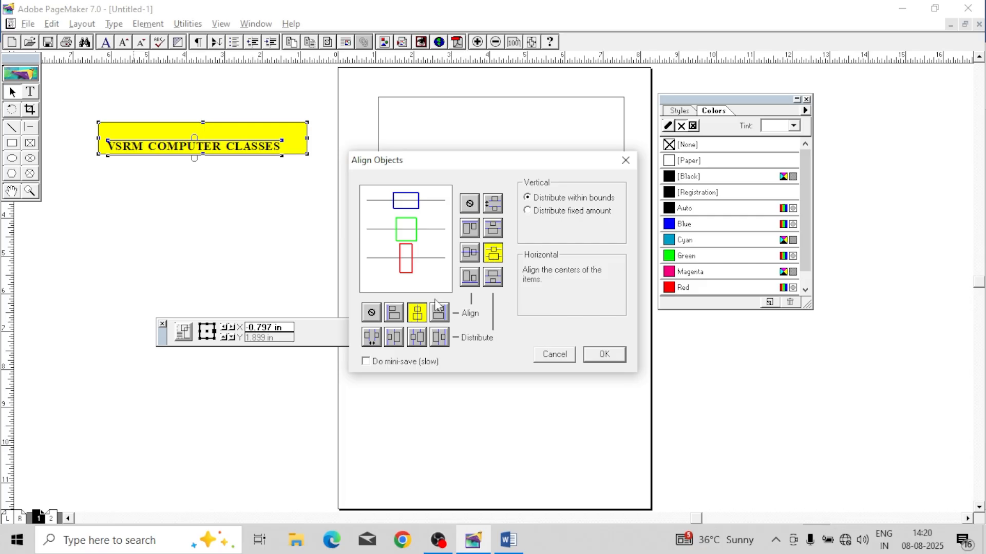
{"action": "left_click", "coordinate": [469, 254]}
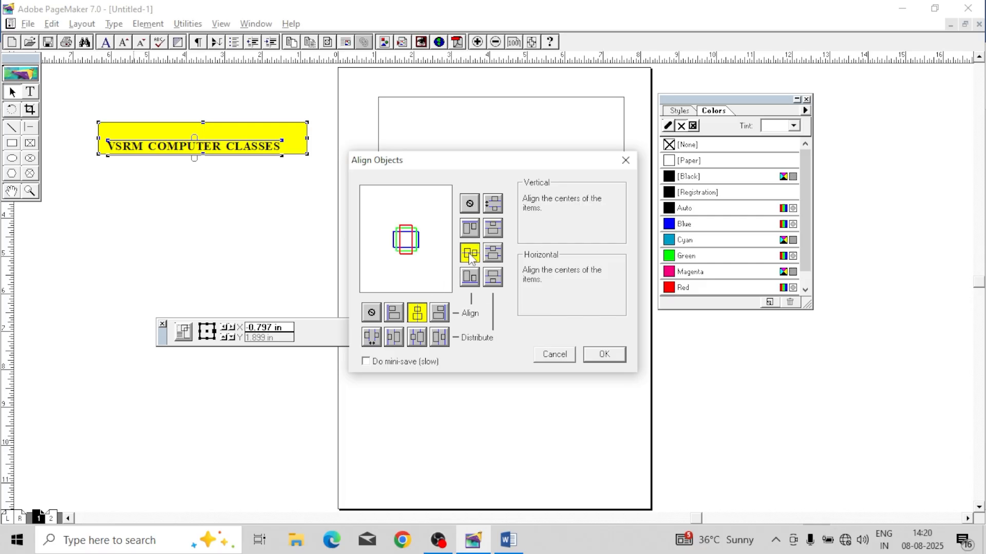
{"action": "left_click", "coordinate": [600, 356]}
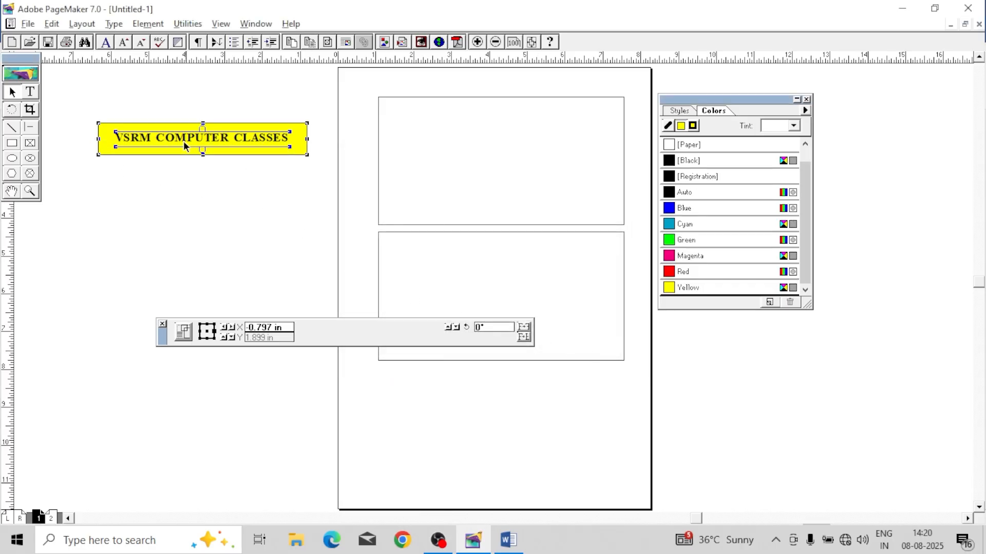
{"action": "left_click", "coordinate": [258, 187]}
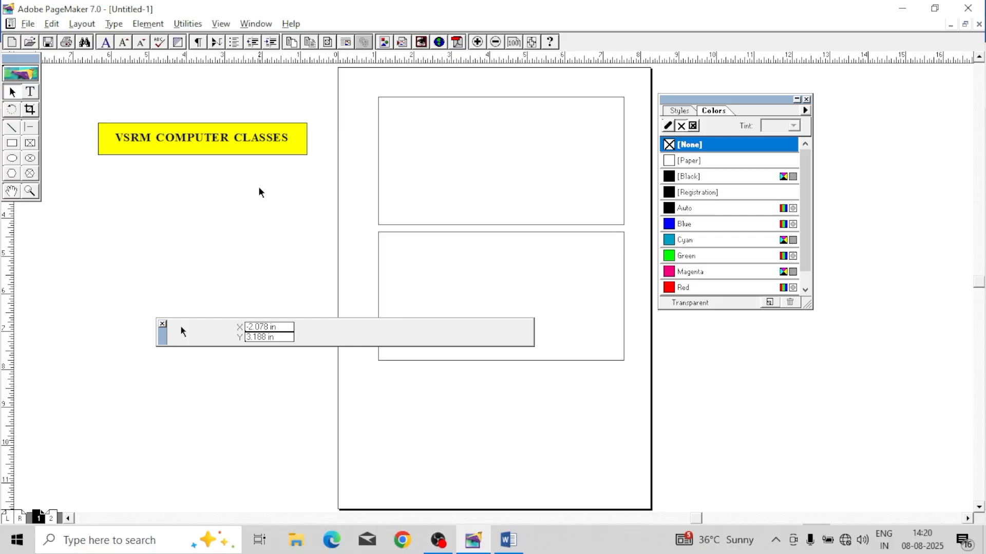
{"action": "left_click", "coordinate": [163, 324]}
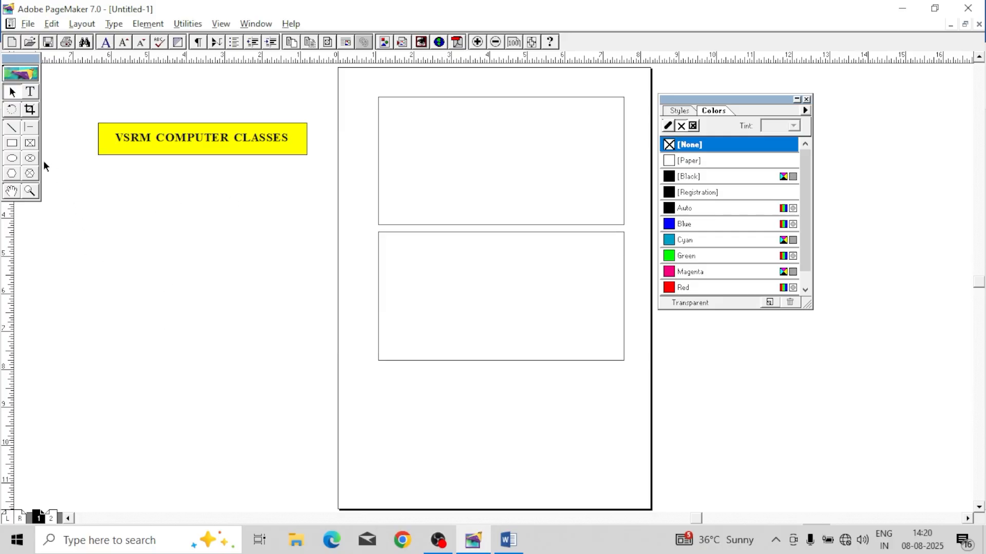
Step: Draw a small rectangle about 0.8 in wide and 0.5 in tall, move it below the yellow banner and copy it
{"action": "left_click", "coordinate": [11, 146]}
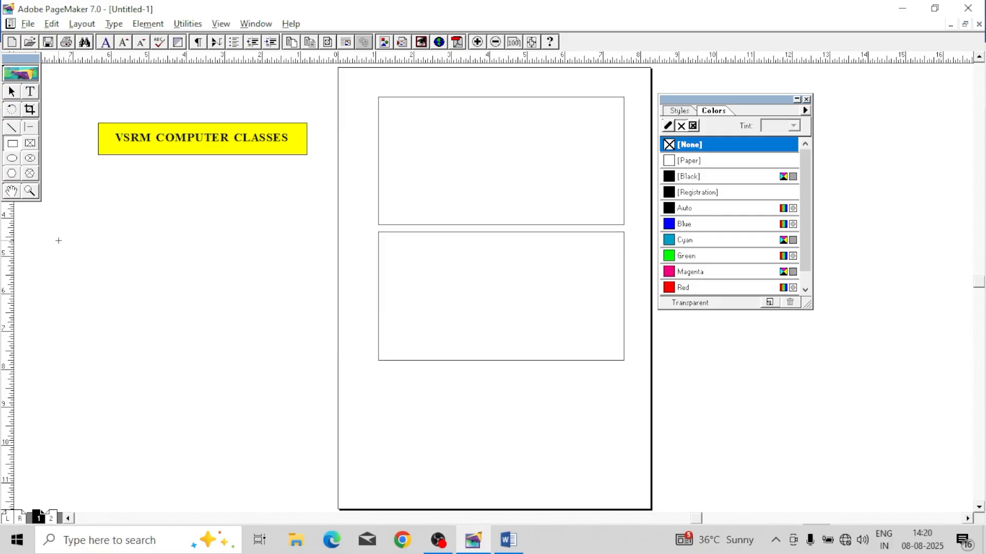
{"action": "left_click_drag", "start_coordinate": [58, 240], "coordinate": [88, 260]}
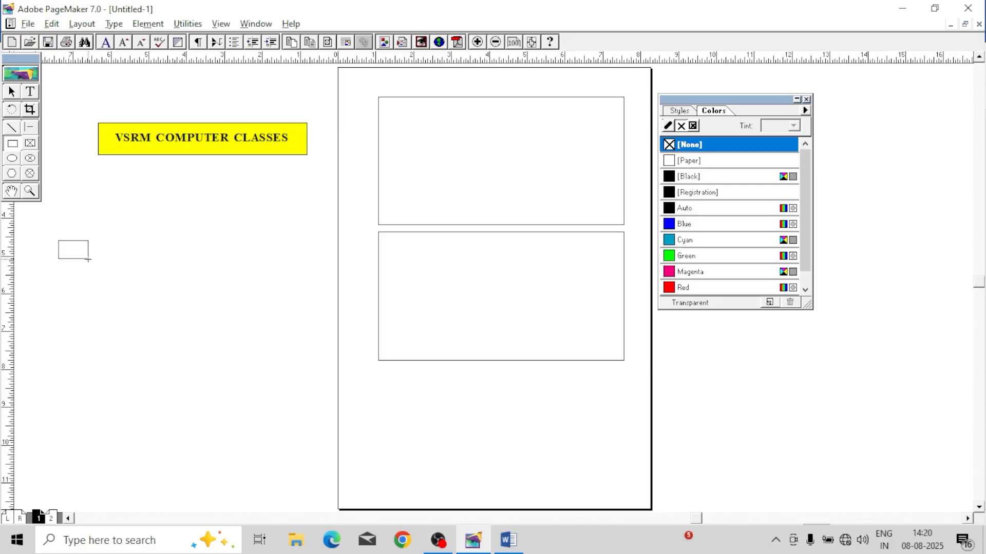
{"action": "left_click", "coordinate": [12, 92]}
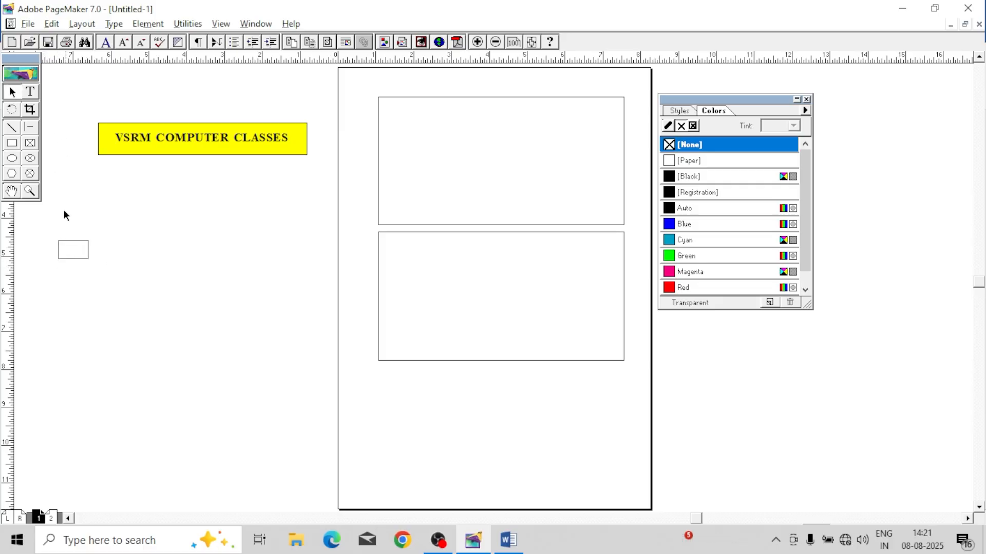
{"action": "left_click_drag", "start_coordinate": [76, 244], "coordinate": [164, 203]}
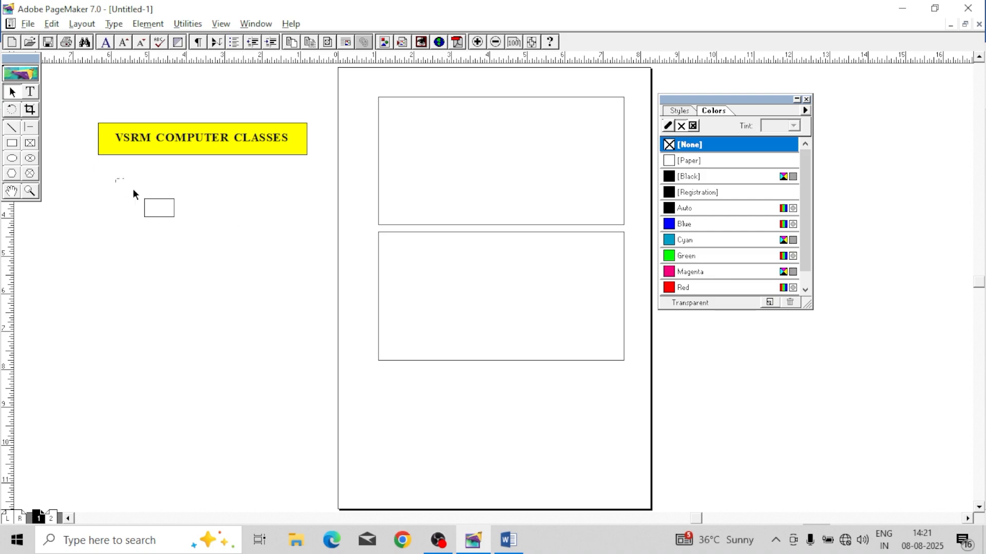
{"action": "left_click_drag", "start_coordinate": [134, 194], "coordinate": [180, 226]}
Step: Paste nine copies of the small rectangle with 0.5 in horizontal and vertical offsets
{"action": "left_click", "coordinate": [84, 24]}
{"action": "mouse_move", "coordinate": [56, 27]}
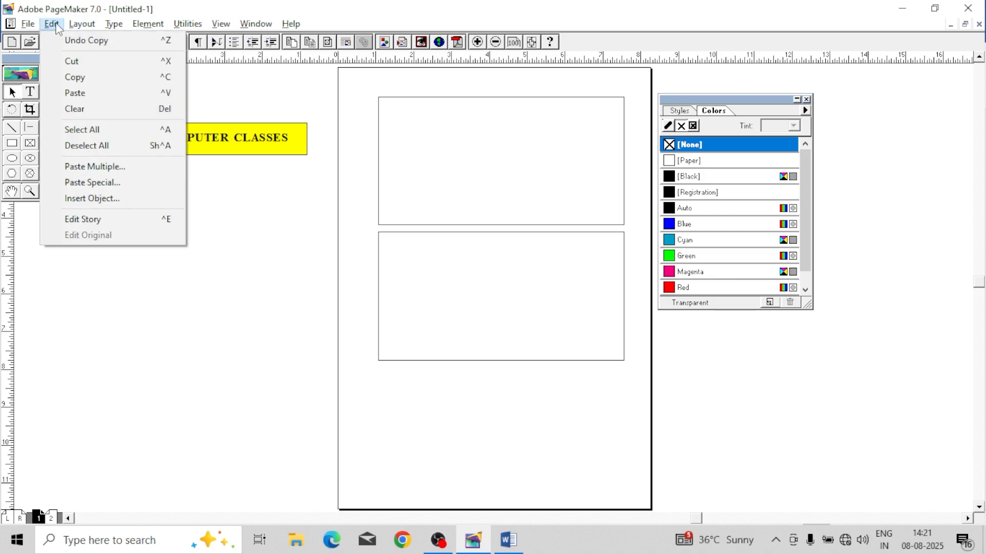
{"action": "left_click", "coordinate": [94, 166]}
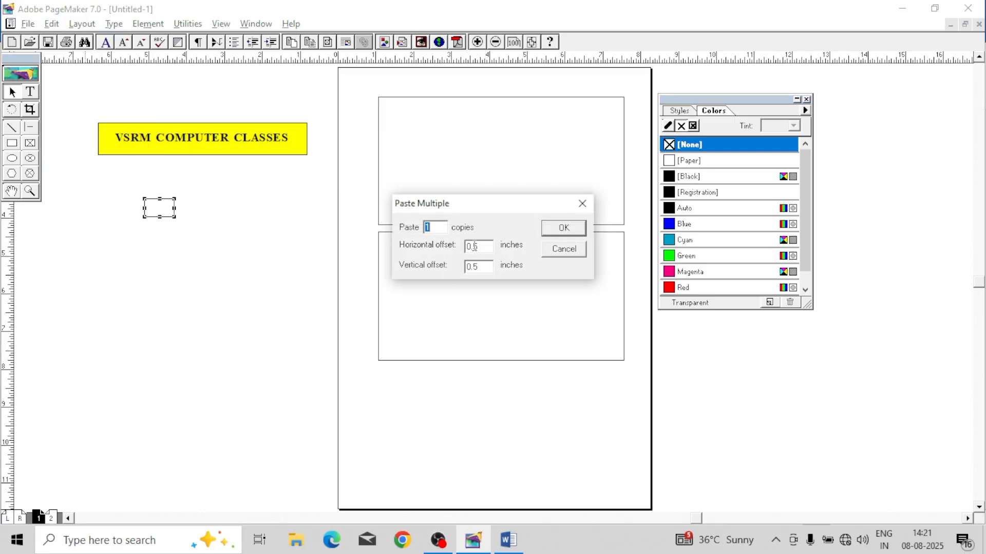
{"action": "left_click", "coordinate": [562, 229]}
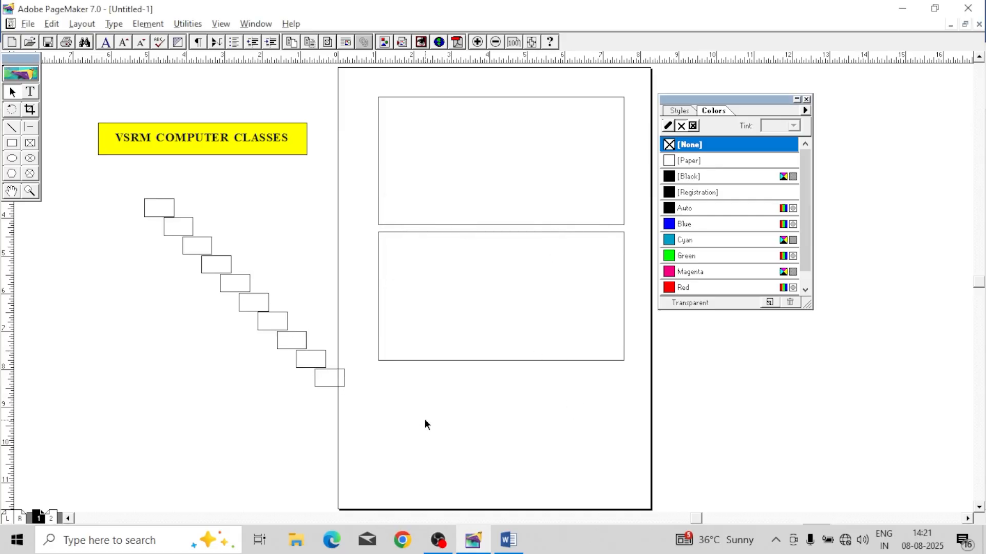
Step: Align all ten small rectangles on their vertical centers in one row, with no horizontal alignment
{"action": "left_click_drag", "start_coordinate": [114, 179], "coordinate": [172, 224]}
{"action": "left_click_drag", "start_coordinate": [366, 404], "coordinate": [366, 404]}
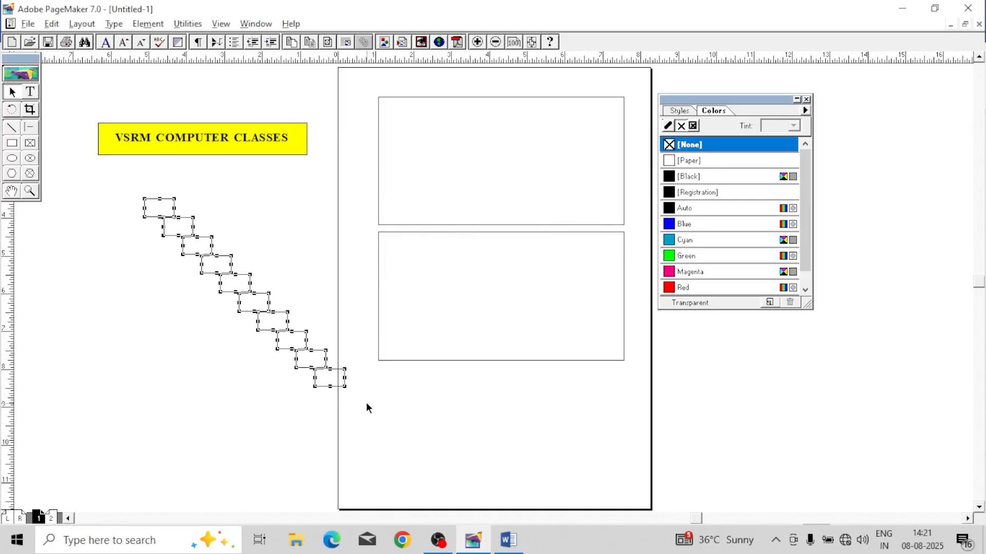
{"action": "left_click", "coordinate": [148, 24]}
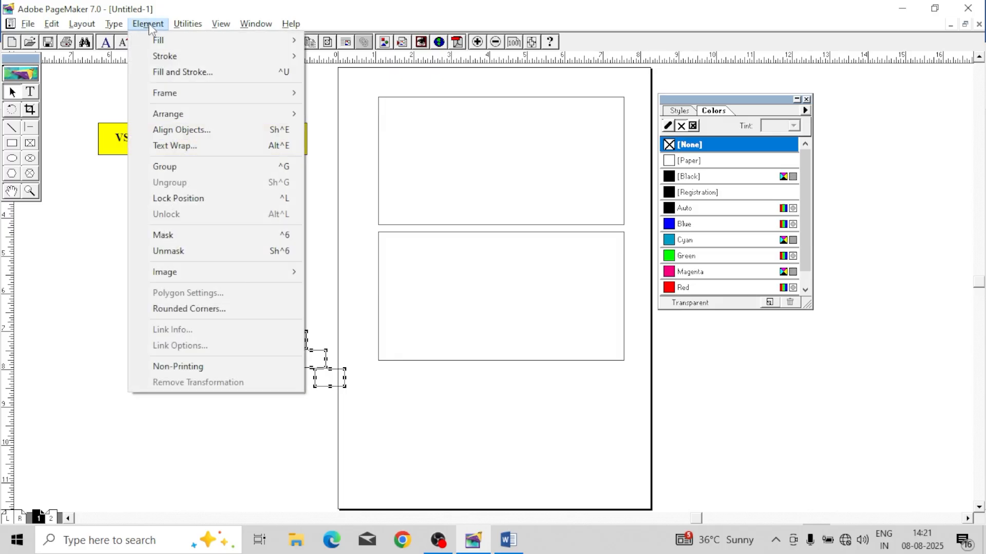
{"action": "left_click", "coordinate": [194, 145]}
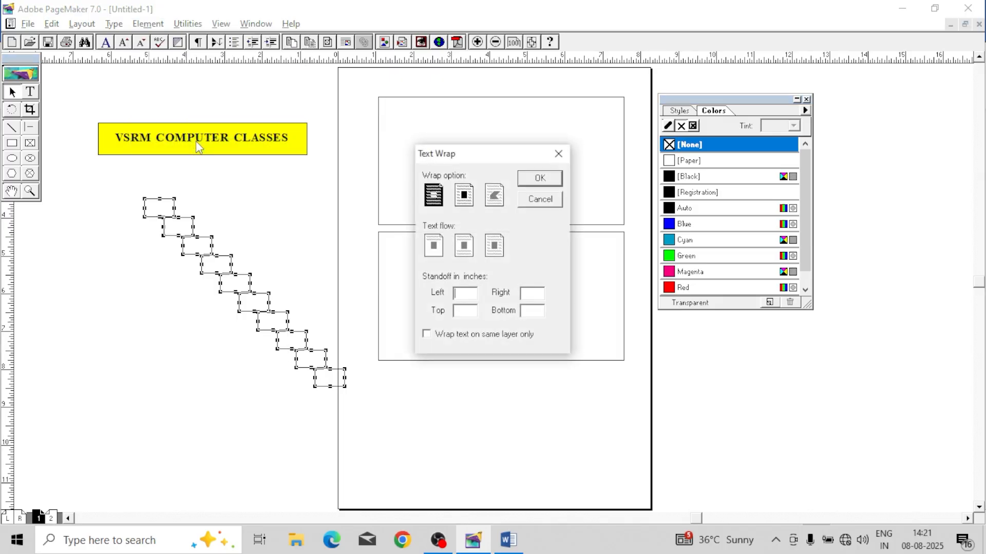
{"action": "left_click", "coordinate": [539, 199]}
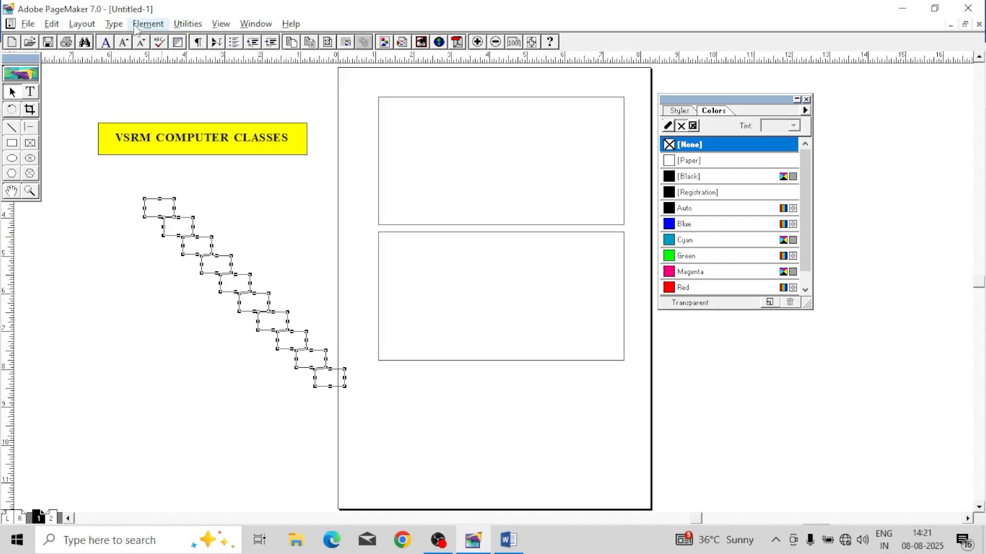
{"action": "left_click", "coordinate": [148, 24]}
{"action": "left_click", "coordinate": [184, 135]}
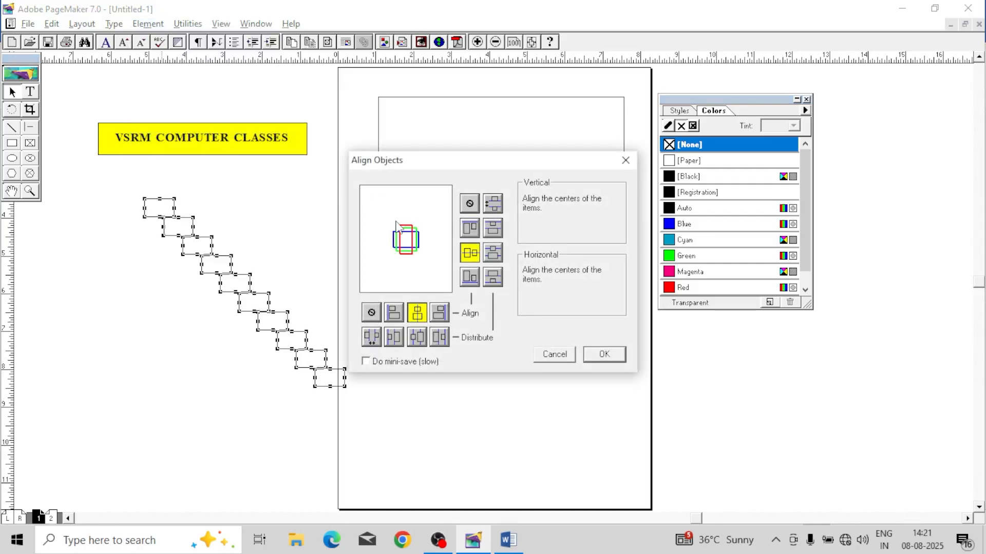
{"action": "left_click", "coordinate": [376, 314]}
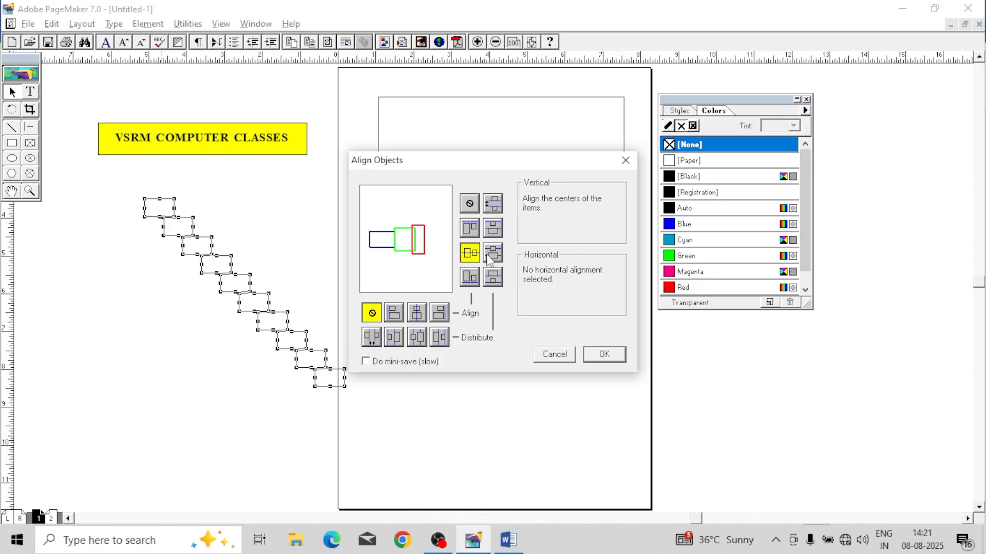
{"action": "left_click", "coordinate": [491, 255]}
{"action": "left_click", "coordinate": [470, 254]}
{"action": "left_click", "coordinate": [601, 355]}
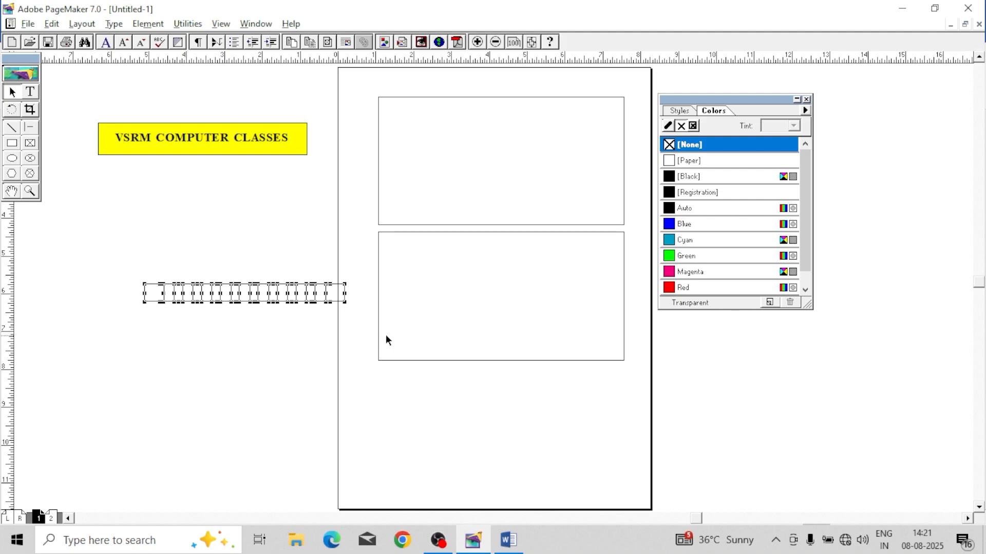
{"action": "left_click", "coordinate": [251, 334]}
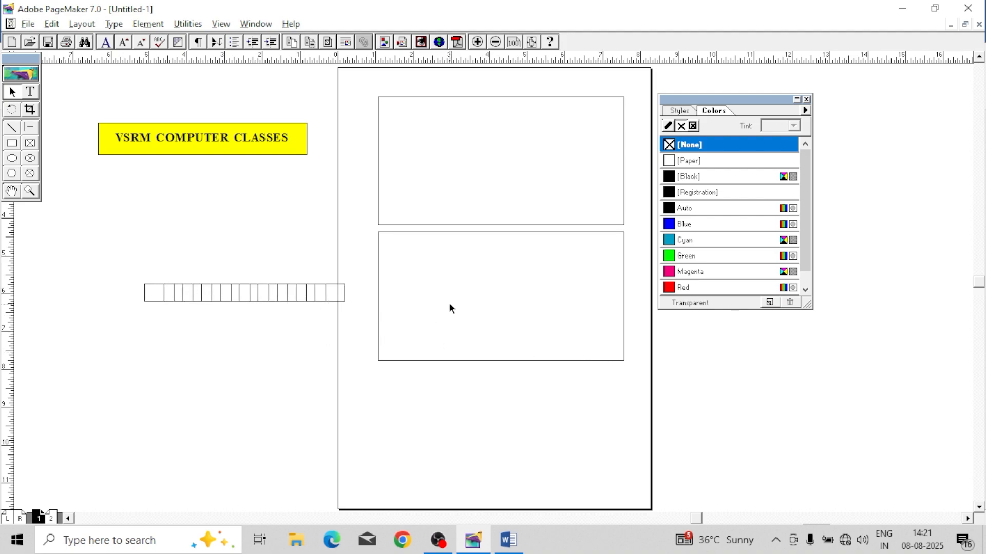
{"action": "left_click_drag", "start_coordinate": [323, 308], "coordinate": [395, 329]}
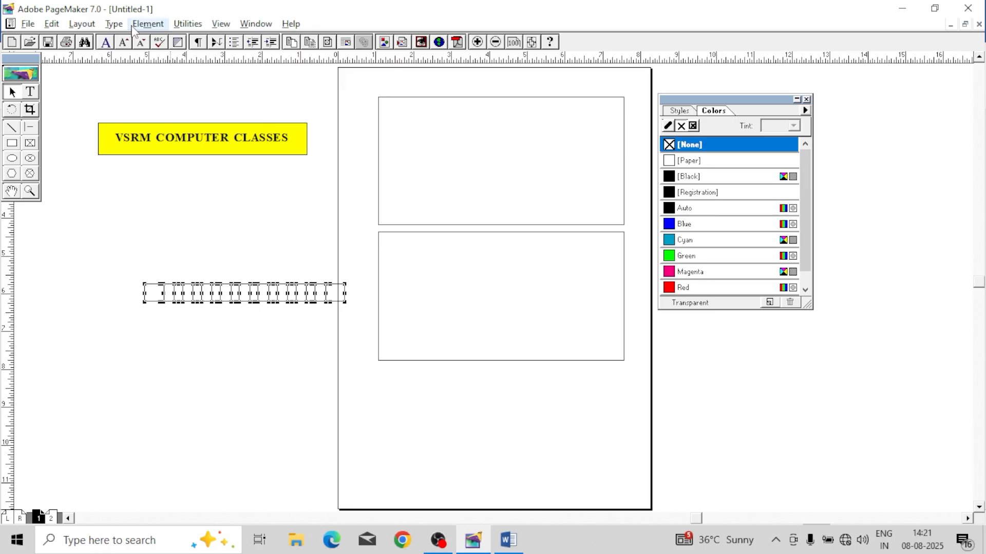
{"action": "left_click", "coordinate": [148, 23]}
{"action": "left_click", "coordinate": [329, 206]}
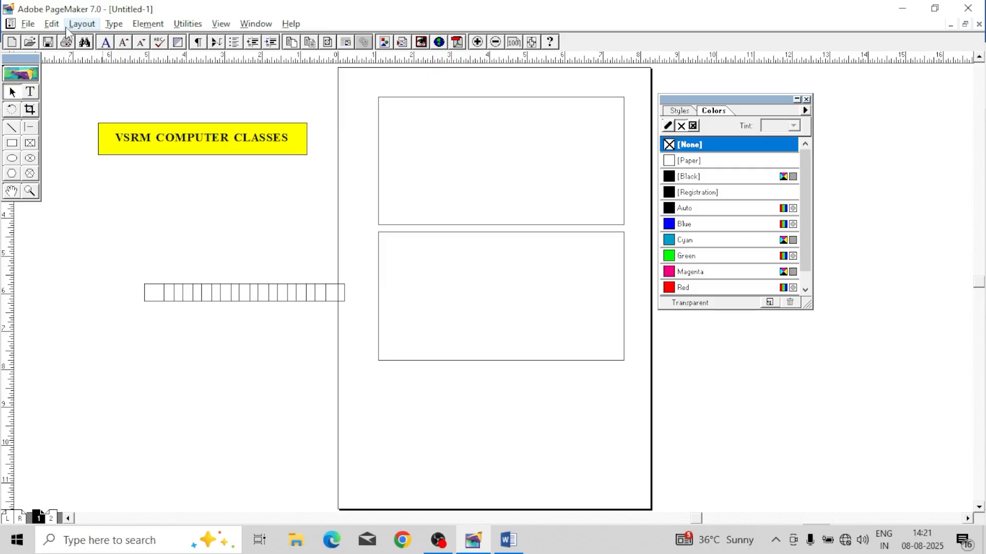
{"action": "left_click", "coordinate": [51, 23]}
{"action": "left_click", "coordinate": [106, 167]}
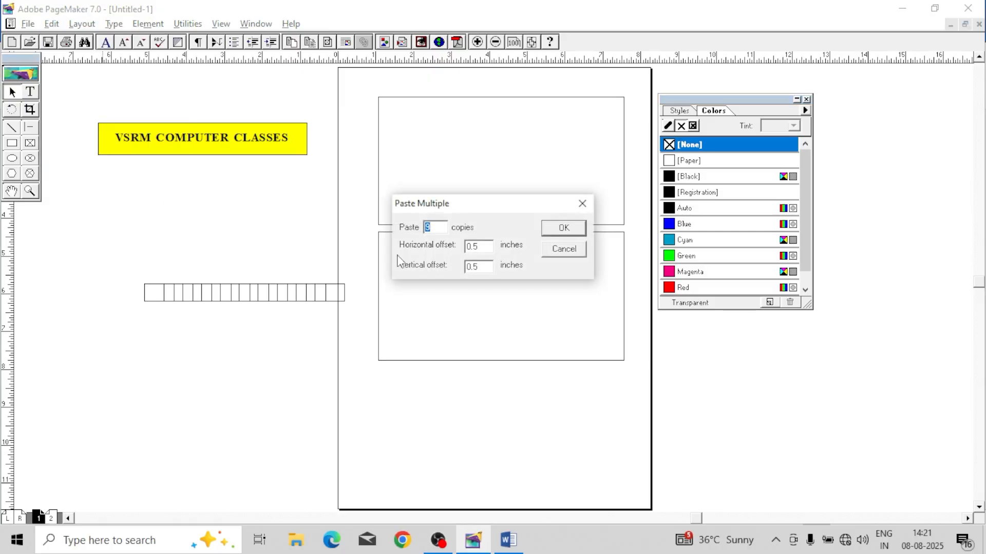
{"action": "left_click", "coordinate": [574, 250]}
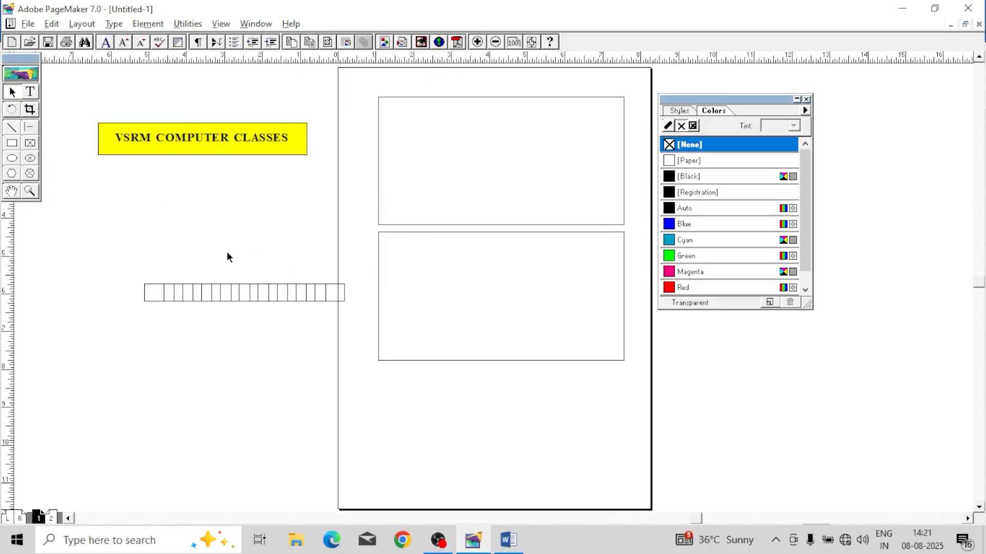
Step: Delete the whole row of overlapping small rectangles
{"action": "left_click_drag", "start_coordinate": [338, 376], "coordinate": [412, 398]}
{"action": "key", "text": "Delete"}
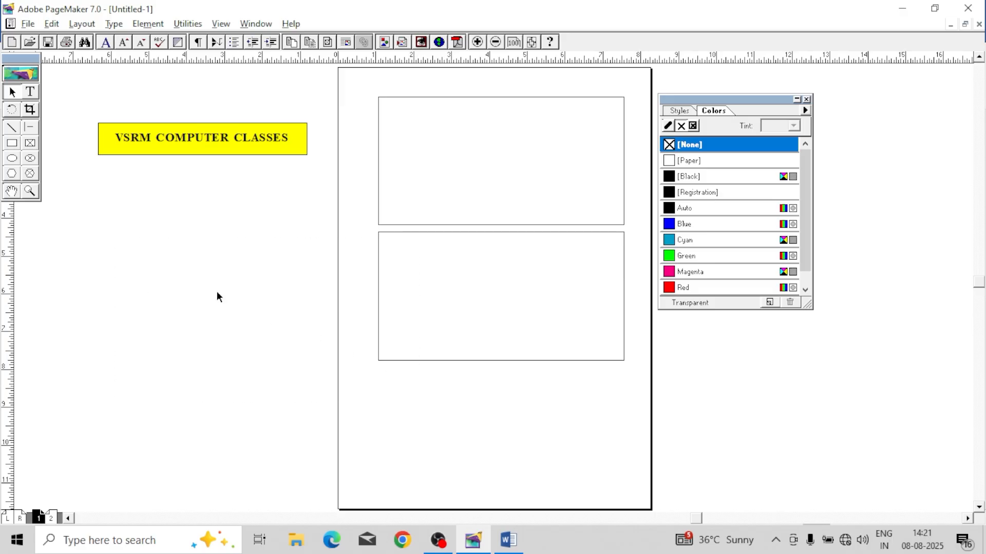
Step: Paste nine copies of the copied small rectangle with 0.5 in horizontal and vertical offsets, and select all of them
{"action": "left_click", "coordinate": [81, 24]}
{"action": "mouse_move", "coordinate": [52, 25]}
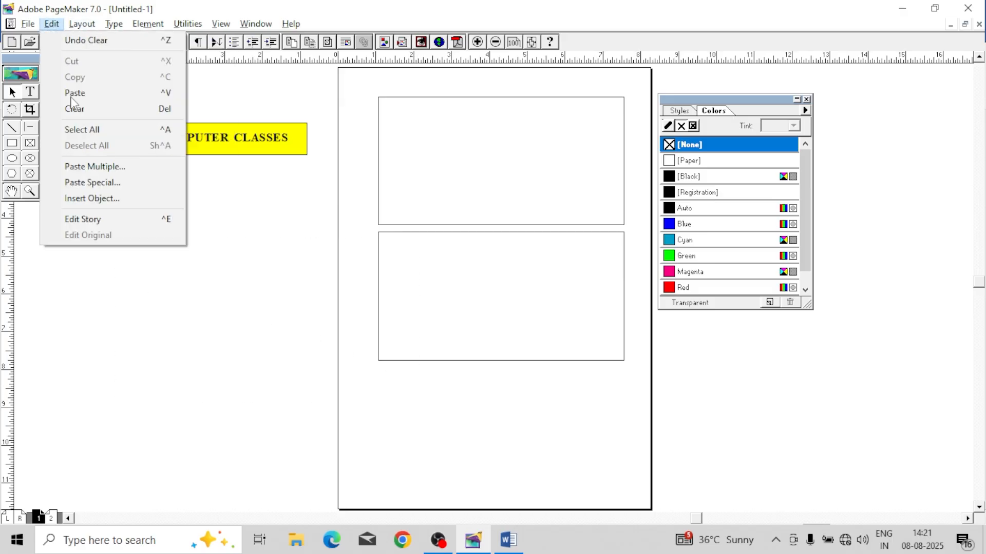
{"action": "left_click", "coordinate": [99, 168]}
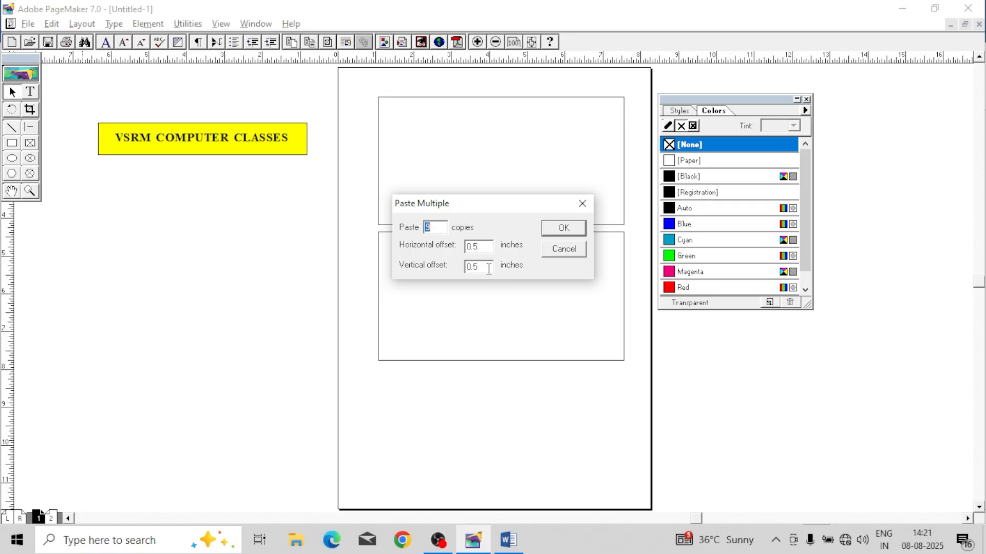
{"action": "double_click", "coordinate": [488, 268]}
{"action": "left_click", "coordinate": [556, 227]}
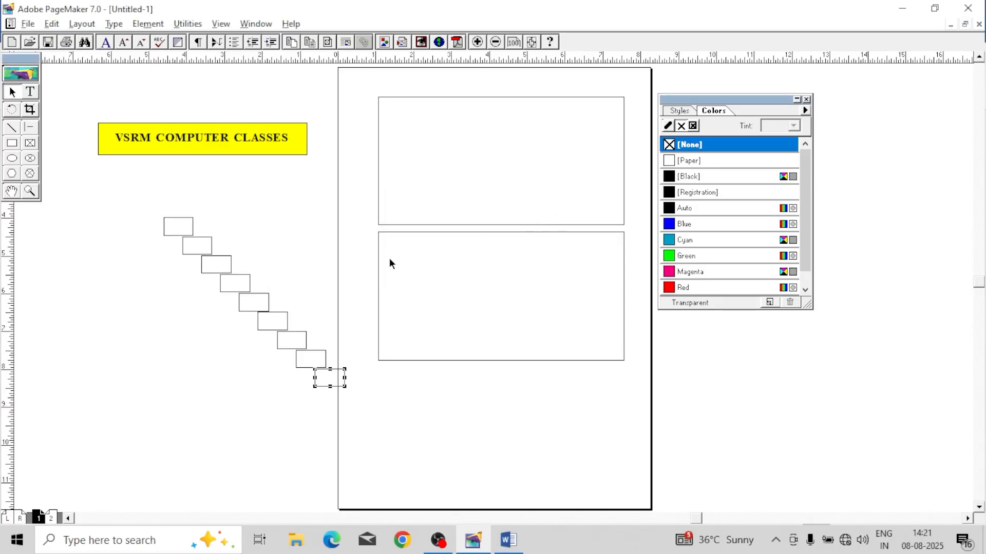
{"action": "left_click_drag", "start_coordinate": [128, 189], "coordinate": [366, 408]}
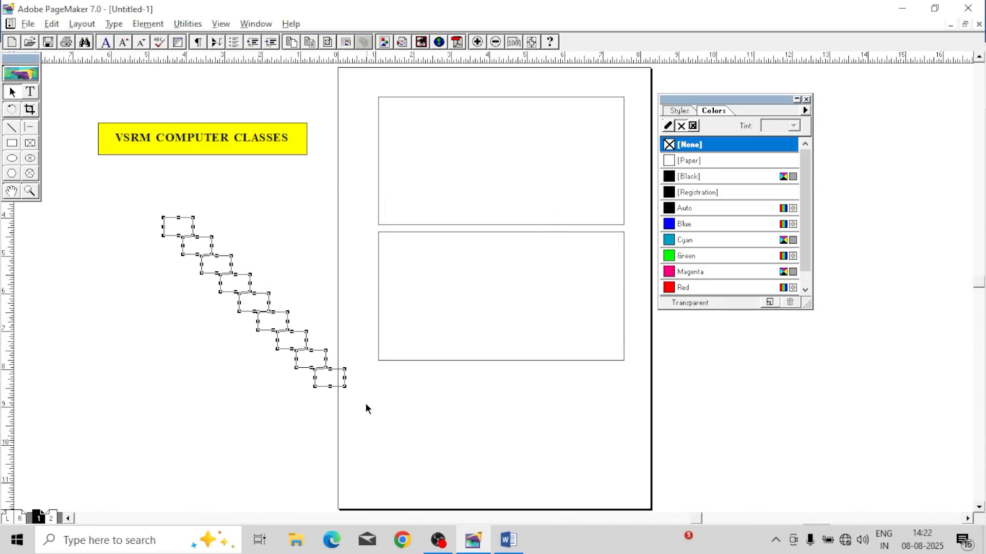
Step: Align the small rectangles by their right sides and distribute them vertically by their tops within bounds, forming a single column
{"action": "left_click", "coordinate": [114, 23]}
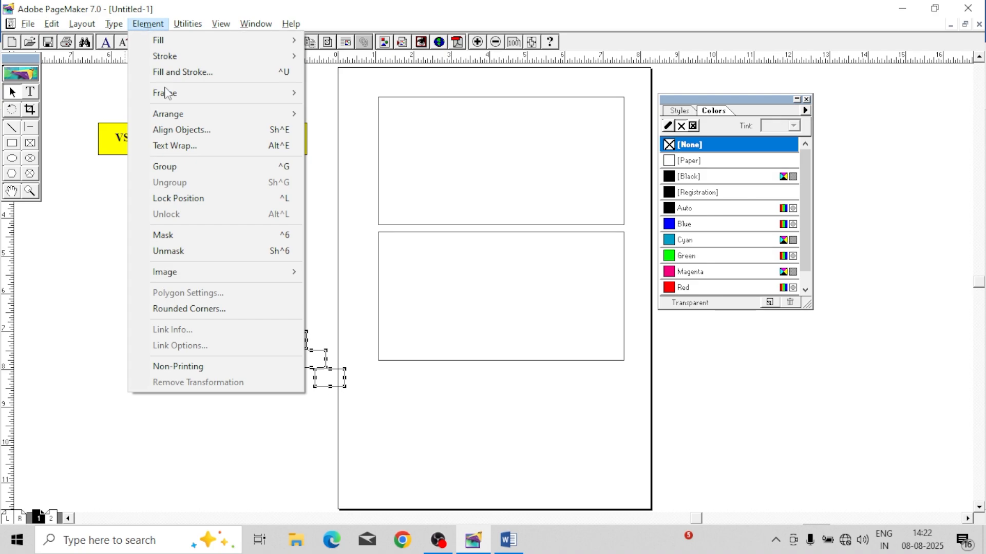
{"action": "left_click", "coordinate": [185, 134]}
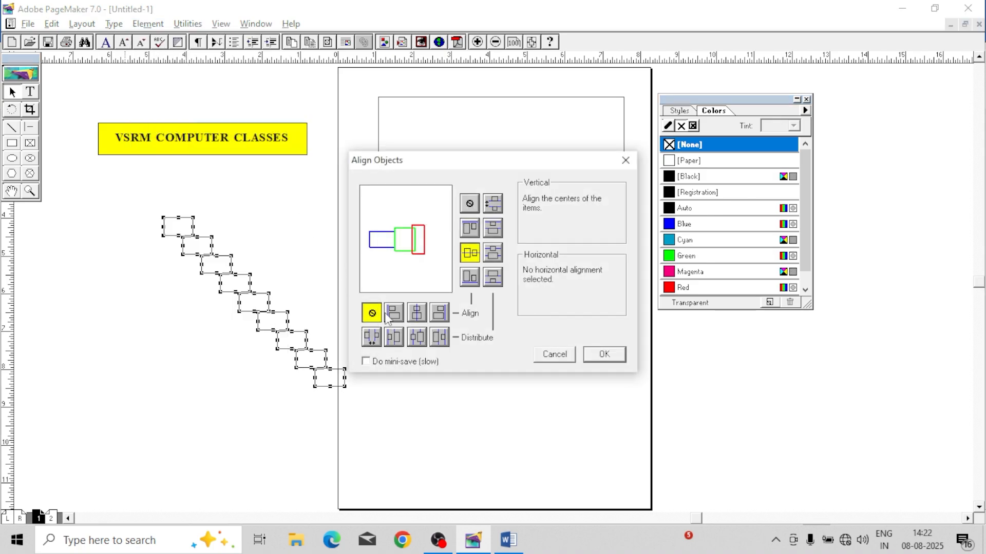
{"action": "left_click", "coordinate": [493, 252]}
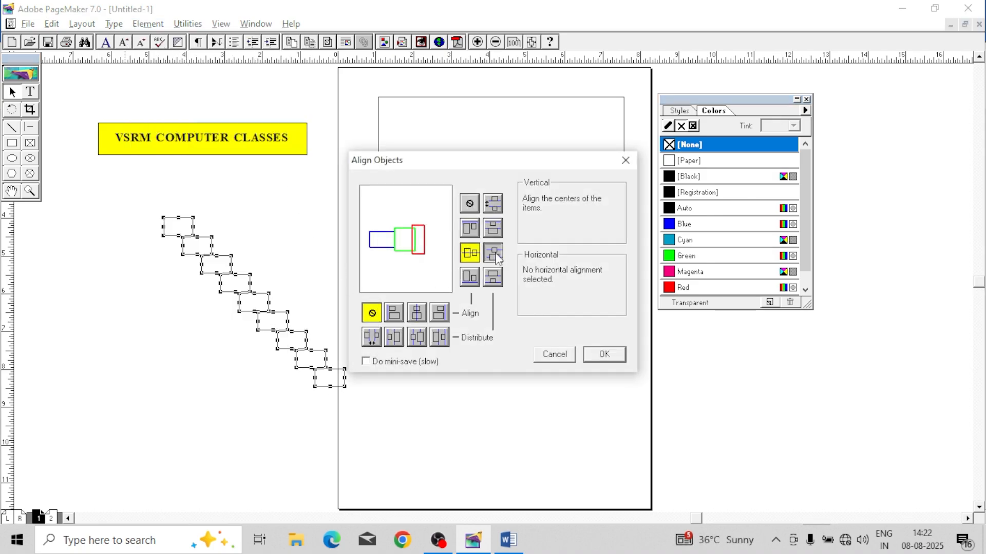
{"action": "left_click", "coordinate": [437, 314]}
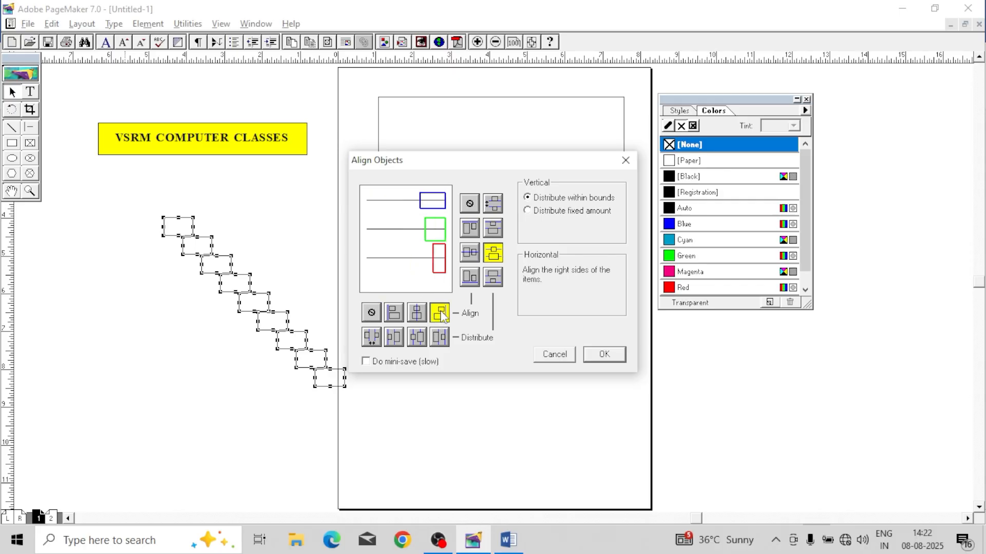
{"action": "left_click", "coordinate": [492, 231]}
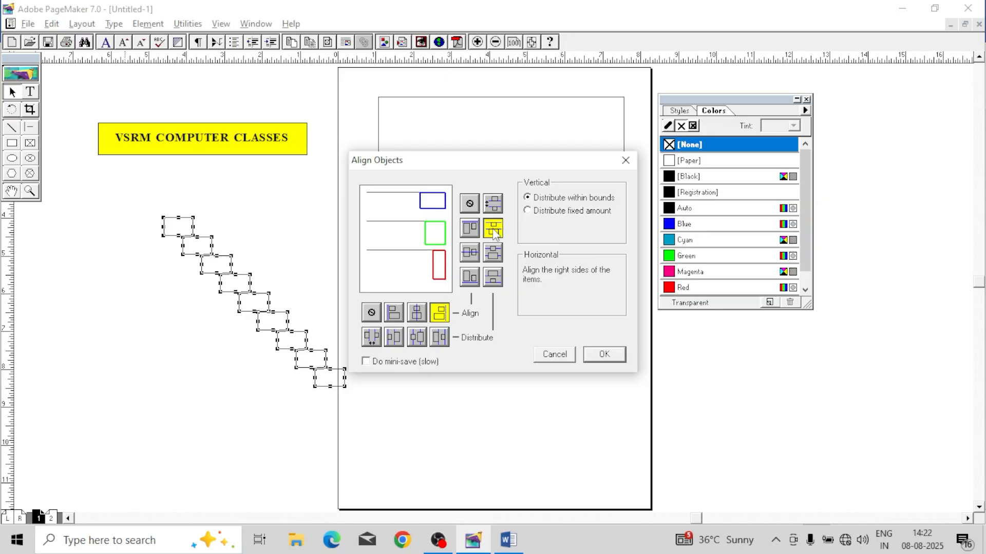
{"action": "left_click", "coordinate": [604, 354]}
{"action": "left_click", "coordinate": [441, 408]}
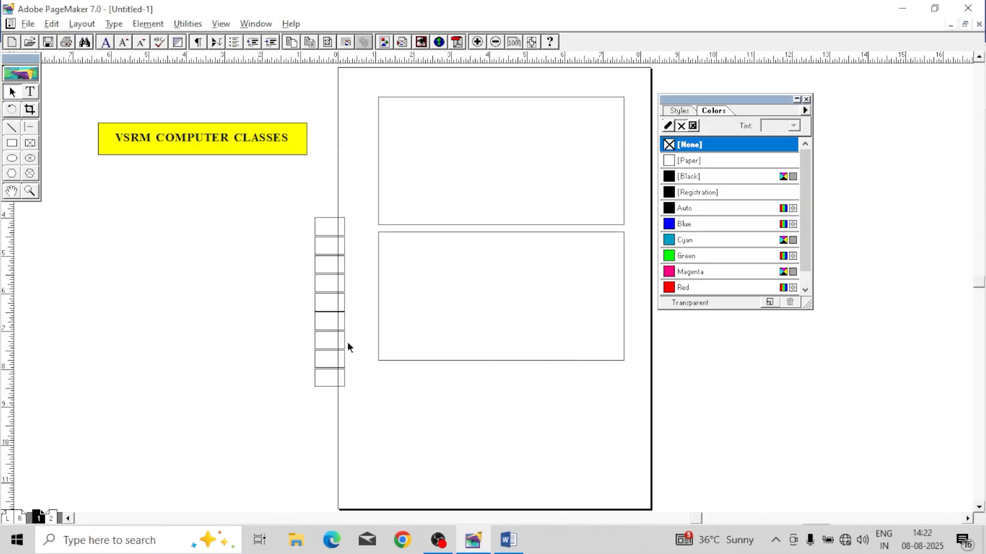
Step: Try to move the whole column of small rectangles away from the page edge
{"action": "left_click_drag", "start_coordinate": [286, 195], "coordinate": [355, 426]}
{"action": "left_click_drag", "start_coordinate": [334, 340], "coordinate": [234, 305]}
{"action": "left_click_drag", "start_coordinate": [255, 189], "coordinate": [376, 443]}
{"action": "left_click_drag", "start_coordinate": [332, 288], "coordinate": [358, 401]}
{"action": "left_click_drag", "start_coordinate": [344, 307], "coordinate": [315, 309]}
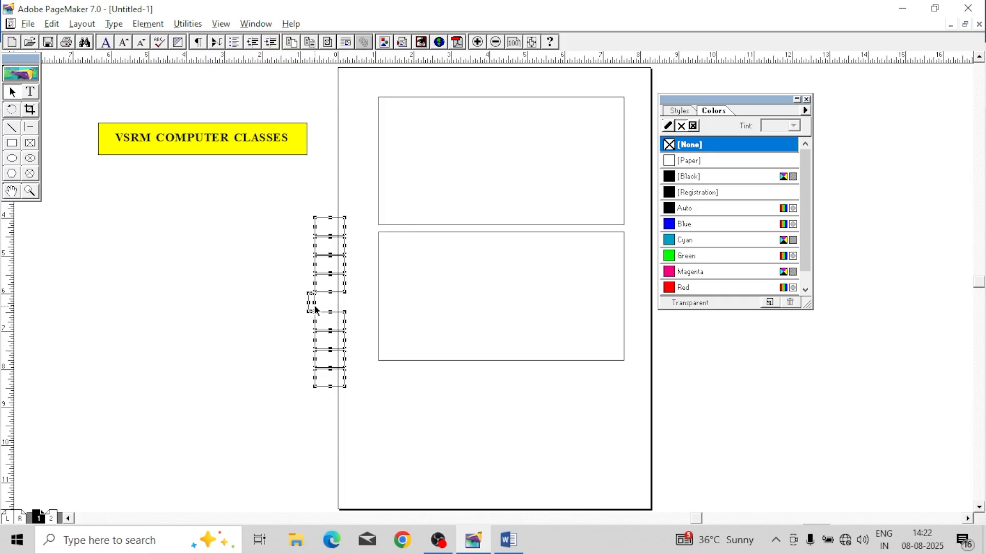
{"action": "key", "text": "ctrl+z"}
{"action": "left_click", "coordinate": [368, 360]}
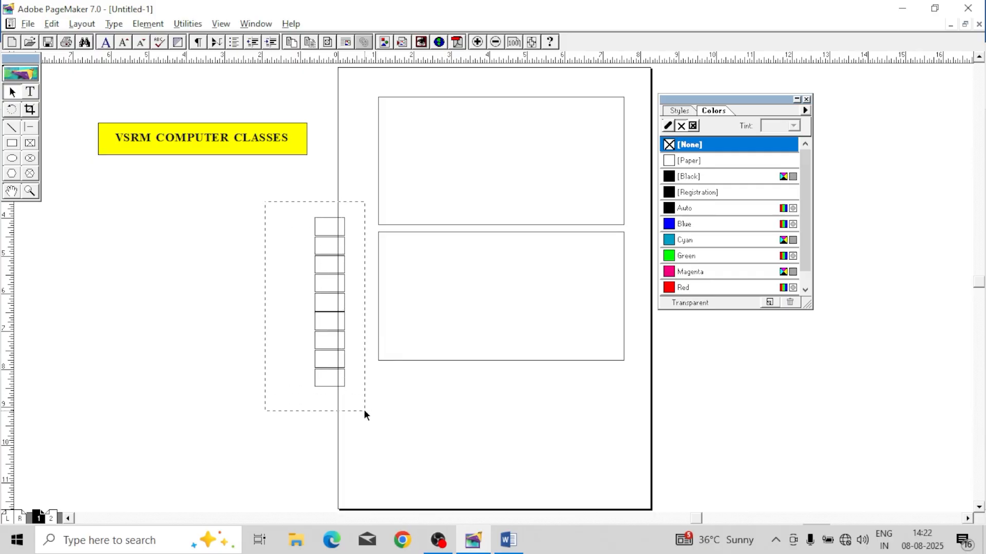
Step: Select the entire column of small rectangles and nudge it left until it sits clear of the page edge
{"action": "left_click_drag", "start_coordinate": [364, 410], "coordinate": [365, 410]}
{"action": "key", "text": "Left"}
{"action": "key", "text": "Left"}
{"action": "key", "text": "Left"}
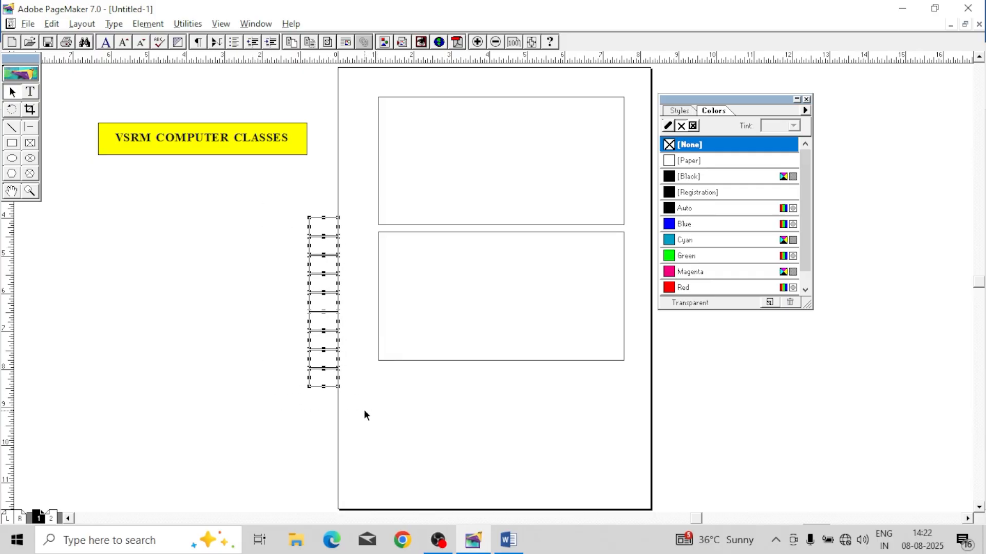
{"action": "key", "text": "Left"}
{"action": "key", "text": "Left"}
{"action": "key", "text": "Left"}
{"action": "key", "text": "Left"}
{"action": "key", "text": "Left"}
{"action": "key", "text": "Left"}
{"action": "left_click", "coordinate": [364, 410]}
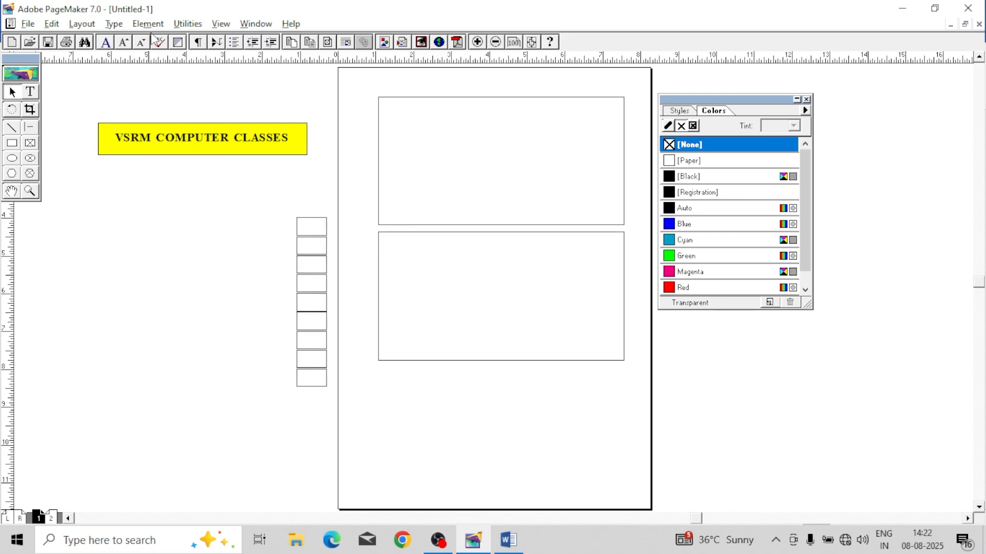
{"action": "left_click", "coordinate": [154, 26]}
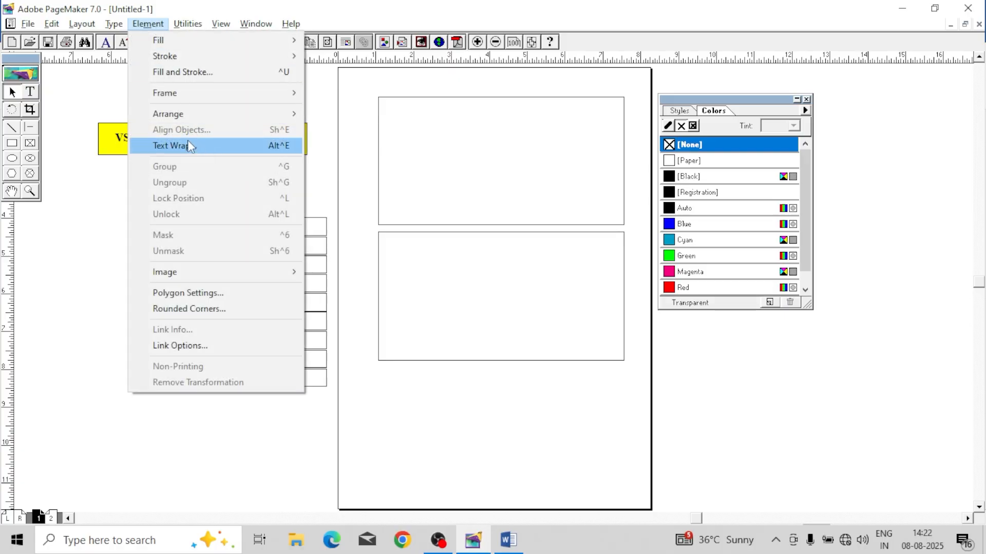
{"action": "left_click", "coordinate": [89, 194]}
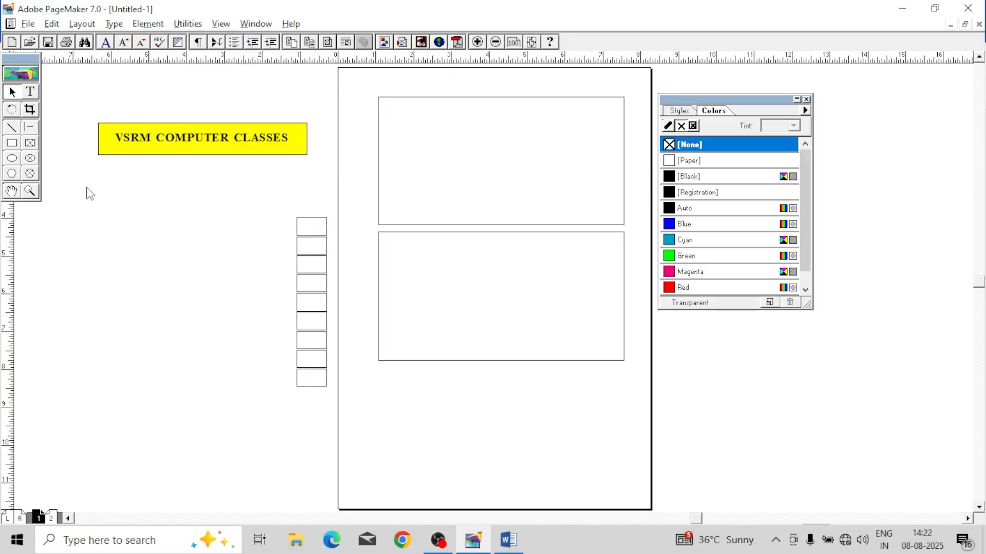
Step: Go to page 2, which holds the body text, and close the Colors palette covering it
{"action": "left_click", "coordinate": [51, 519]}
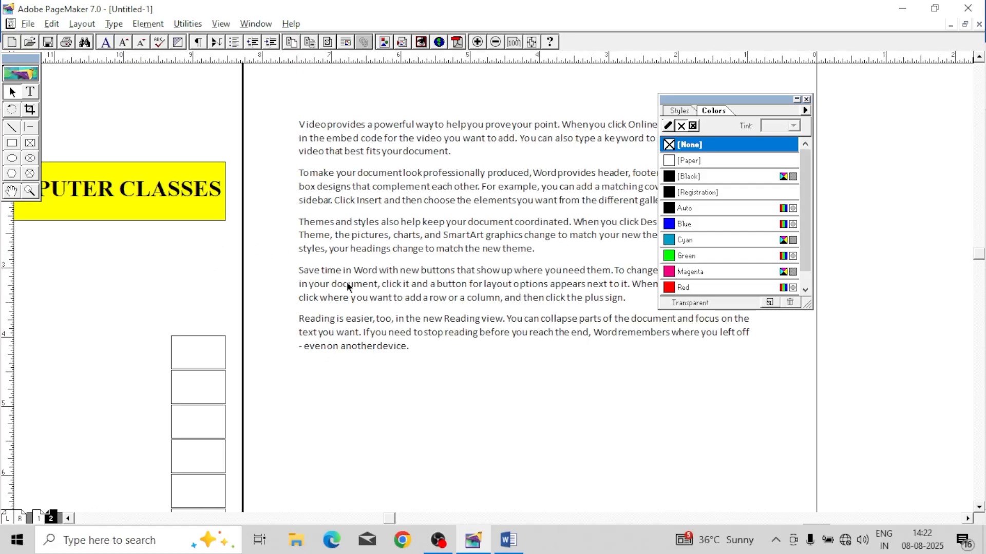
{"action": "left_click", "coordinate": [806, 99]}
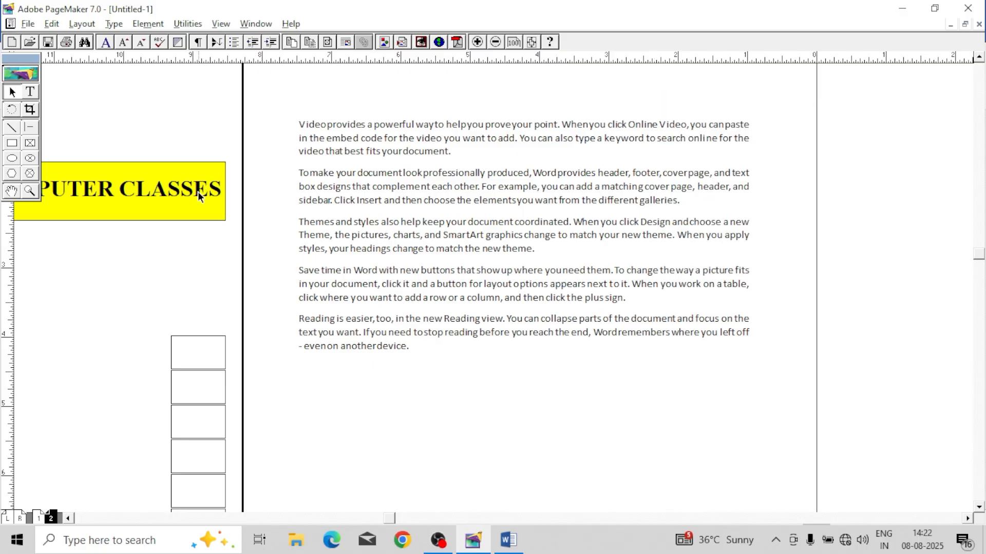
{"action": "left_click_drag", "start_coordinate": [499, 396], "coordinate": [386, 443]}
{"action": "left_click_drag", "start_coordinate": [561, 402], "coordinate": [580, 367]}
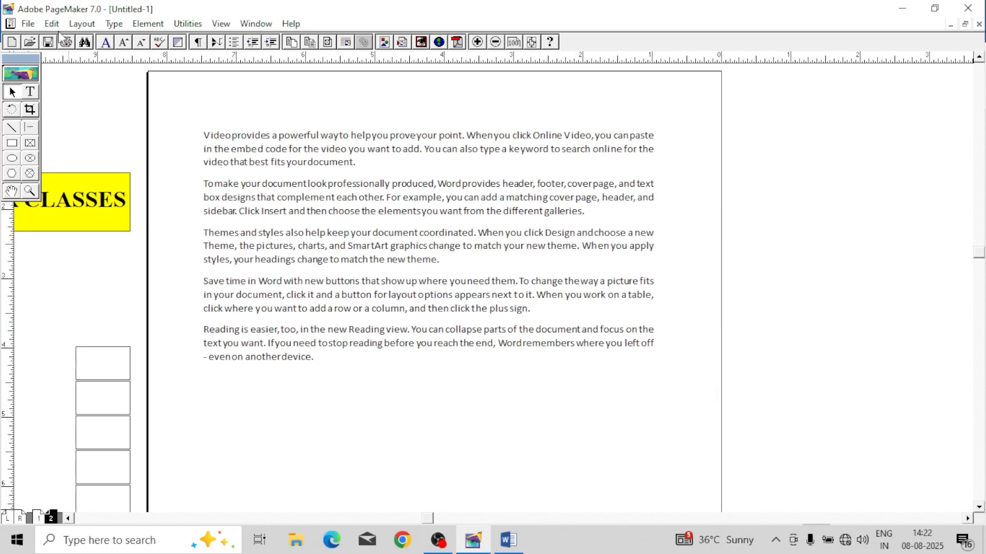
Step: Place the Desktop image download (2) as a JPEG over the page 2 text, sized about 1.9 by 1.5 in
{"action": "left_click", "coordinate": [31, 26]}
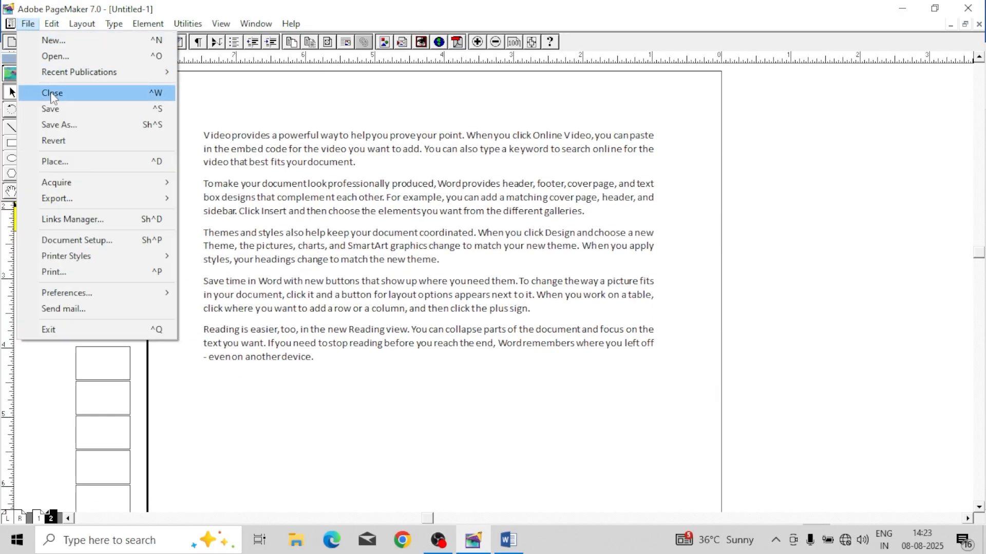
{"action": "left_click", "coordinate": [79, 161]}
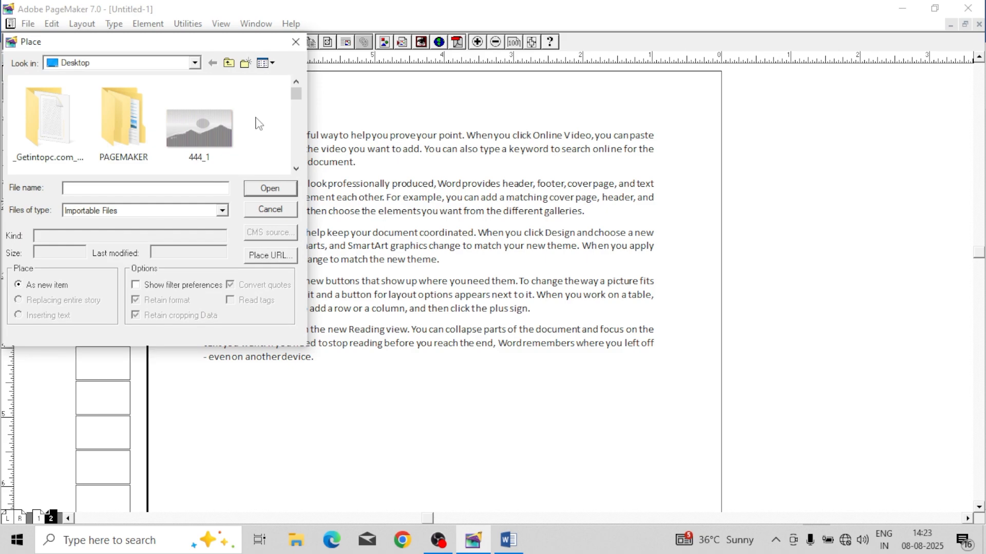
{"action": "left_click_drag", "start_coordinate": [296, 97], "coordinate": [296, 123]}
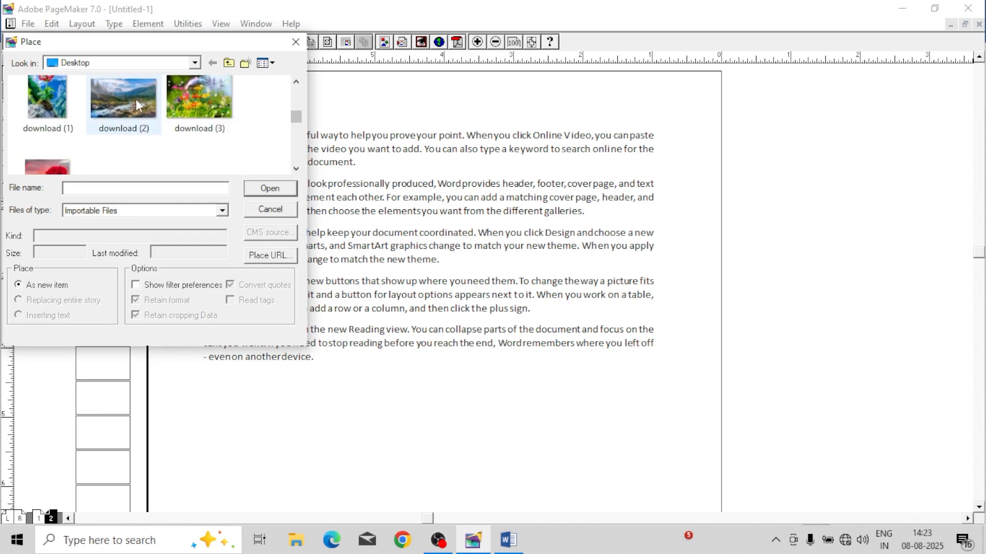
{"action": "left_click", "coordinate": [187, 103]}
{"action": "left_click", "coordinate": [152, 102]}
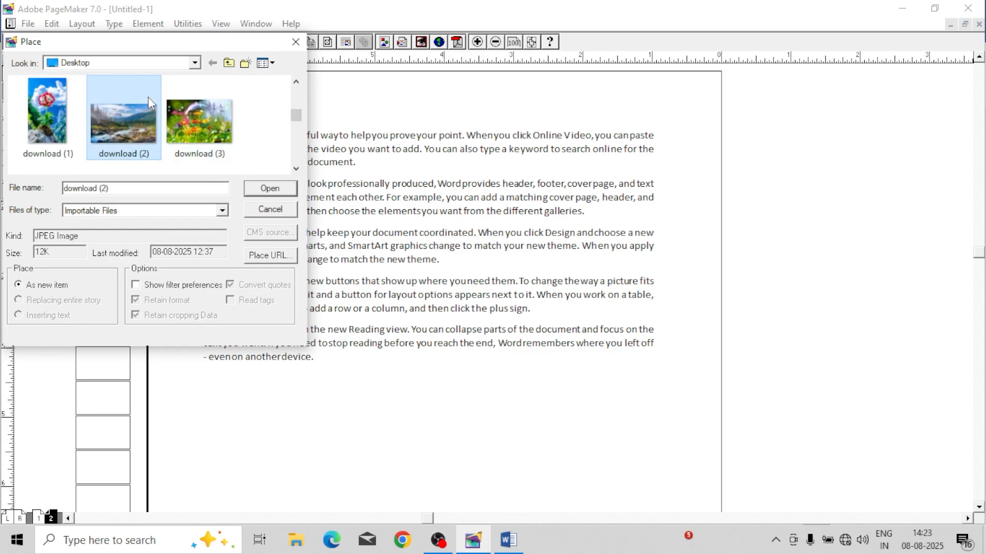
{"action": "left_click", "coordinate": [265, 191]}
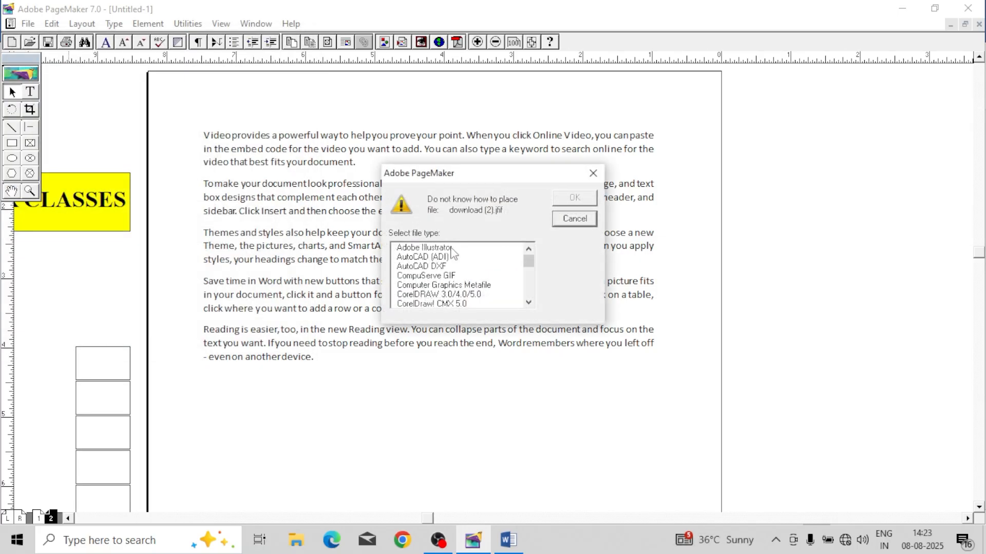
{"action": "mouse_move", "coordinate": [528, 262]}
{"action": "left_mouse_down"}
{"action": "mouse_move", "coordinate": [529, 295]}
{"action": "mouse_move", "coordinate": [522, 267]}
{"action": "mouse_move", "coordinate": [508, 279]}
{"action": "mouse_move", "coordinate": [528, 260]}
{"action": "mouse_move", "coordinate": [531, 272]}
{"action": "left_mouse_up"}
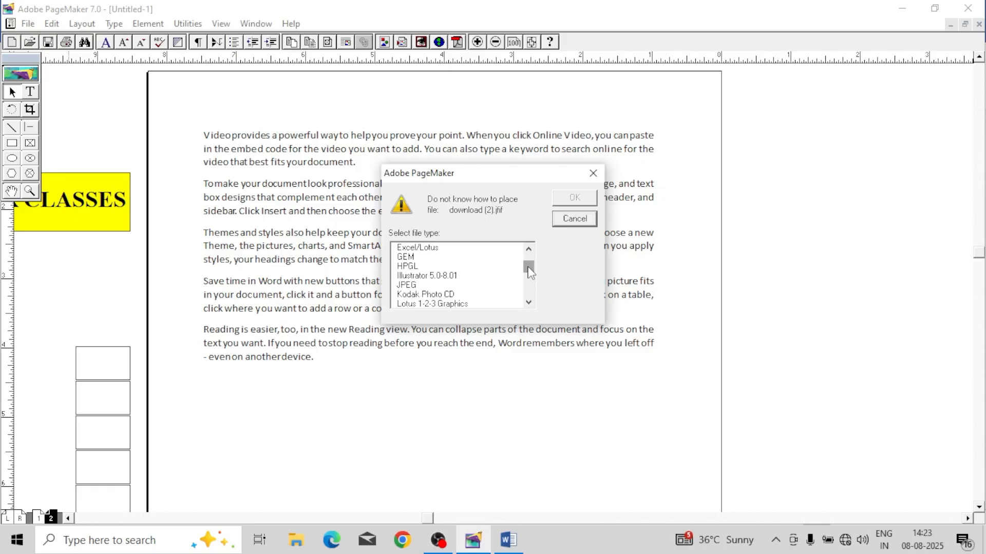
{"action": "left_click", "coordinate": [465, 286]}
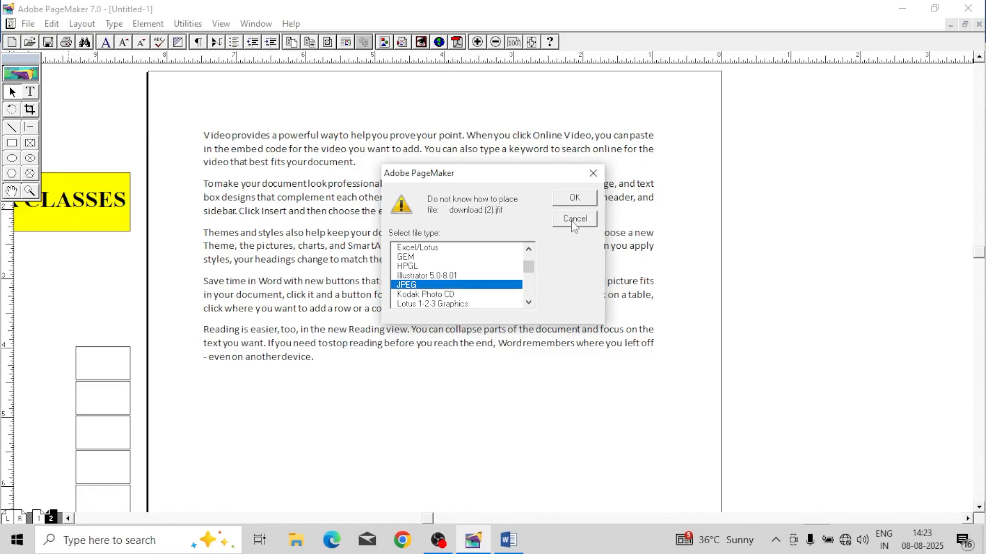
{"action": "left_click", "coordinate": [582, 201]}
{"action": "left_click_drag", "start_coordinate": [466, 169], "coordinate": [599, 272]}
Step: Reposition the placed landscape picture over the middle of the body text, overlapping the second to fourth paragraphs
{"action": "mouse_move", "coordinate": [575, 225]}
{"action": "left_mouse_down"}
{"action": "mouse_move", "coordinate": [461, 238]}
{"action": "mouse_move", "coordinate": [556, 224]}
{"action": "mouse_move", "coordinate": [568, 235]}
{"action": "left_mouse_up"}
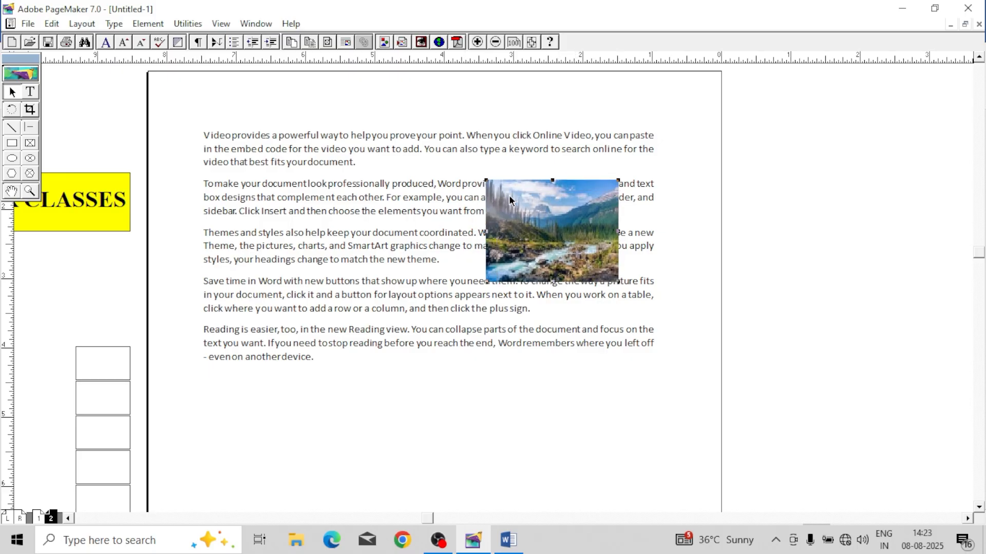
{"action": "mouse_move", "coordinate": [589, 257]}
{"action": "left_mouse_down"}
{"action": "mouse_move", "coordinate": [560, 256]}
{"action": "mouse_move", "coordinate": [592, 244]}
{"action": "left_mouse_up"}
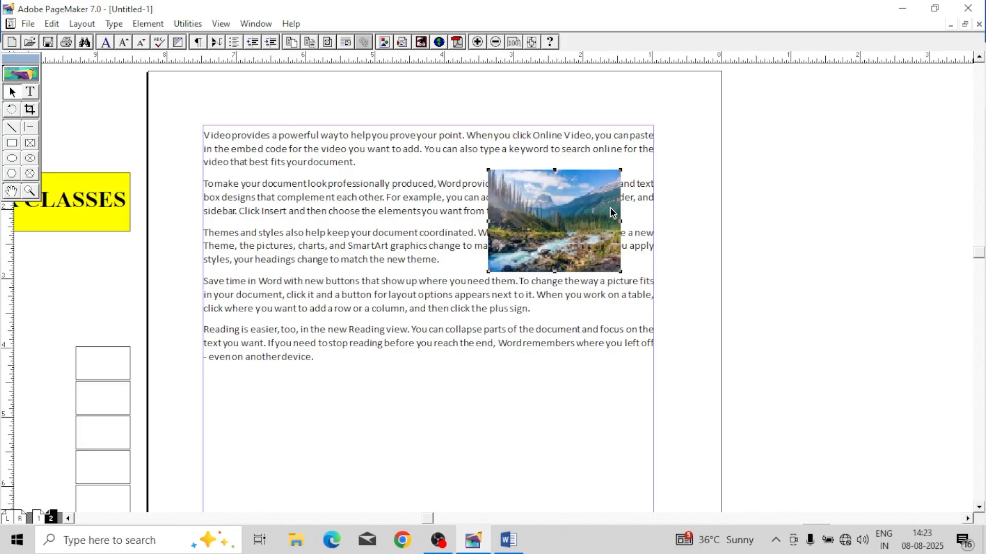
{"action": "left_click_drag", "start_coordinate": [595, 217], "coordinate": [388, 227]}
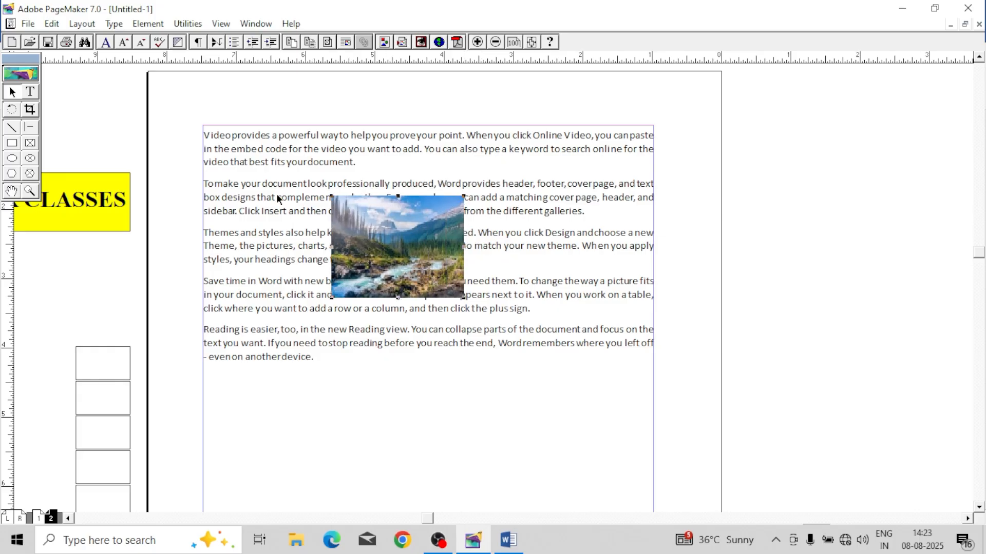
Step: Apply rectangular text wrap with column-break text flow to the picture, and move it just below the third paragraph
{"action": "left_click", "coordinate": [148, 23]}
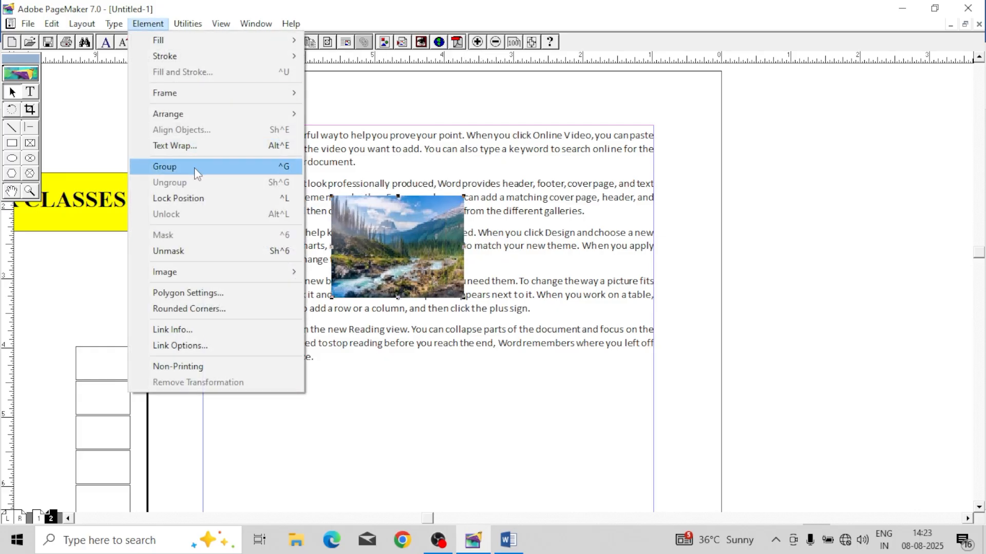
{"action": "left_click", "coordinate": [201, 150]}
{"action": "left_click_drag", "start_coordinate": [512, 158], "coordinate": [742, 222]}
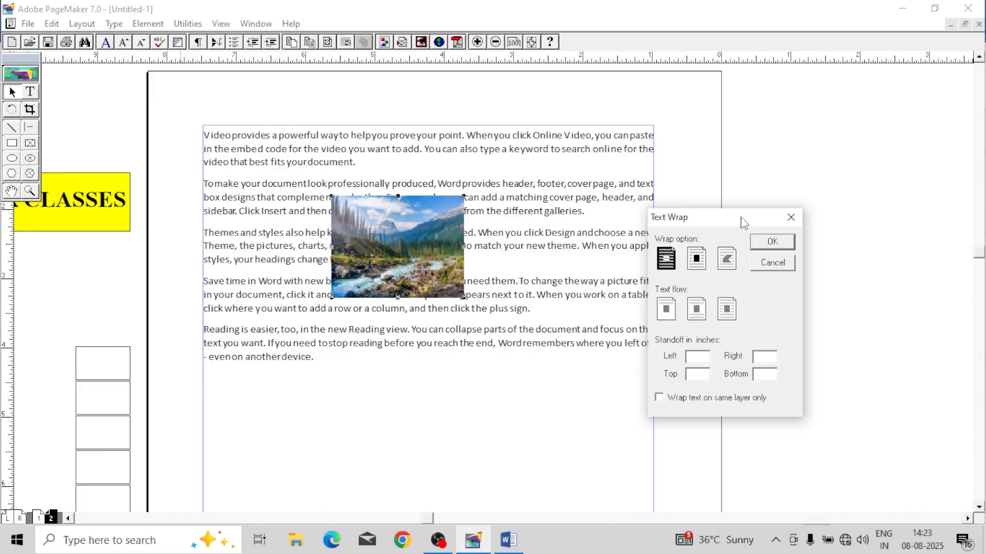
{"action": "left_click", "coordinate": [696, 259]}
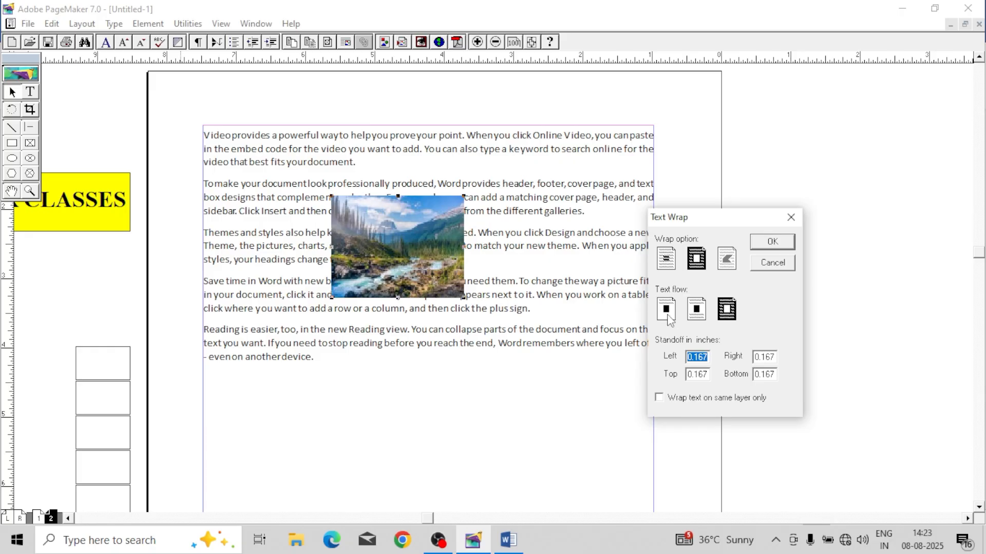
{"action": "left_click", "coordinate": [667, 310]}
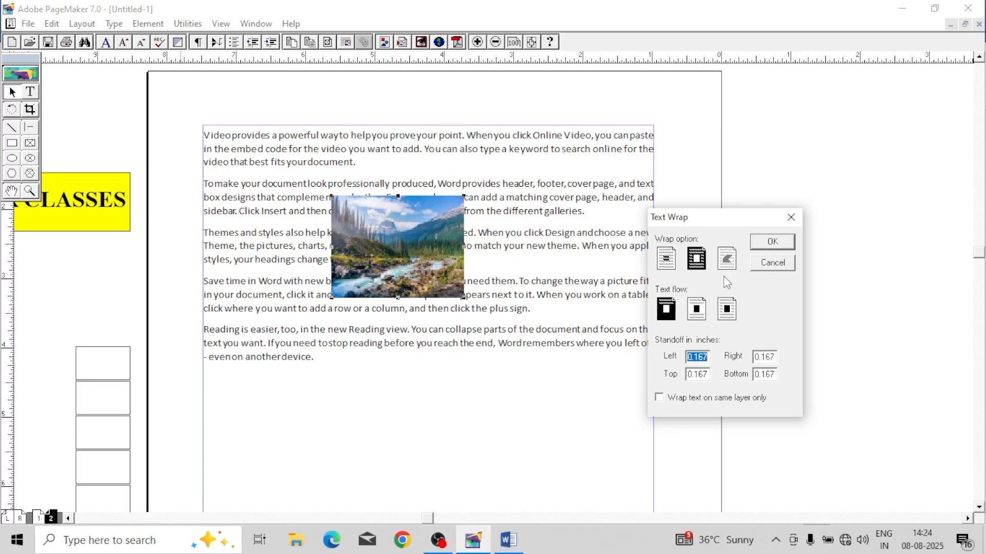
{"action": "left_click", "coordinate": [772, 242]}
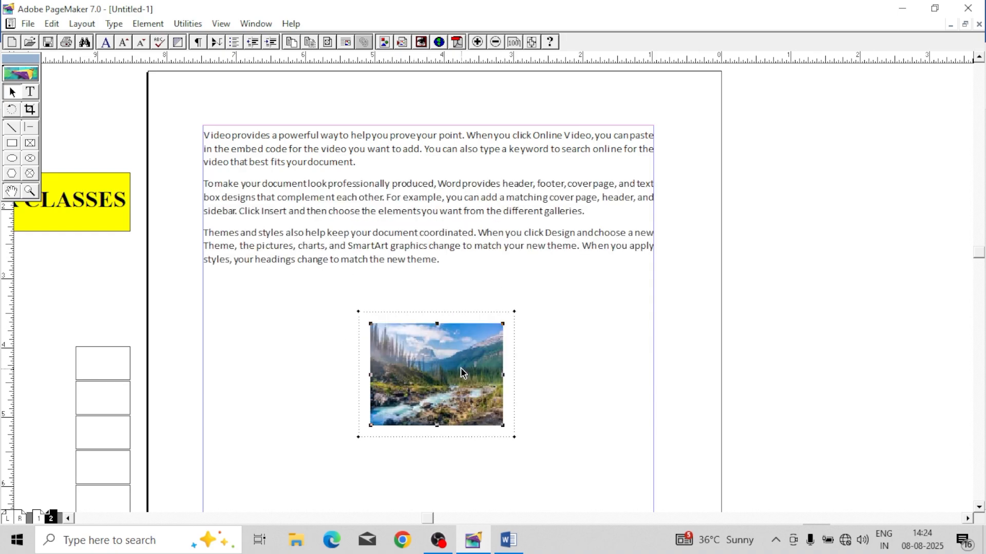
{"action": "left_click_drag", "start_coordinate": [461, 368], "coordinate": [472, 335]}
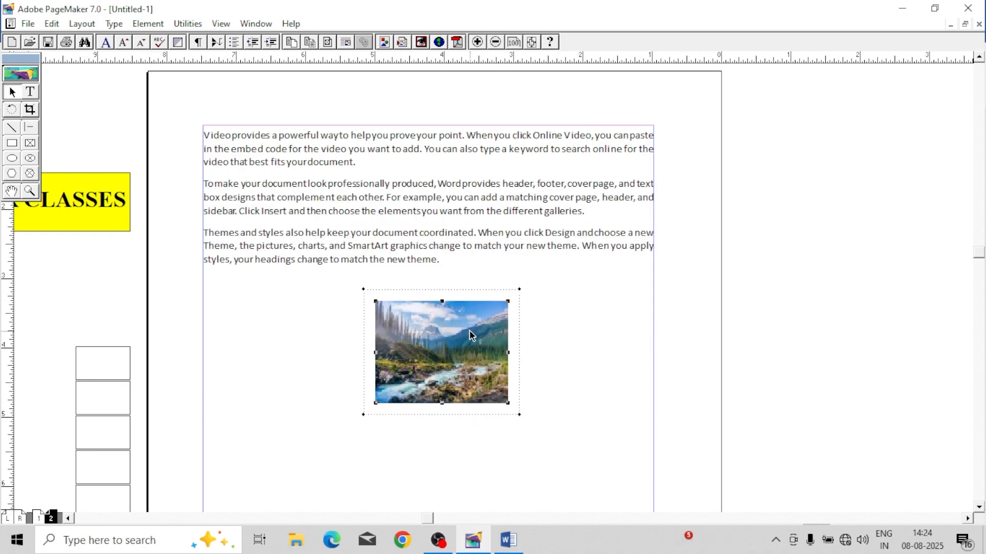
Step: Change the picture's text flow to jump-over, and move the picture up between the second and third paragraphs
{"action": "left_click", "coordinate": [148, 23]}
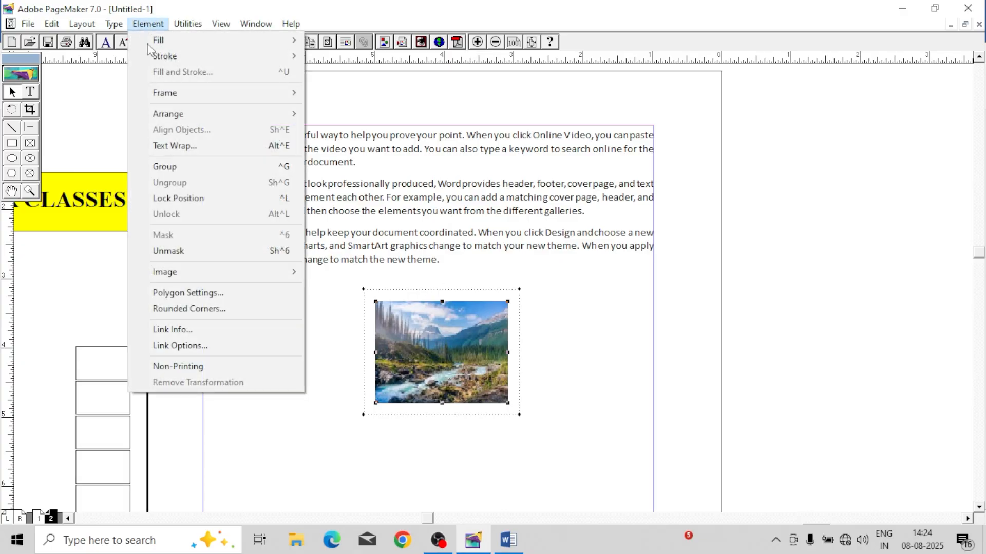
{"action": "left_click", "coordinate": [195, 146]}
{"action": "left_click", "coordinate": [464, 245]}
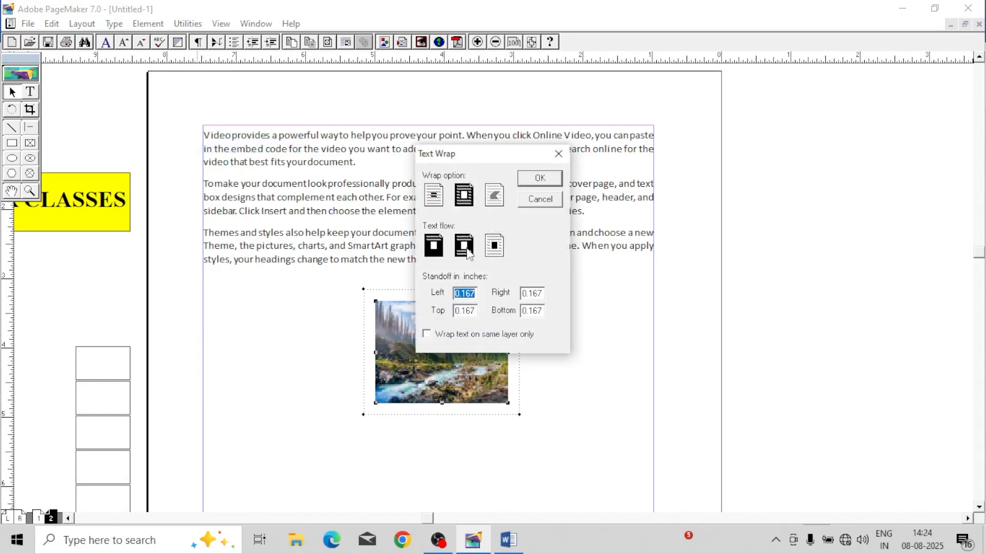
{"action": "left_click", "coordinate": [541, 179]}
{"action": "left_click_drag", "start_coordinate": [484, 351], "coordinate": [455, 313]}
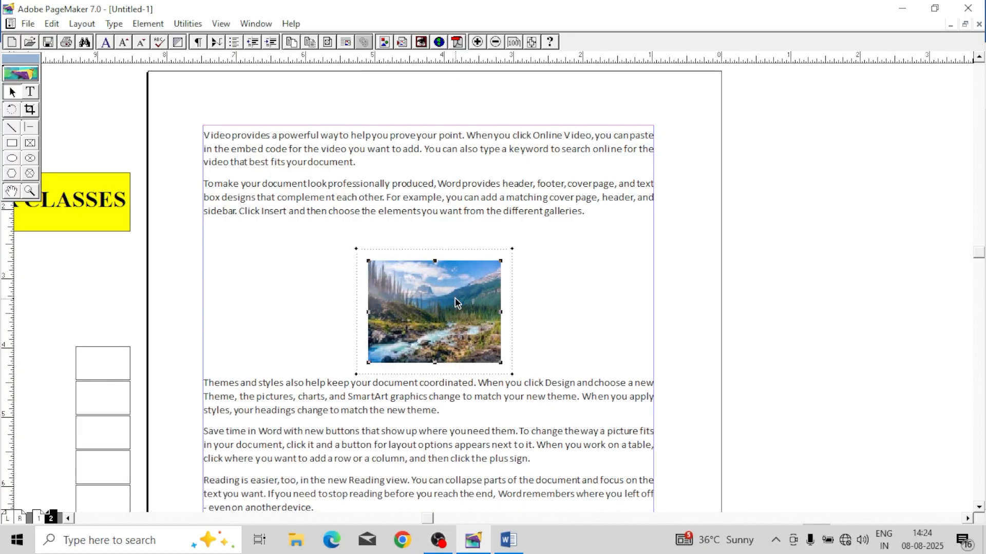
Step: Set the picture's text flow to wrap text around all sides
{"action": "left_click", "coordinate": [147, 24]}
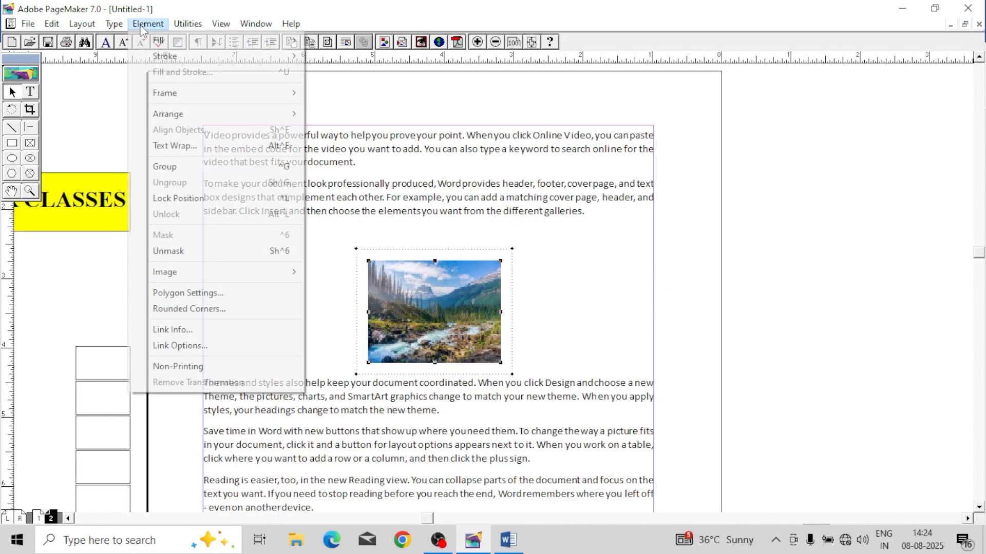
{"action": "left_click", "coordinate": [198, 147]}
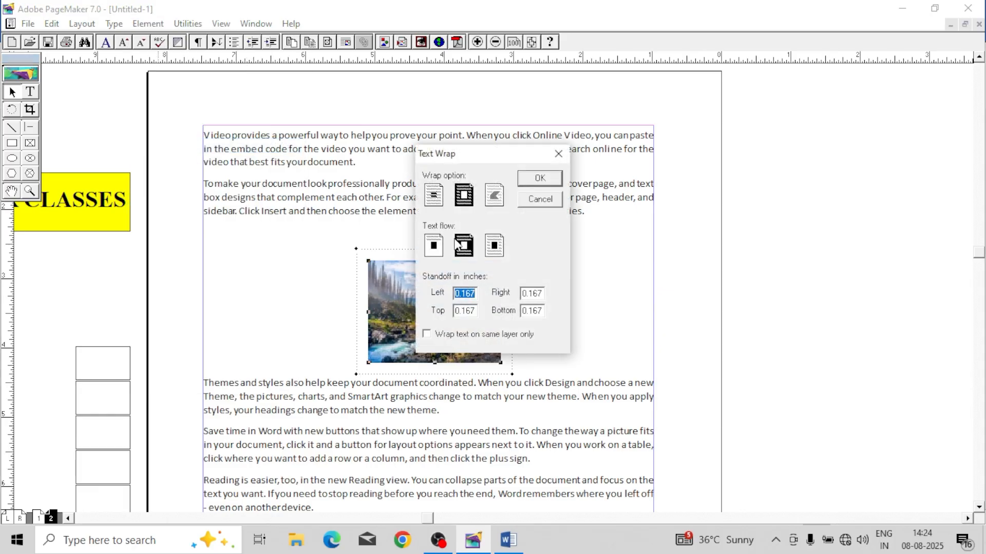
{"action": "left_click", "coordinate": [499, 254]}
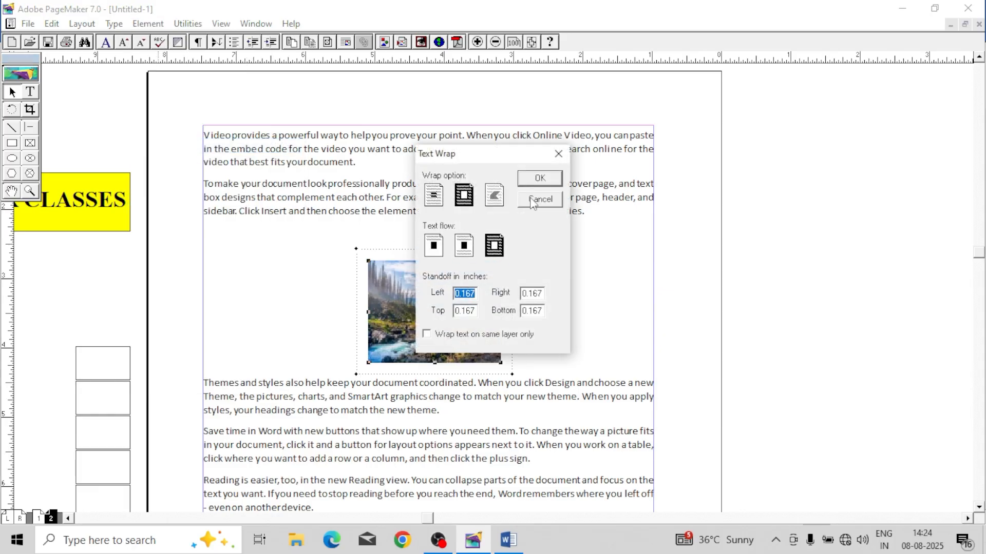
{"action": "left_click", "coordinate": [539, 178]}
Step: Shrink the picture to about 1.7 by 1.3 in and move it to the upper-right corner of the body text
{"action": "left_click_drag", "start_coordinate": [485, 282], "coordinate": [508, 230]}
{"action": "left_click_drag", "start_coordinate": [509, 276], "coordinate": [492, 264]}
{"action": "left_click_drag", "start_coordinate": [474, 230], "coordinate": [611, 190]}
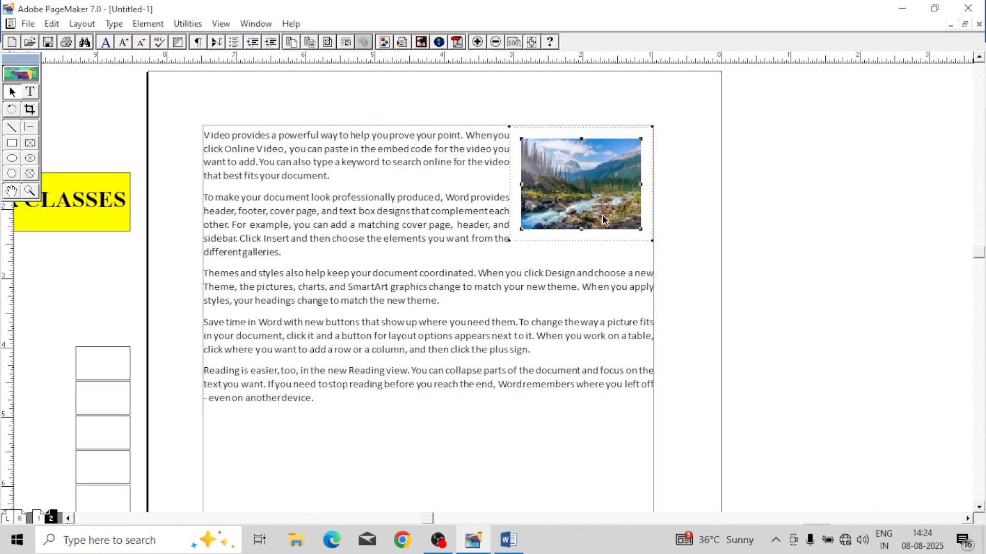
{"action": "left_click", "coordinate": [580, 289]}
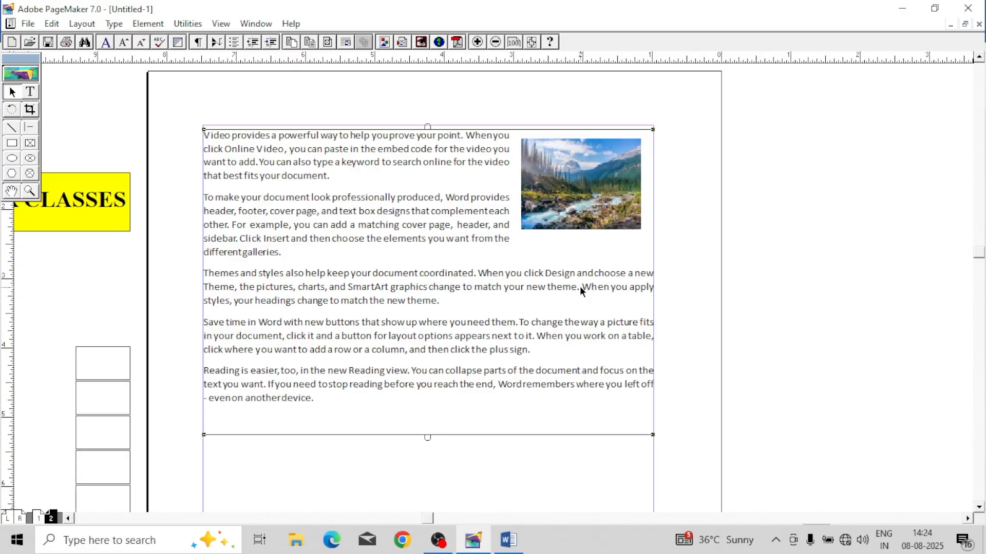
Step: Set the left text wrap standoff of the picture to 0.2 in
{"action": "left_click", "coordinate": [580, 204]}
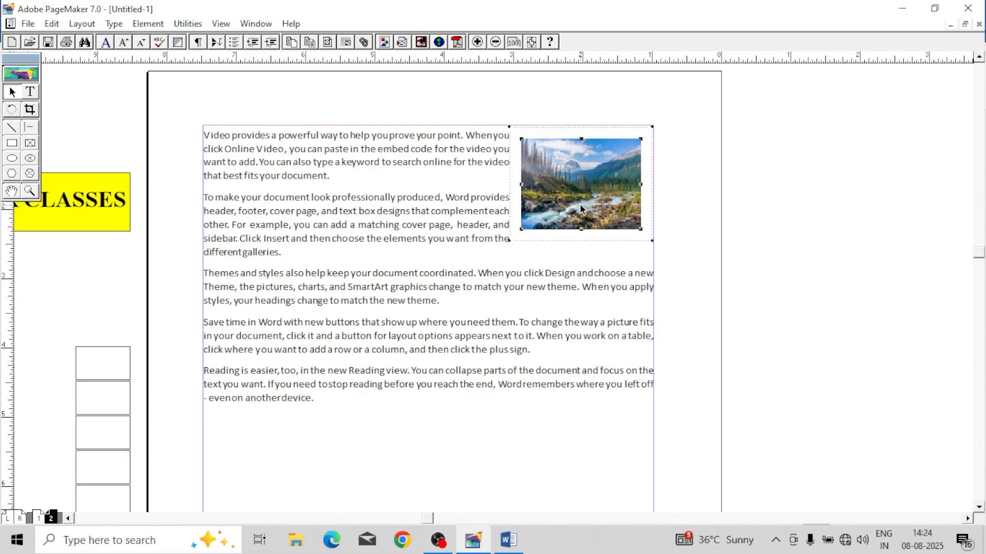
{"action": "left_click", "coordinate": [149, 25]}
{"action": "left_click", "coordinate": [182, 145]}
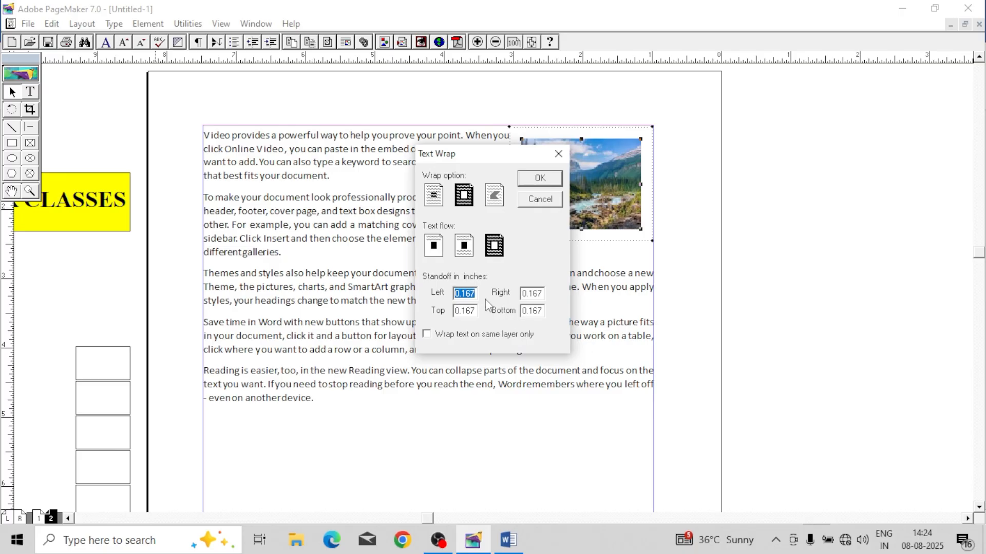
{"action": "type", "text": ".2"}
{"action": "left_click", "coordinate": [540, 178]}
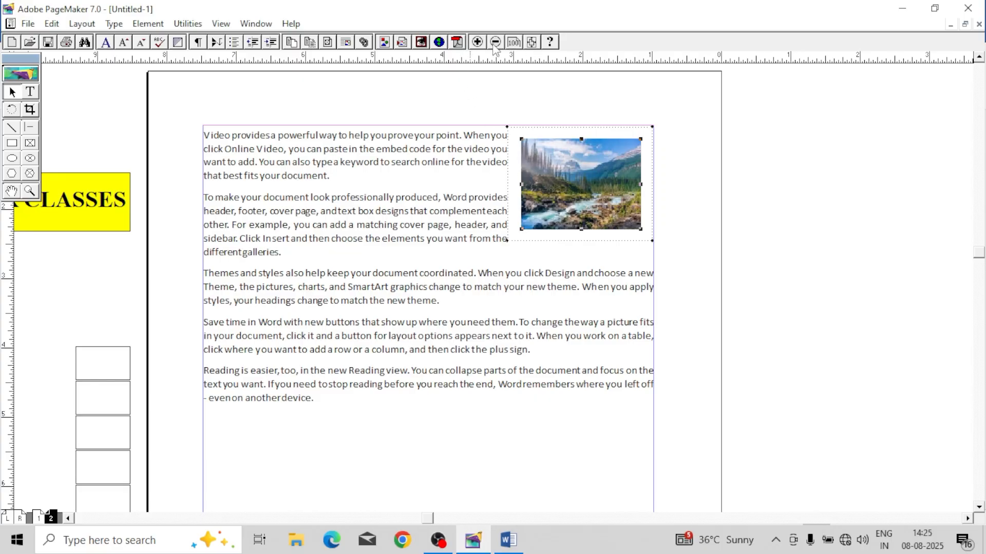
Step: Set the picture's text wrap standoff to 0.5 in on the left, top, right and bottom sides
{"action": "left_click", "coordinate": [147, 23]}
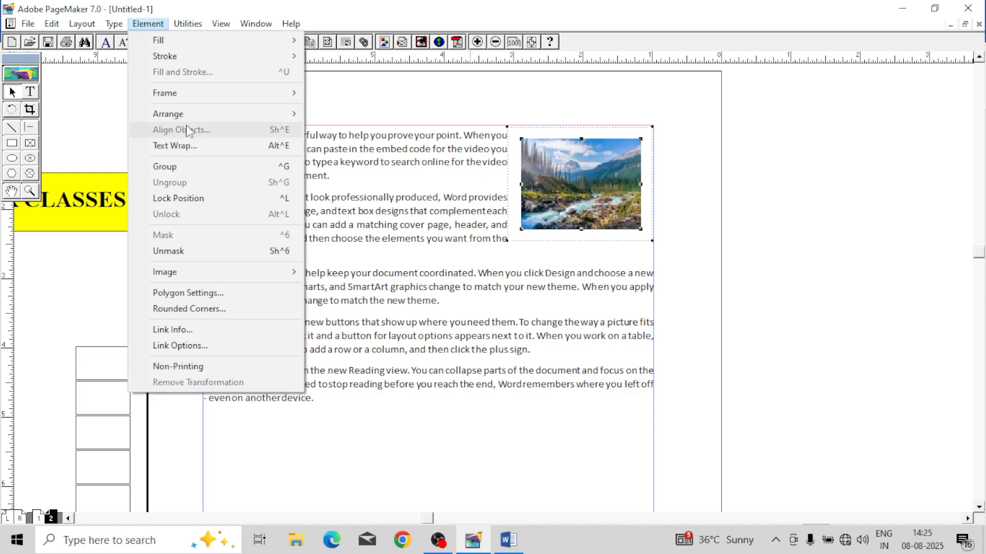
{"action": "left_click", "coordinate": [193, 147]}
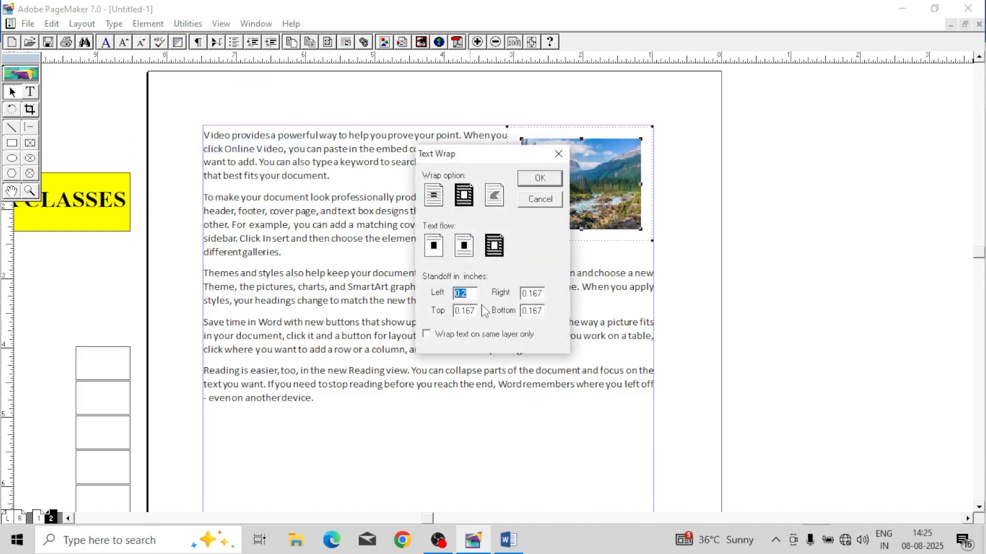
{"action": "type", "text": ".5"}
{"action": "key", "text": "Tab"}
{"action": "type", "text": "."}
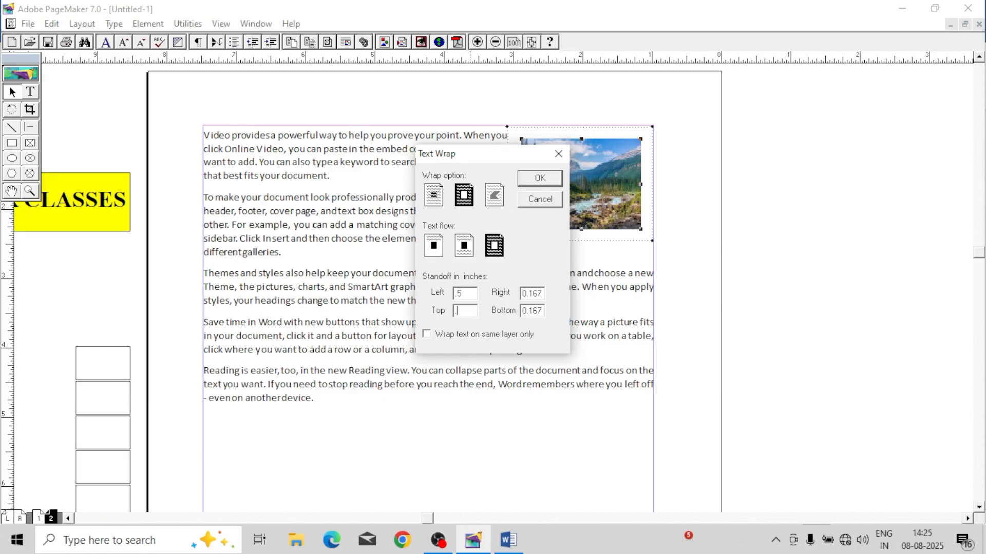
{"action": "type", "text": "5"}
{"action": "key", "text": "Tab"}
{"action": "type", "text": ".5"}
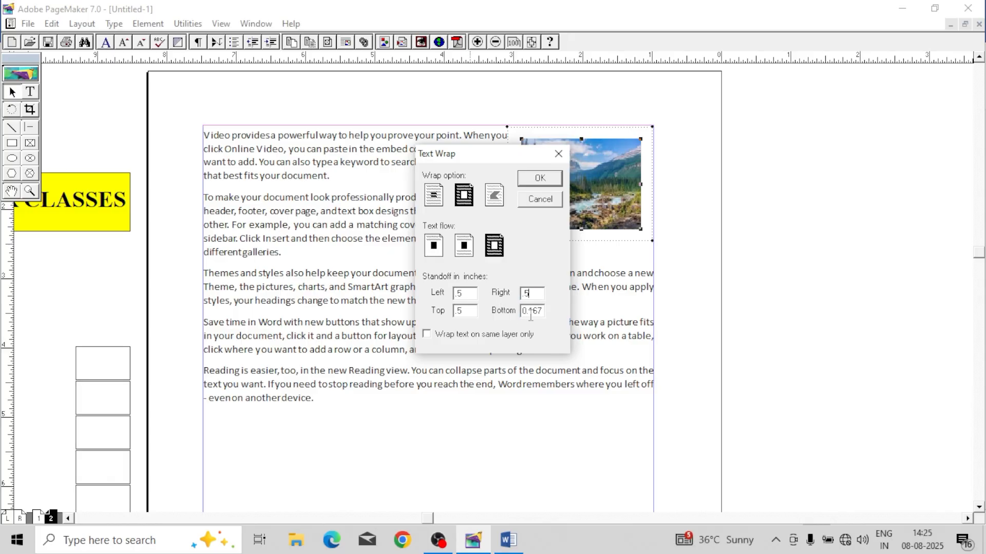
{"action": "left_click_drag", "start_coordinate": [545, 311], "coordinate": [503, 313]}
{"action": "type", "text": ".5"}
{"action": "left_click", "coordinate": [540, 178]}
Step: Move the picture back into the body text, right of centre beside the second and third paragraphs
{"action": "left_click_drag", "start_coordinate": [585, 178], "coordinate": [475, 273]}
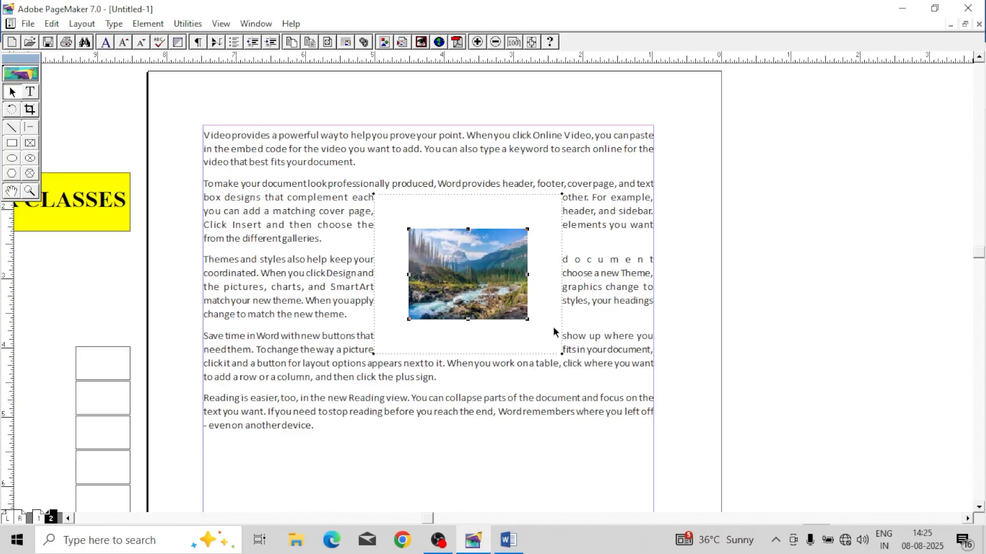
{"action": "left_click", "coordinate": [606, 370]}
{"action": "left_click", "coordinate": [739, 358]}
{"action": "left_click_drag", "start_coordinate": [508, 264], "coordinate": [532, 245]}
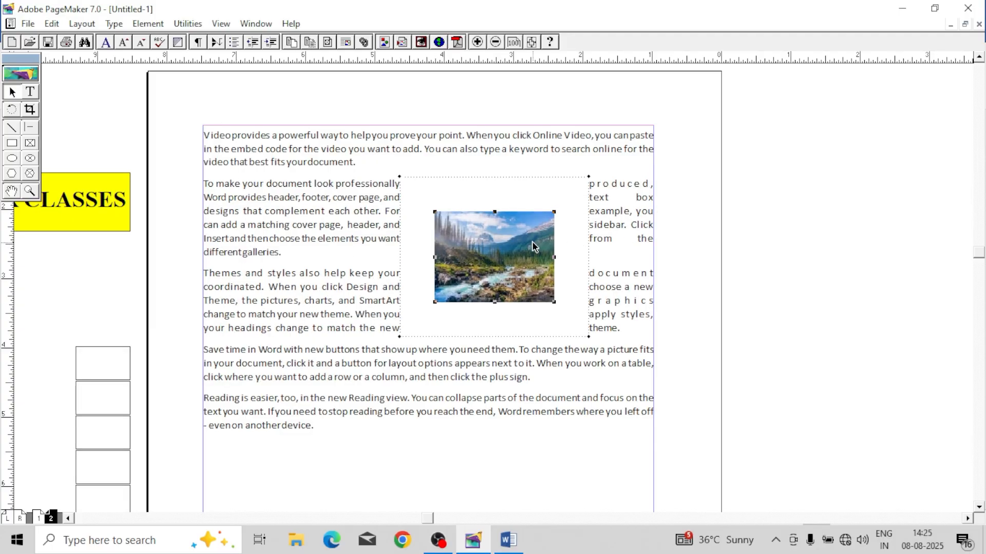
Step: Turn off text wrap for the picture and move it toward the right edge of the body text
{"action": "left_click", "coordinate": [148, 23]}
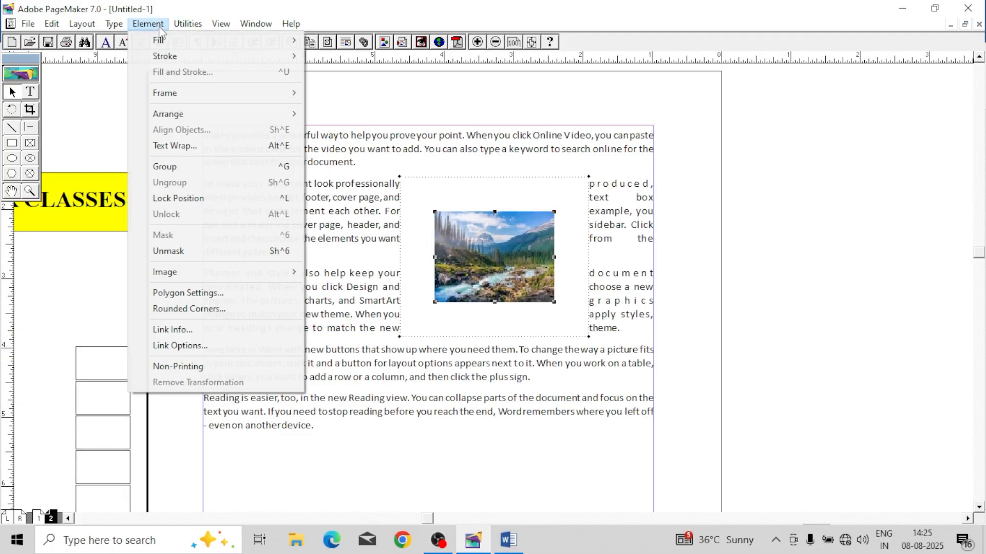
{"action": "left_click", "coordinate": [223, 146]}
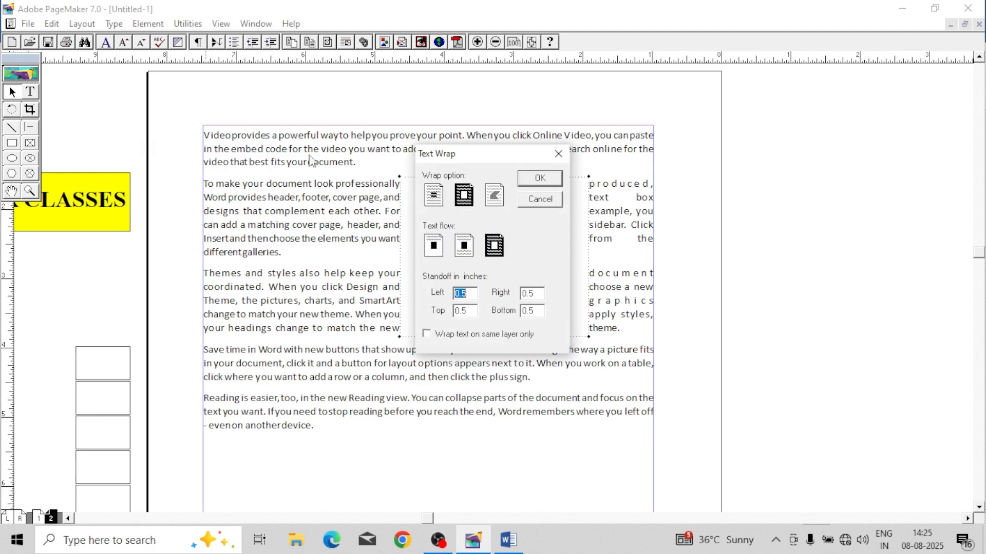
{"action": "left_click", "coordinate": [435, 194]}
{"action": "left_click", "coordinate": [549, 178]}
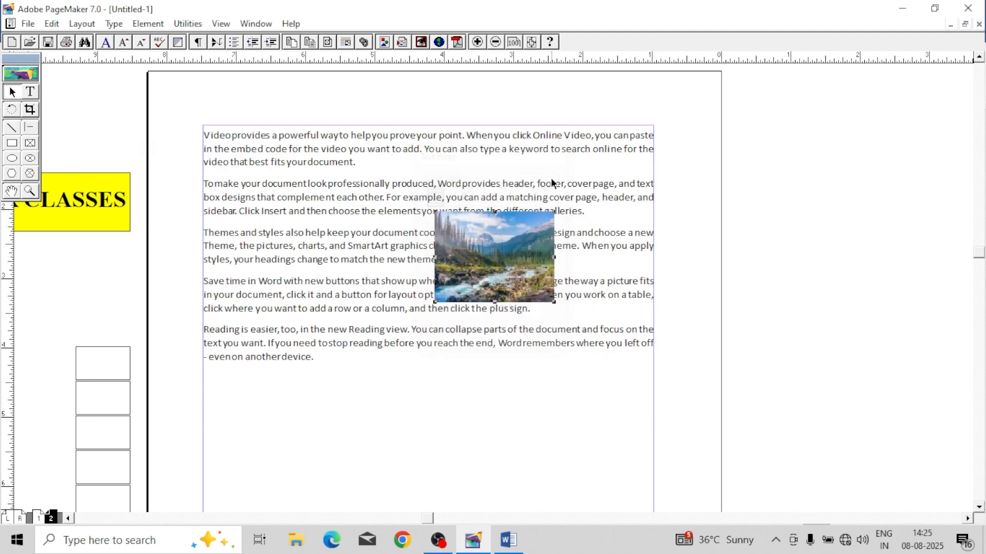
{"action": "left_click_drag", "start_coordinate": [501, 244], "coordinate": [581, 234]}
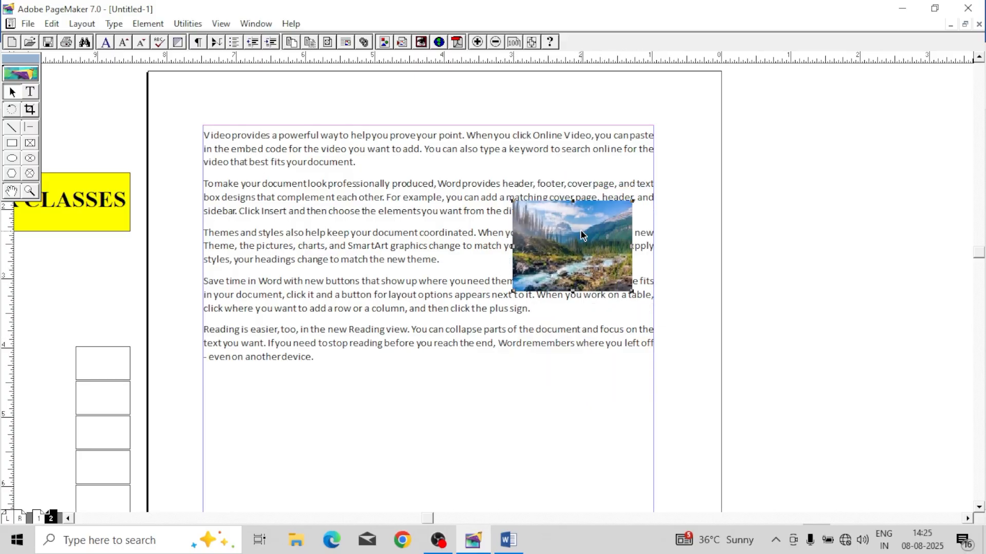
Step: Send the picture to the back and enlarge it to about 6.5 by 3.5 in as a background behind all the text
{"action": "left_click", "coordinate": [148, 24]}
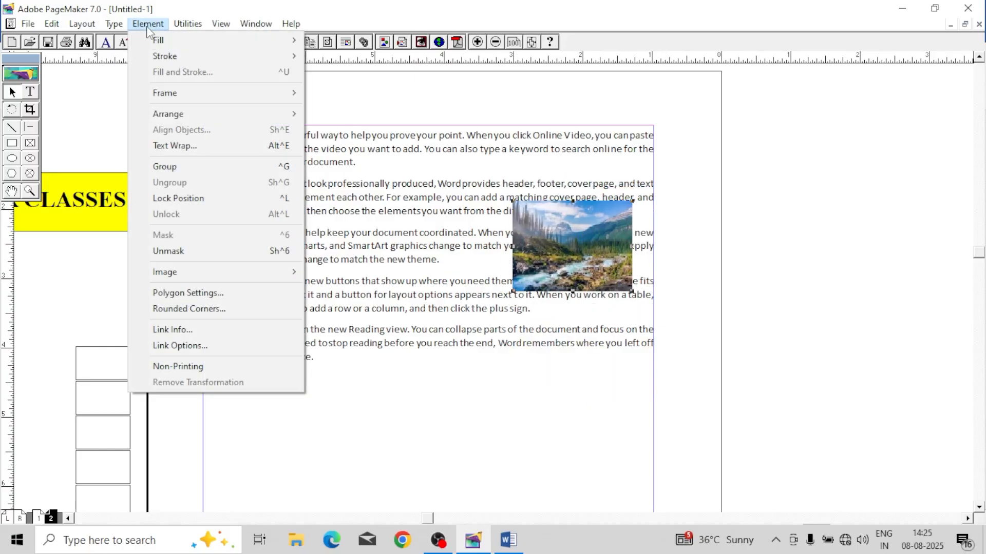
{"action": "mouse_move", "coordinate": [169, 114]}
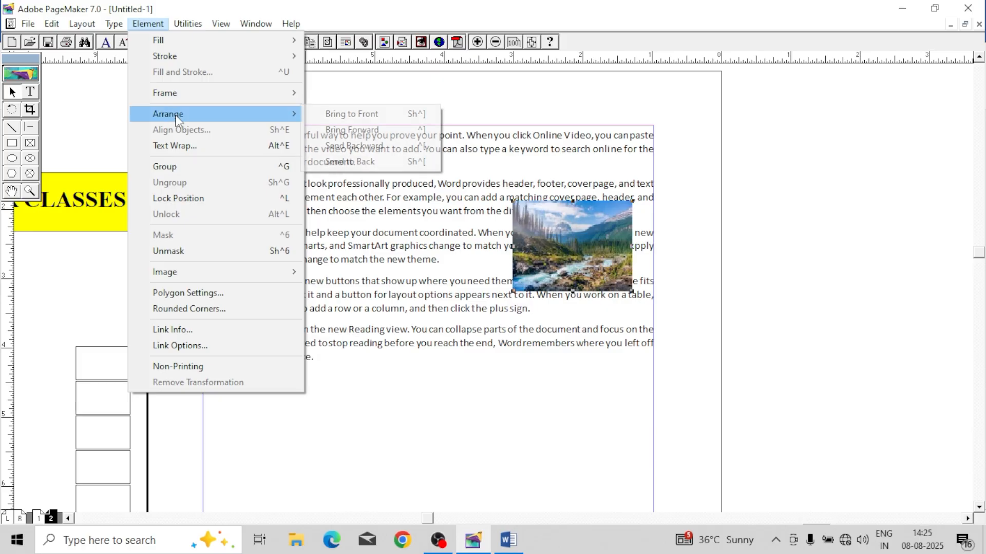
{"action": "left_click", "coordinate": [351, 162]}
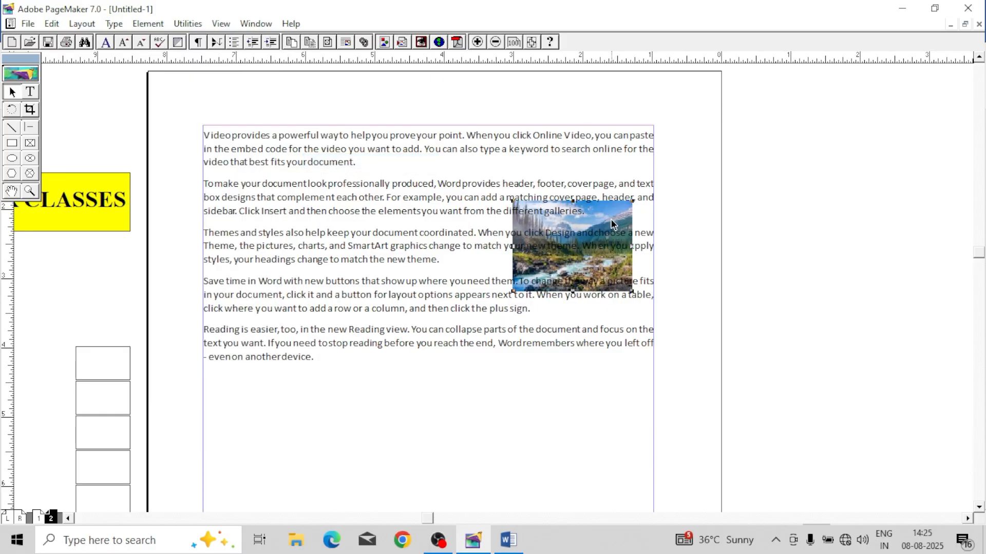
{"action": "left_click_drag", "start_coordinate": [612, 226], "coordinate": [254, 136]}
{"action": "left_click_drag", "start_coordinate": [322, 216], "coordinate": [653, 366]}
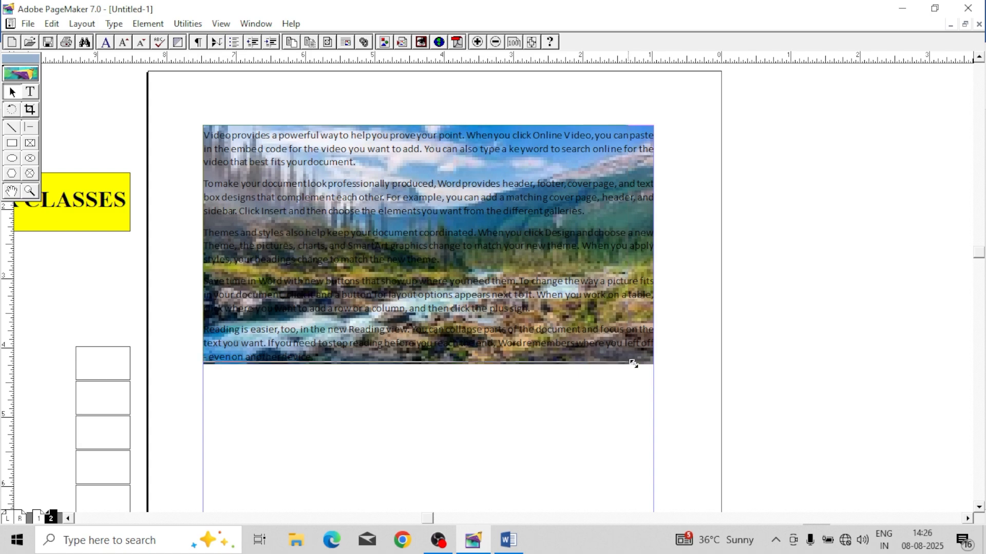
{"action": "left_click_drag", "start_coordinate": [653, 365], "coordinate": [653, 371]}
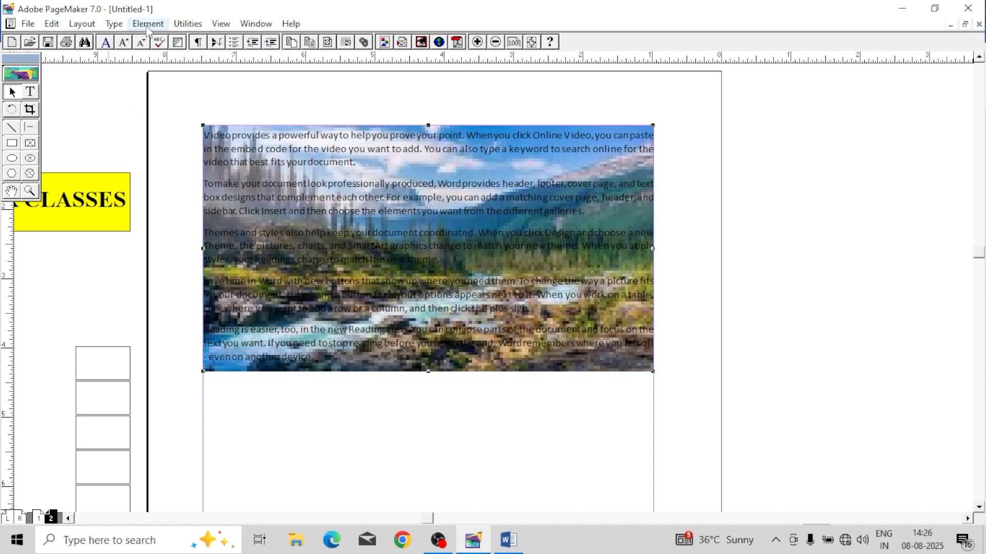
Step: Bring the picture to the front and shrink it to about 2.2 by 1.25 in over the third and fourth paragraphs
{"action": "left_click", "coordinate": [114, 24]}
{"action": "mouse_move", "coordinate": [148, 24]}
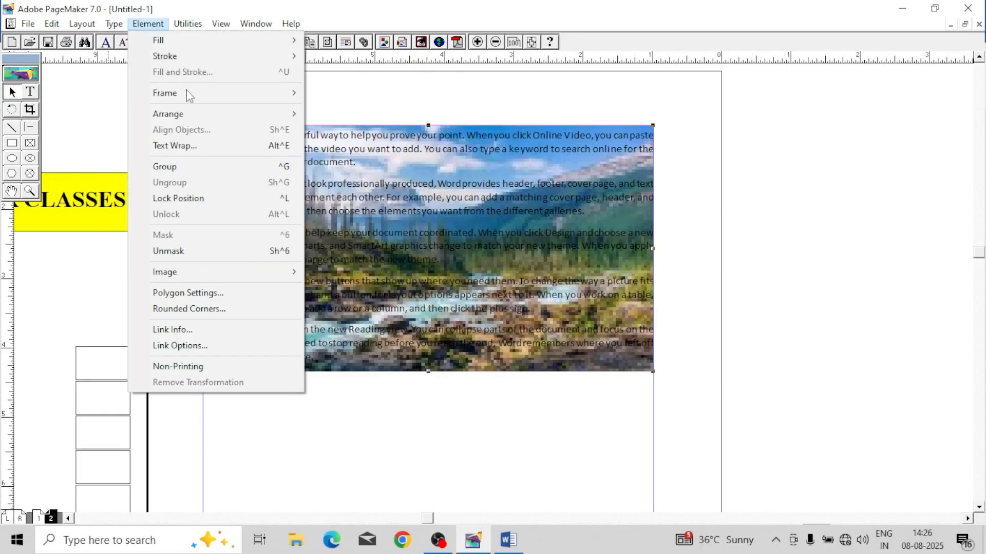
{"action": "mouse_move", "coordinate": [198, 115]}
{"action": "left_click", "coordinate": [334, 112]}
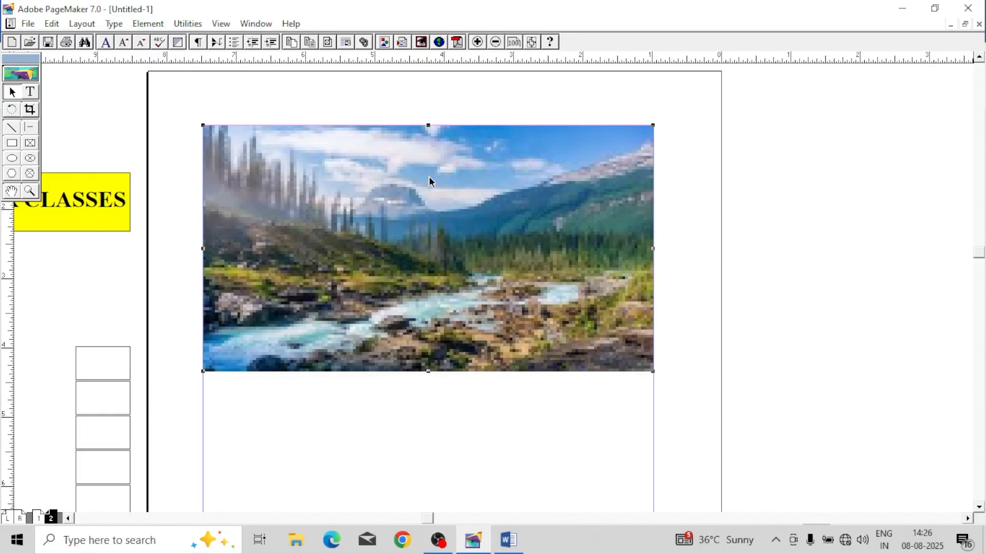
{"action": "left_click_drag", "start_coordinate": [429, 180], "coordinate": [544, 287]}
{"action": "left_click_drag", "start_coordinate": [317, 231], "coordinate": [478, 397]}
{"action": "left_click_drag", "start_coordinate": [478, 398], "coordinate": [460, 224]}
{"action": "left_click", "coordinate": [143, 26]}
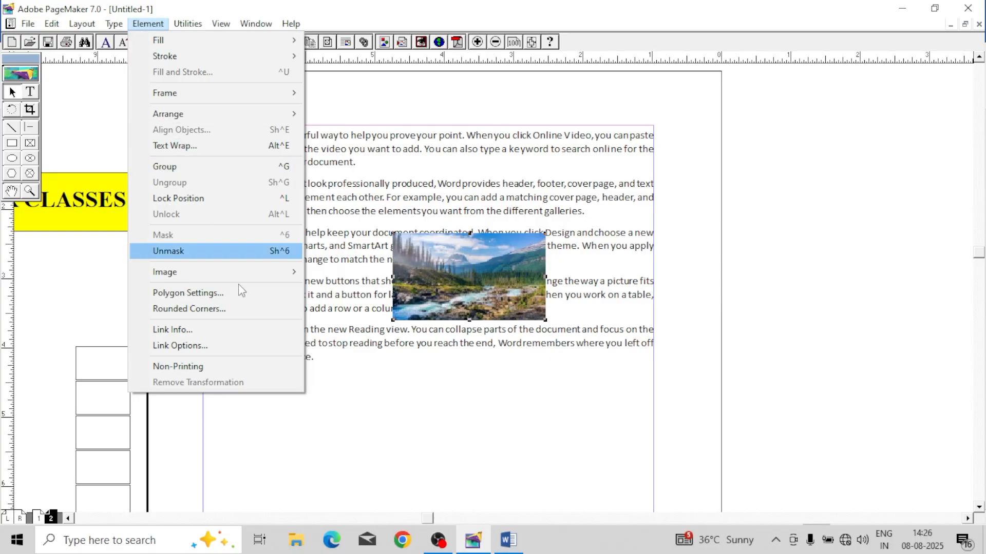
{"action": "left_click", "coordinate": [393, 434]}
Step: Move the third small rectangle out of the column beside page 2, and undo the move
{"action": "left_click_drag", "start_coordinate": [314, 466], "coordinate": [526, 290]}
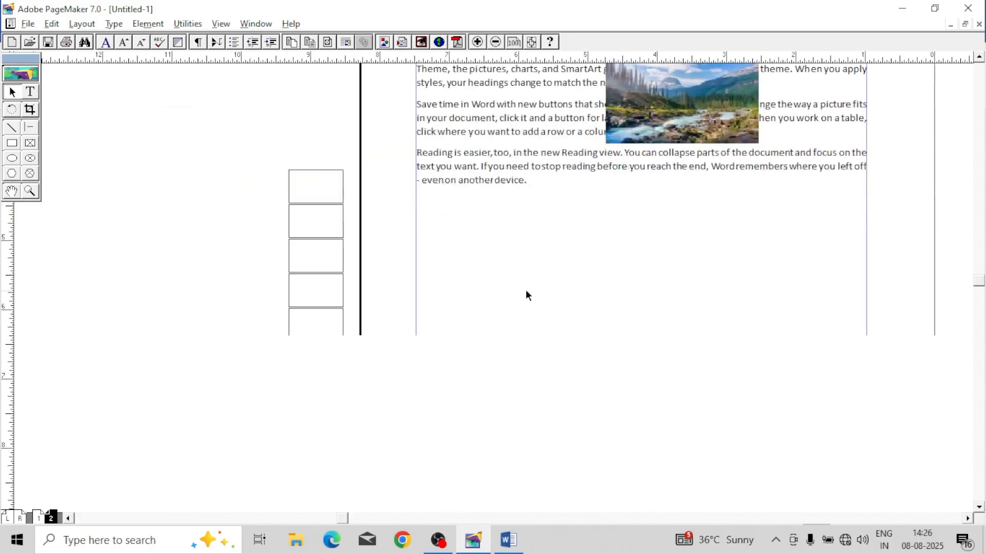
{"action": "left_click_drag", "start_coordinate": [492, 371], "coordinate": [513, 292]}
{"action": "left_click_drag", "start_coordinate": [330, 159], "coordinate": [222, 150]}
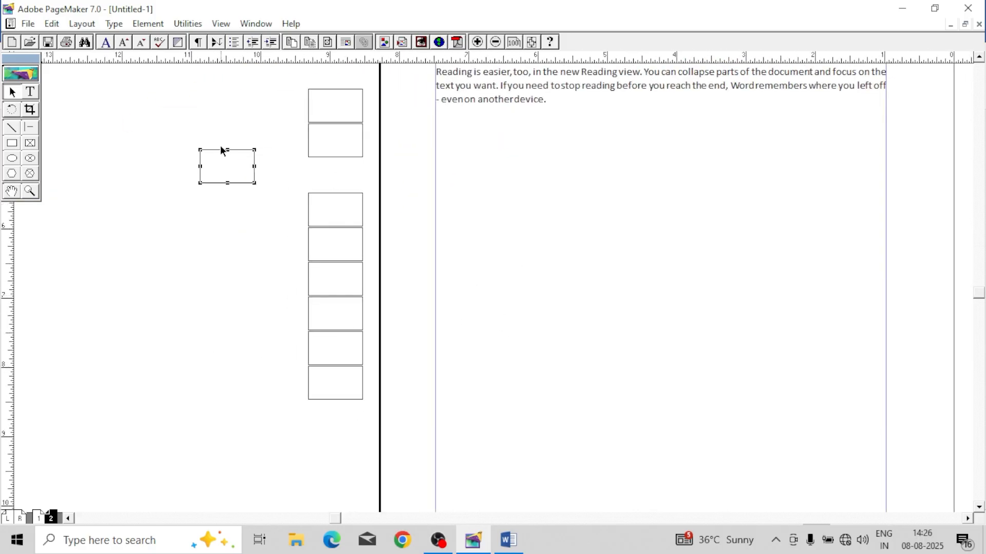
{"action": "key", "text": "ctrl+z"}
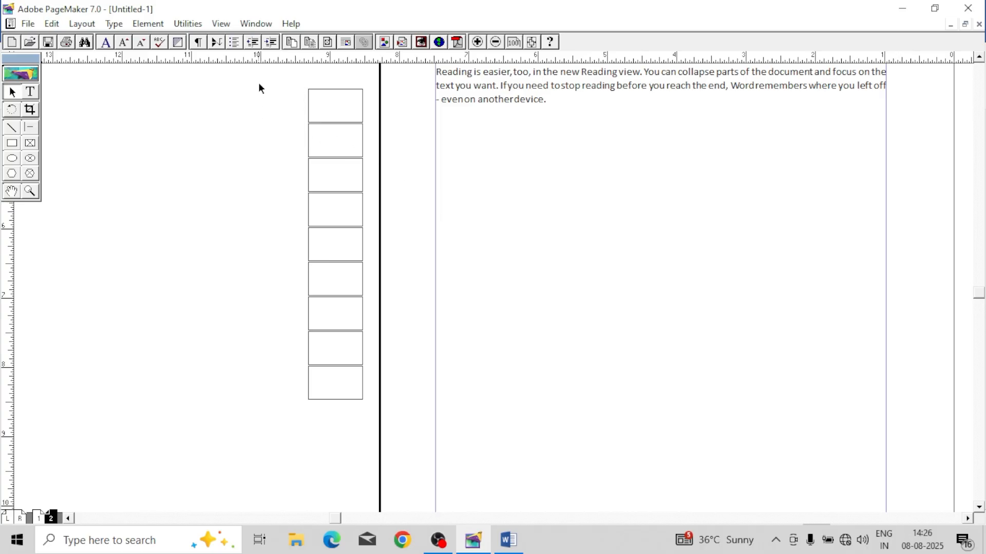
{"action": "left_click_drag", "start_coordinate": [393, 366], "coordinate": [387, 429]}
{"action": "left_click", "coordinate": [414, 262]}
{"action": "left_click_drag", "start_coordinate": [300, 98], "coordinate": [373, 420]}
{"action": "left_click", "coordinate": [283, 91]}
{"action": "left_click_drag", "start_coordinate": [364, 192], "coordinate": [381, 424]}
{"action": "left_click_drag", "start_coordinate": [268, 81], "coordinate": [369, 201]}
{"action": "left_click_drag", "start_coordinate": [421, 426], "coordinate": [417, 439]}
{"action": "left_click", "coordinate": [498, 340]}
Step: Select all nine small rectangles in the column and group them into one object
{"action": "left_click", "coordinate": [323, 91]}
{"action": "left_click", "coordinate": [345, 157], "text": "shift"}
{"action": "left_click", "coordinate": [309, 209], "text": "shift"}
{"action": "left_click", "coordinate": [311, 239], "text": "shift"}
{"action": "left_click", "coordinate": [308, 278], "text": "shift"}
{"action": "left_click", "coordinate": [308, 371], "text": "shift"}
{"action": "left_click", "coordinate": [153, 26]}
{"action": "left_click", "coordinate": [214, 168]}
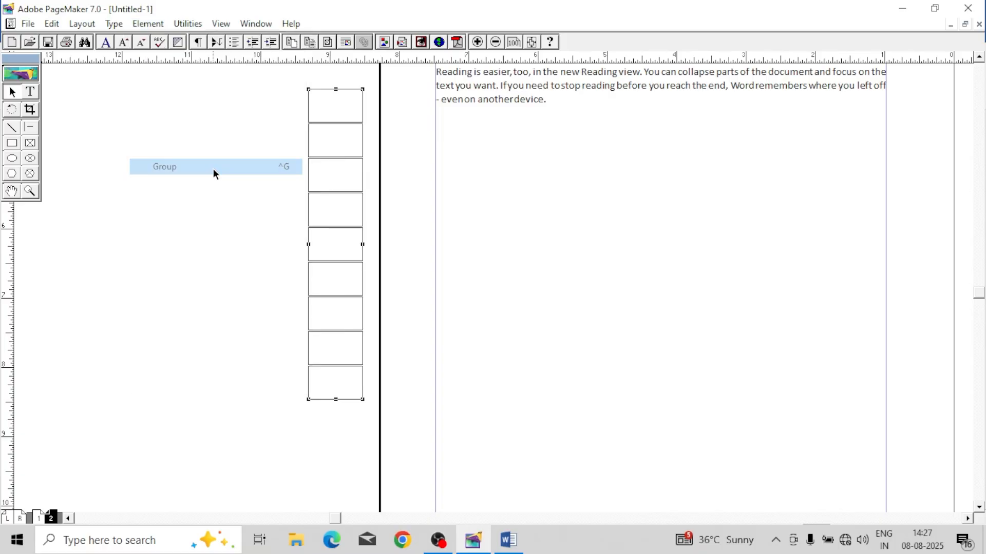
Step: Move the grouped rectangle column onto page 2, just below the body text against the right margin
{"action": "left_click_drag", "start_coordinate": [326, 160], "coordinate": [807, 175]}
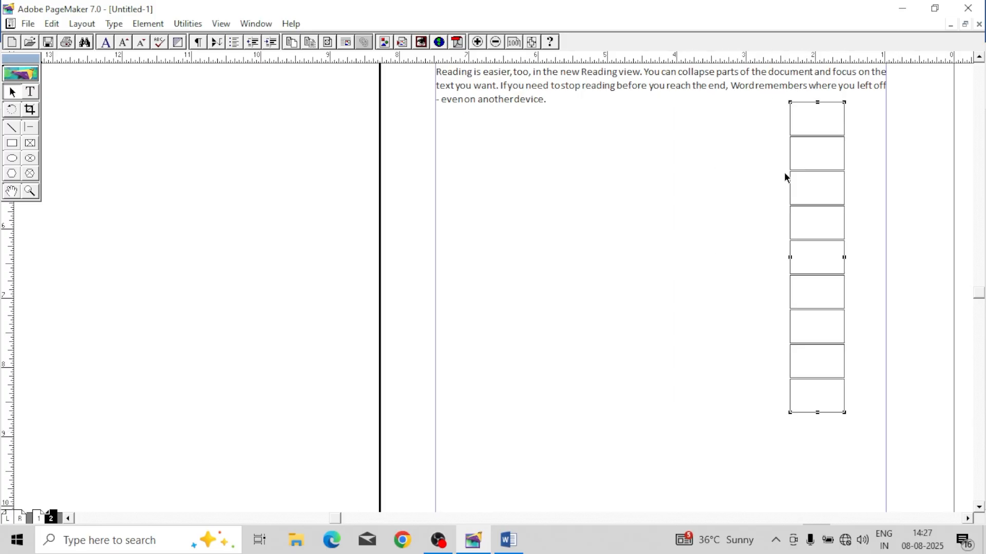
{"action": "scroll", "coordinate": [606, 216], "scroll_direction": "right", "scroll_amount": 3}
{"action": "scroll", "coordinate": [565, 277], "scroll_direction": "up", "scroll_amount": 5}
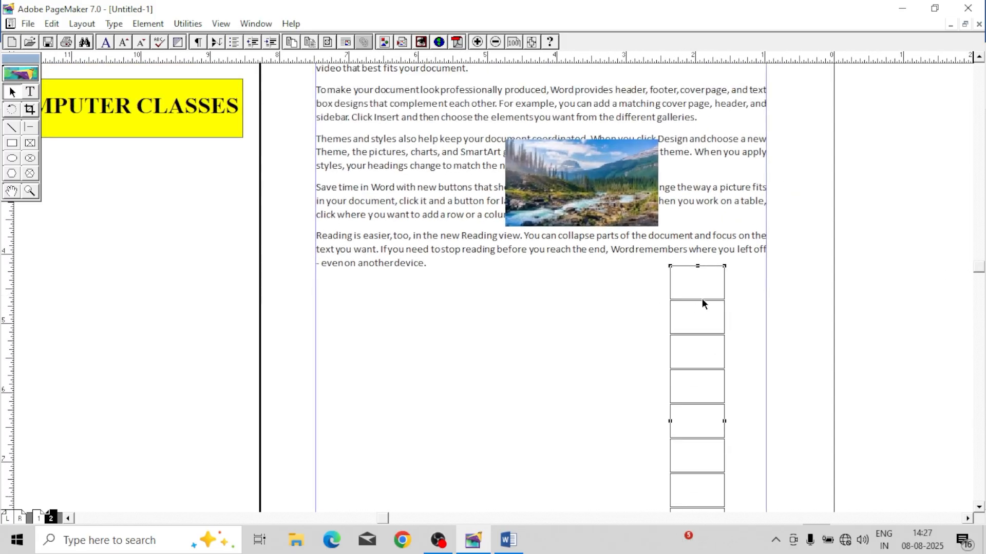
{"action": "left_click_drag", "start_coordinate": [705, 302], "coordinate": [737, 301]}
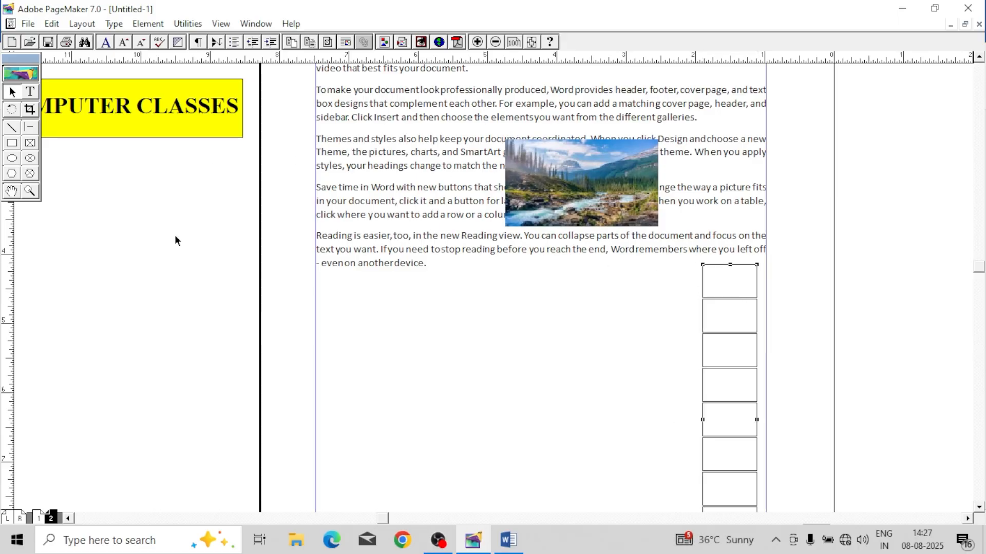
Step: Group the "VSRM COMPUTER CLASSES" text with its yellow rectangle and move the group slightly up and to the left
{"action": "left_click_drag", "start_coordinate": [175, 240], "coordinate": [442, 302]}
{"action": "left_click_drag", "start_coordinate": [440, 165], "coordinate": [378, 172]}
{"action": "left_click", "coordinate": [330, 215]}
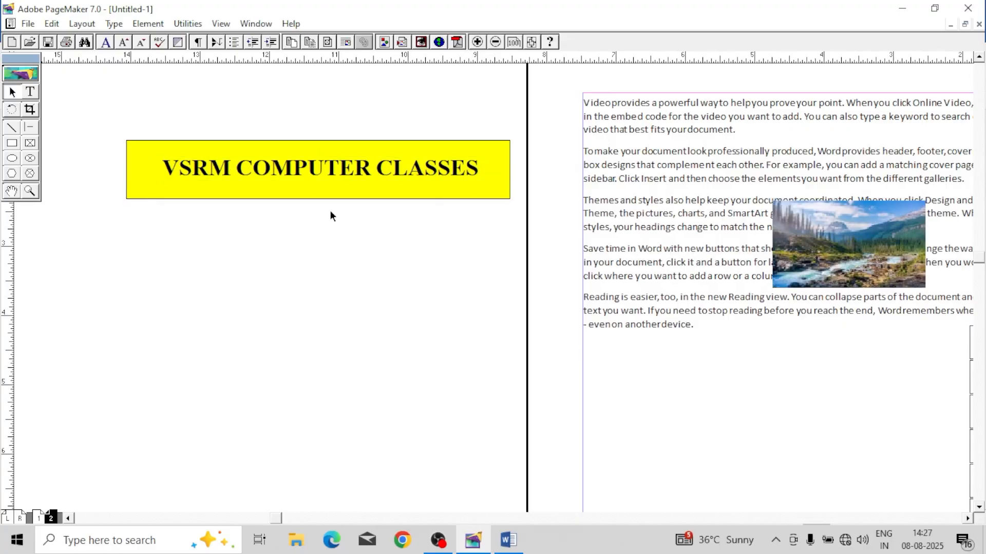
{"action": "left_click_drag", "start_coordinate": [64, 102], "coordinate": [524, 244]}
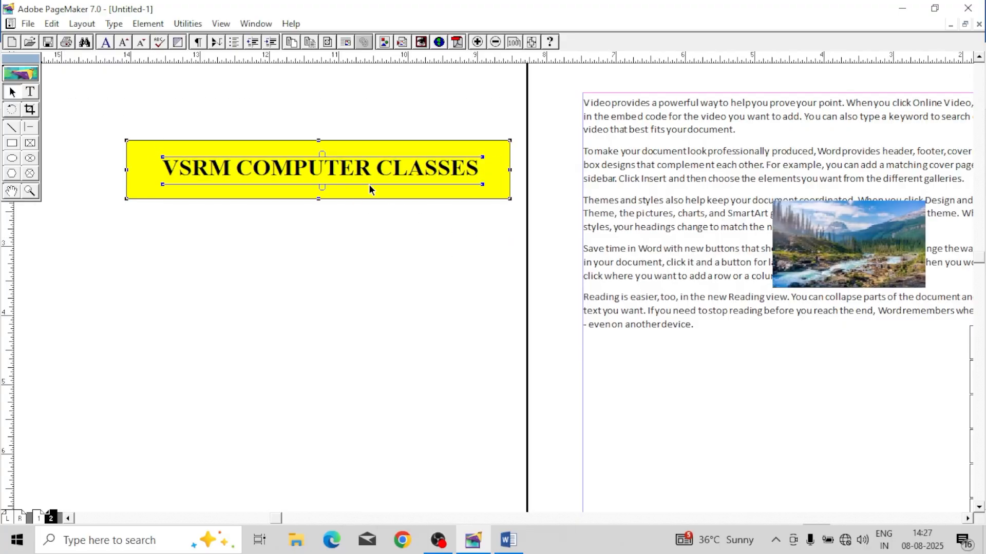
{"action": "left_click", "coordinate": [250, 239]}
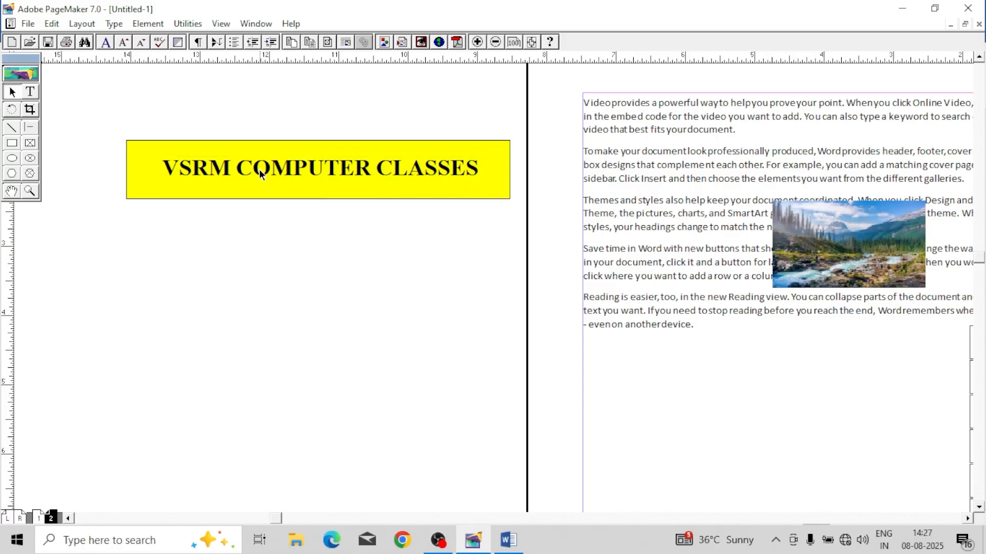
{"action": "left_click", "coordinate": [256, 171]}
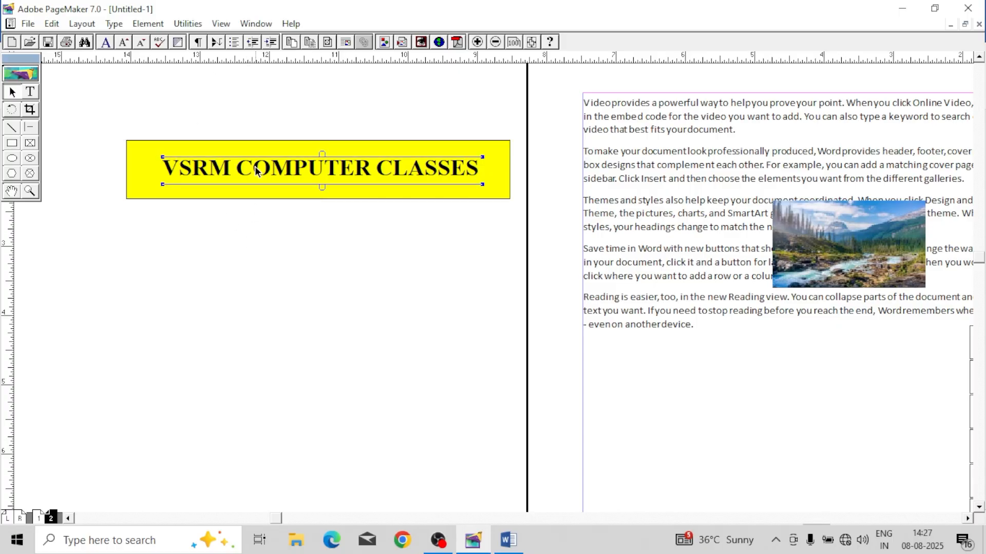
{"action": "left_click", "coordinate": [220, 152], "text": "shift"}
{"action": "left_click", "coordinate": [149, 24]}
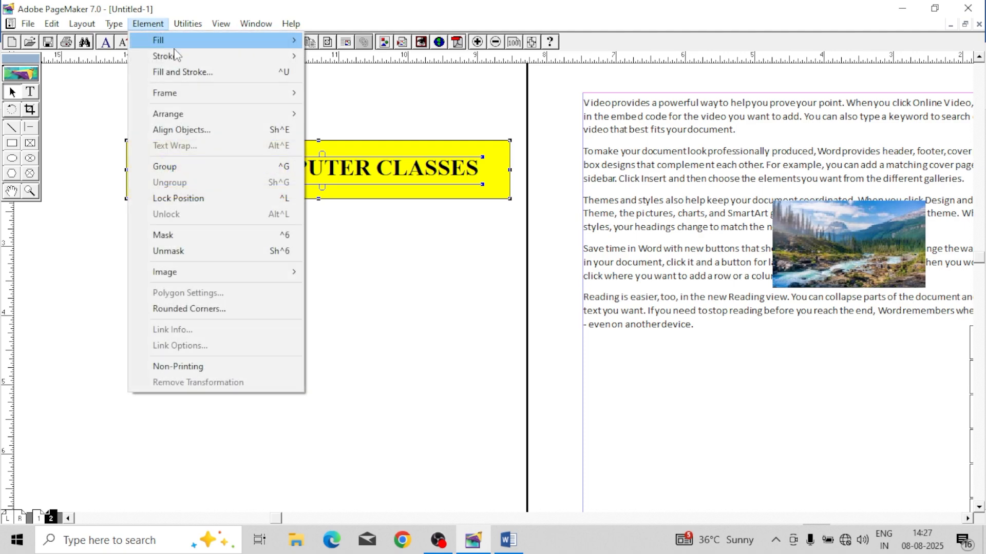
{"action": "left_click", "coordinate": [216, 165]}
{"action": "left_click_drag", "start_coordinate": [361, 179], "coordinate": [396, 169]}
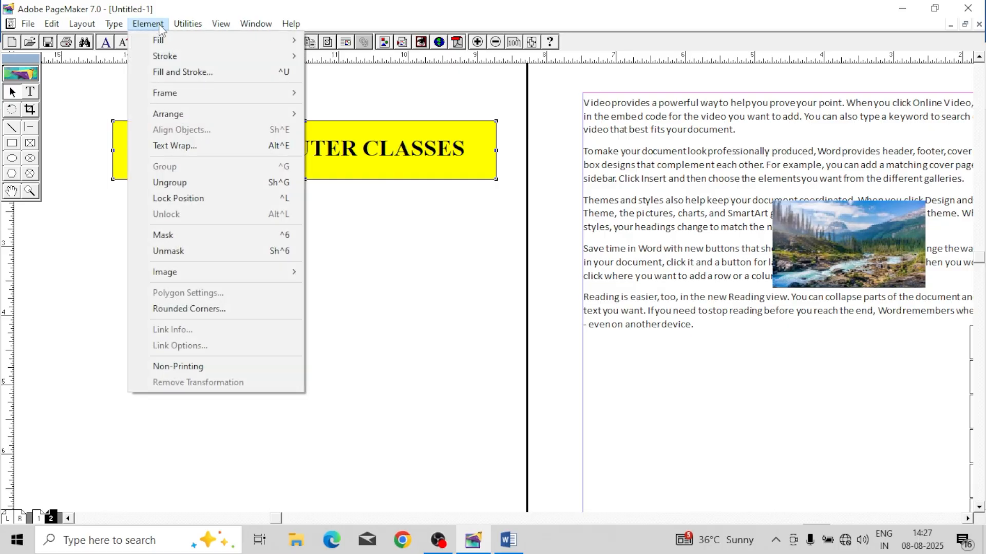
Step: Ungroup the heading, move its text out below the yellow rectangle, and shift the rectangle down to just above the text
{"action": "left_click", "coordinate": [191, 182]}
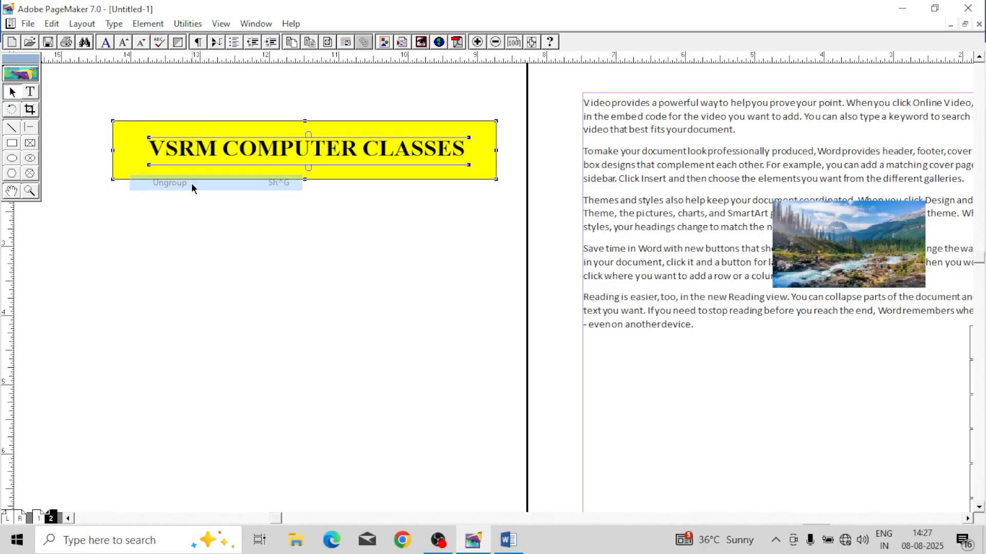
{"action": "left_click", "coordinate": [326, 216]}
{"action": "left_click_drag", "start_coordinate": [321, 149], "coordinate": [286, 223]}
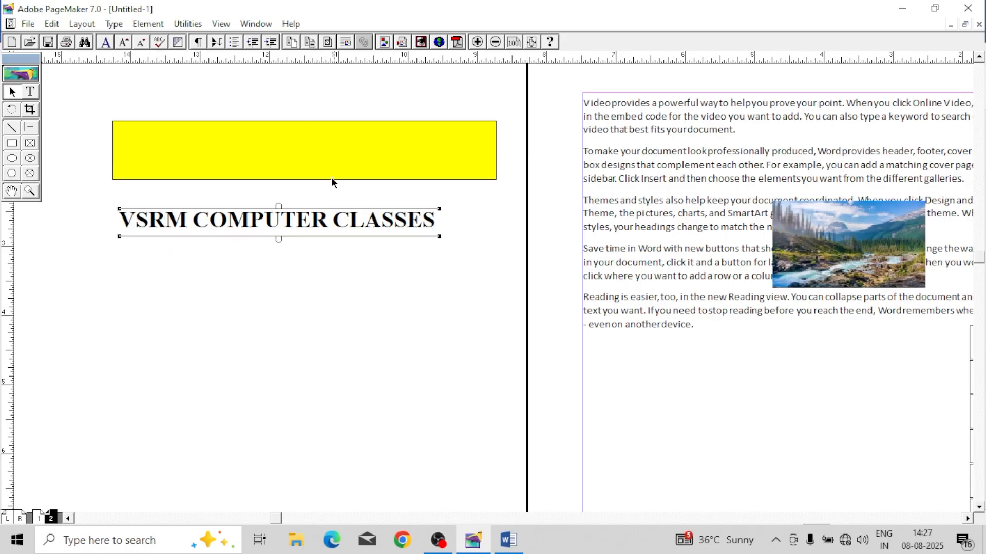
{"action": "mouse_move", "coordinate": [331, 177]}
{"action": "left_mouse_down"}
{"action": "mouse_move", "coordinate": [319, 147]}
{"action": "mouse_move", "coordinate": [323, 180]}
{"action": "left_mouse_up"}
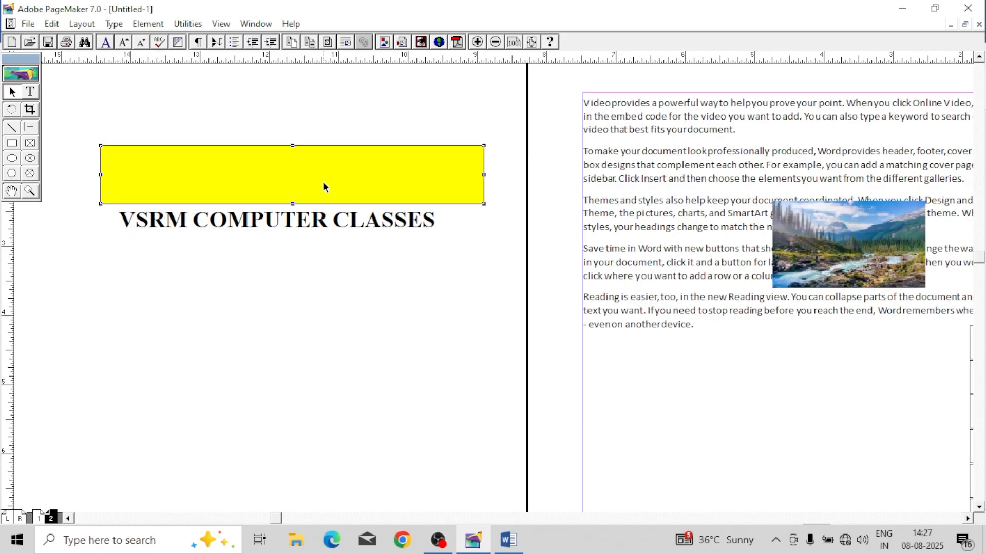
{"action": "left_click", "coordinate": [149, 25]}
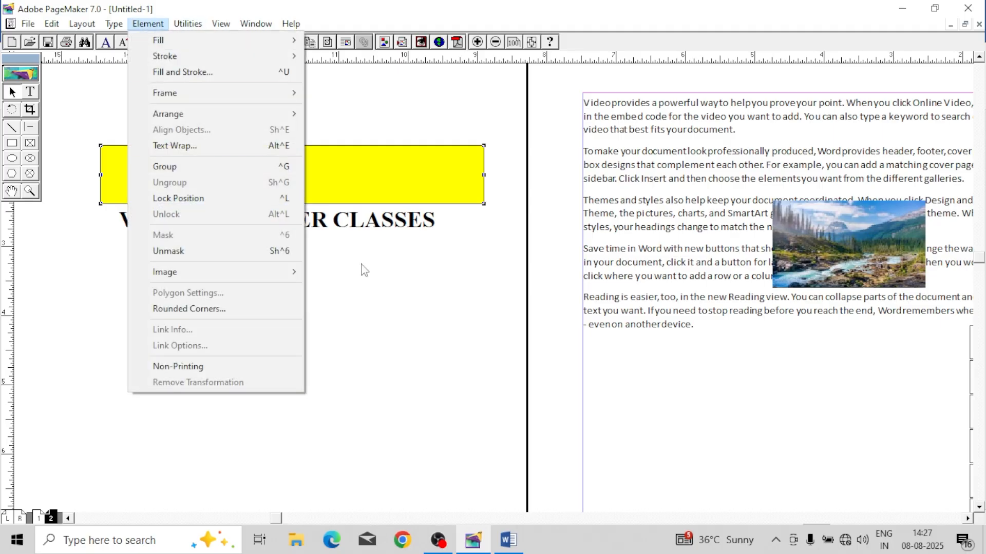
{"action": "left_click", "coordinate": [410, 298]}
Step: Shift the grouped column of small rectangles slightly down on page 2 and lock its position
{"action": "left_click_drag", "start_coordinate": [580, 348], "coordinate": [289, 175]}
{"action": "left_click_drag", "start_coordinate": [542, 324], "coordinate": [543, 279]}
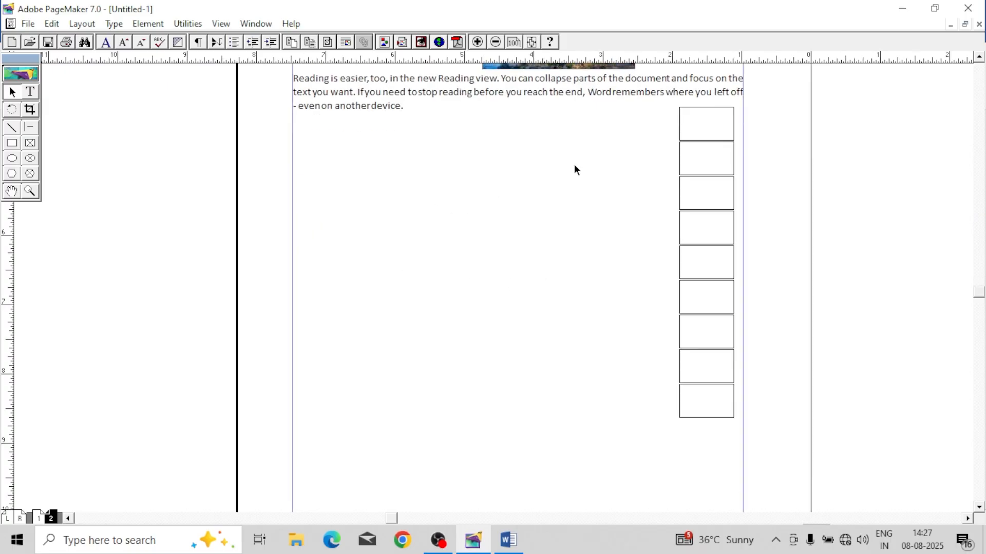
{"action": "left_click_drag", "start_coordinate": [685, 141], "coordinate": [688, 160]}
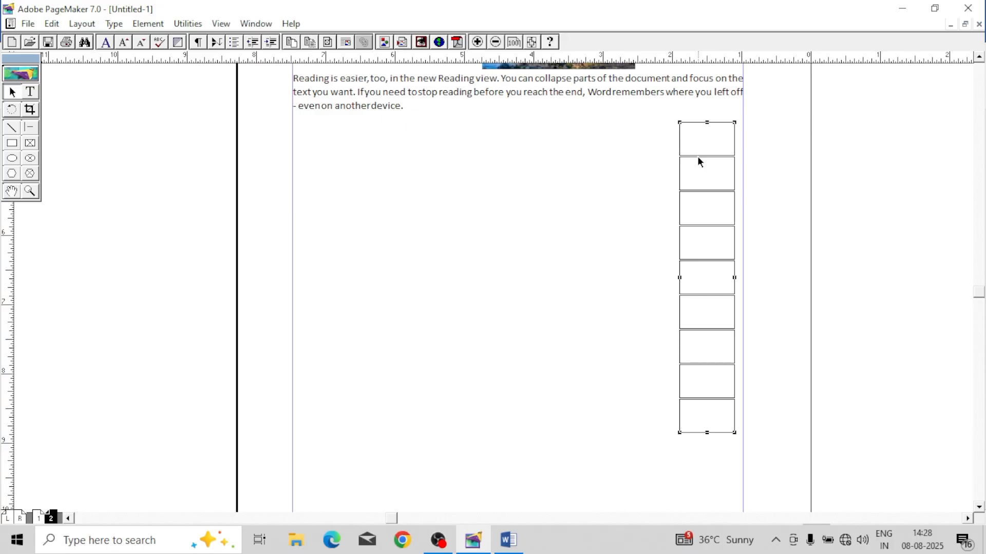
{"action": "left_click_drag", "start_coordinate": [697, 157], "coordinate": [699, 155]}
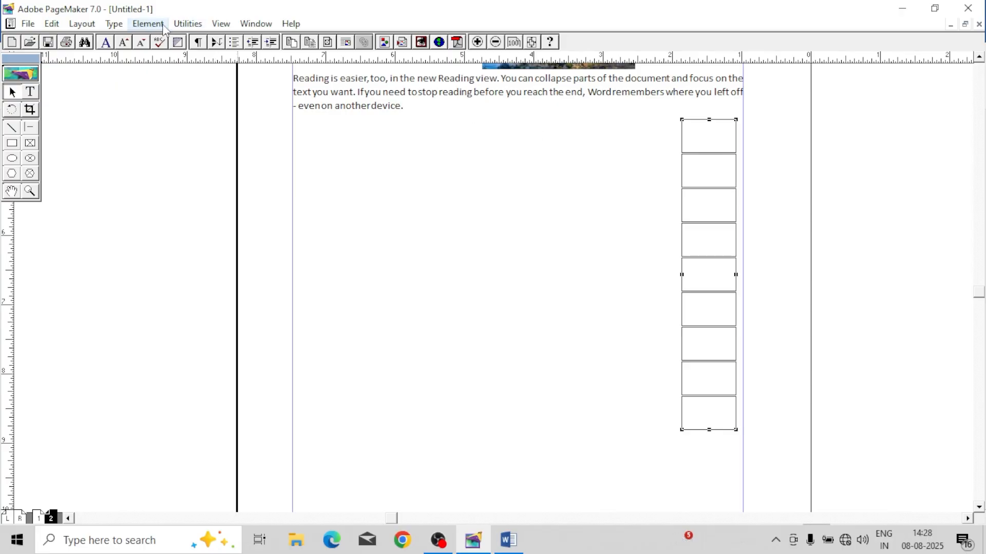
{"action": "left_click", "coordinate": [148, 24]}
{"action": "left_click", "coordinate": [198, 200]}
Step: Draw a rectangle about 3.4 by 1.8 in below the body text, nudge it slightly down, and lock its position
{"action": "left_click", "coordinate": [16, 147]}
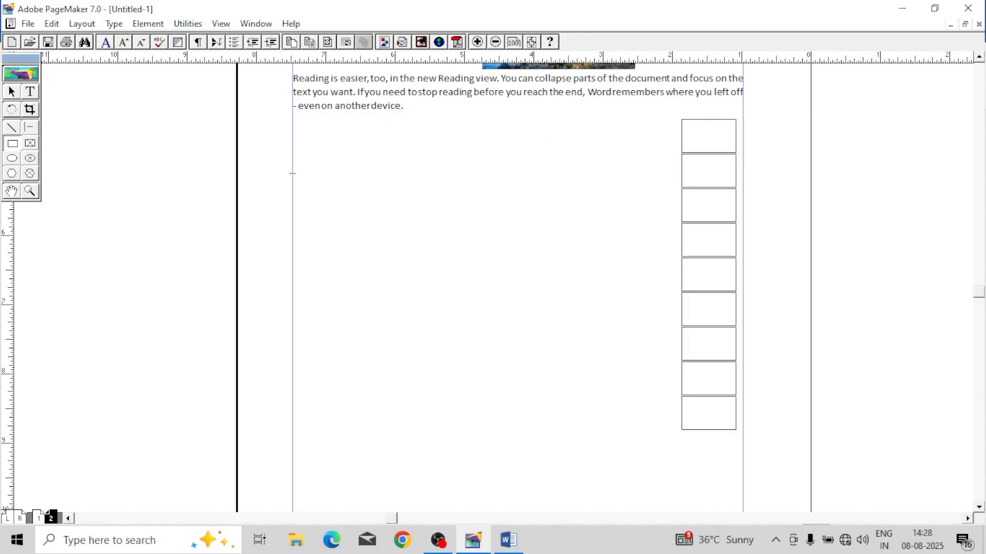
{"action": "left_click_drag", "start_coordinate": [342, 158], "coordinate": [578, 285]}
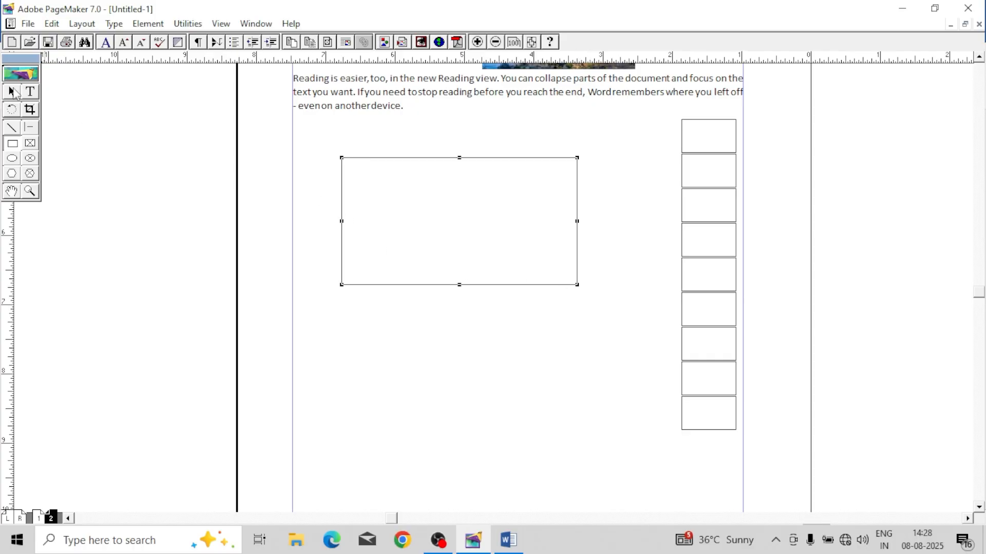
{"action": "left_click", "coordinate": [12, 92]}
{"action": "mouse_move", "coordinate": [436, 158]}
{"action": "left_mouse_down"}
{"action": "mouse_move", "coordinate": [440, 179]}
{"action": "mouse_move", "coordinate": [438, 166]}
{"action": "left_mouse_up"}
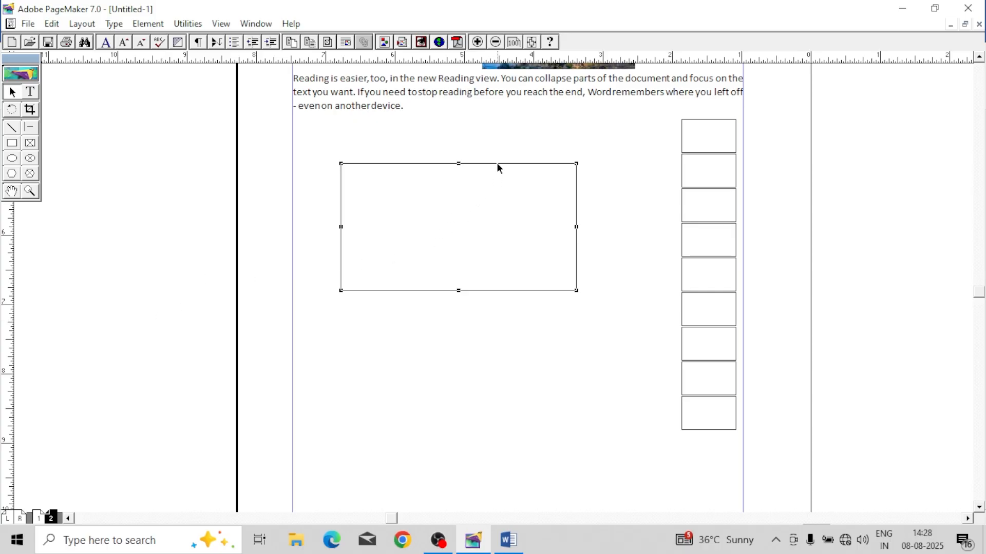
{"action": "left_click_drag", "start_coordinate": [497, 163], "coordinate": [500, 165]}
{"action": "left_click", "coordinate": [147, 24]}
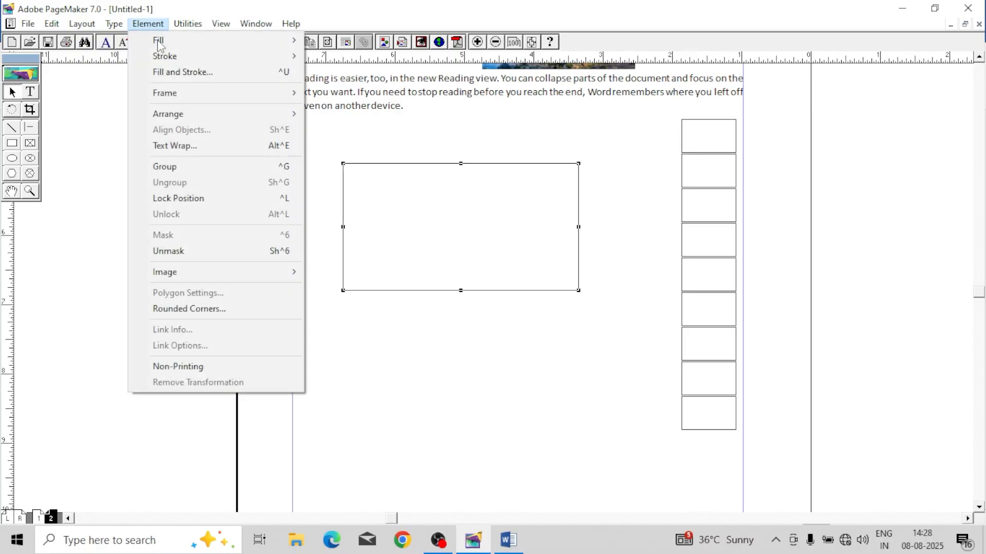
{"action": "left_click", "coordinate": [211, 198]}
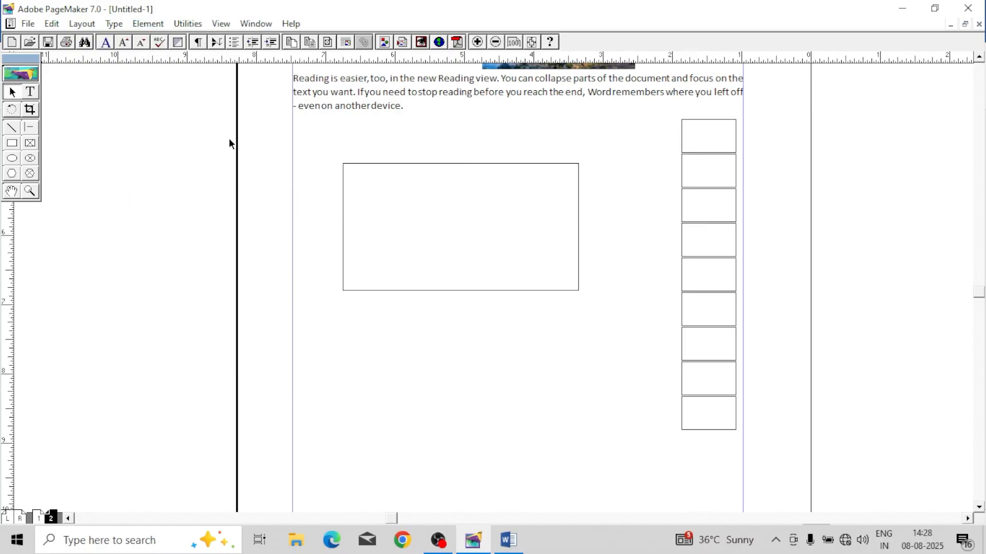
Step: Add the text "CFsFSA" on the pasteboard and move it into the upper-left corner of the locked large rectangle
{"action": "left_click", "coordinate": [30, 92]}
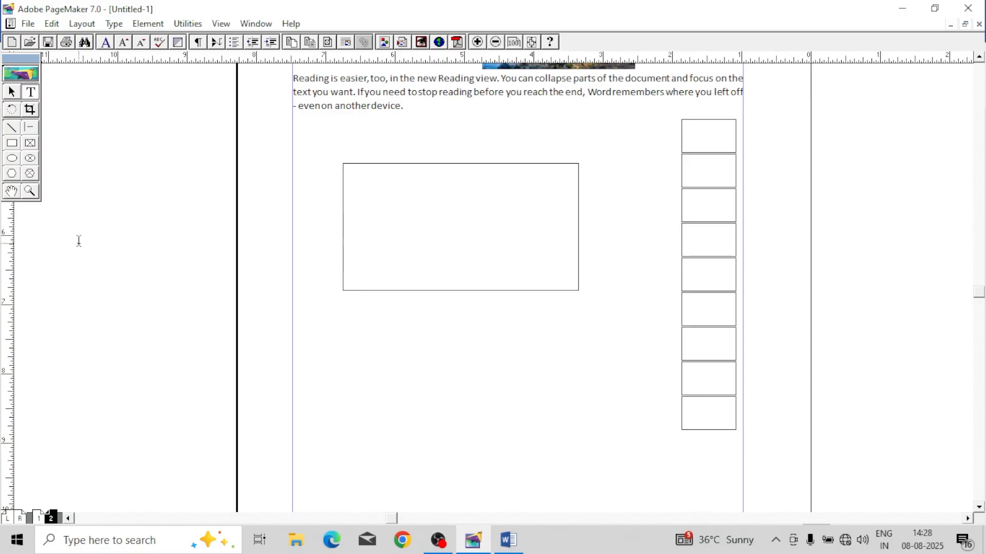
{"action": "left_click", "coordinate": [78, 241]}
{"action": "type", "text": "CFsFSA"}
{"action": "left_click", "coordinate": [19, 93]}
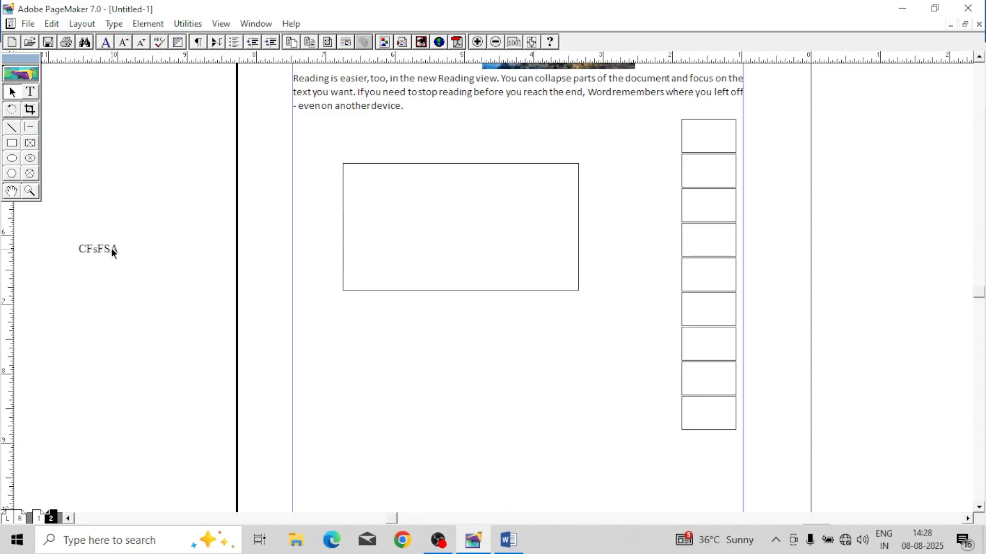
{"action": "left_click", "coordinate": [113, 253]}
{"action": "left_click", "coordinate": [188, 260]}
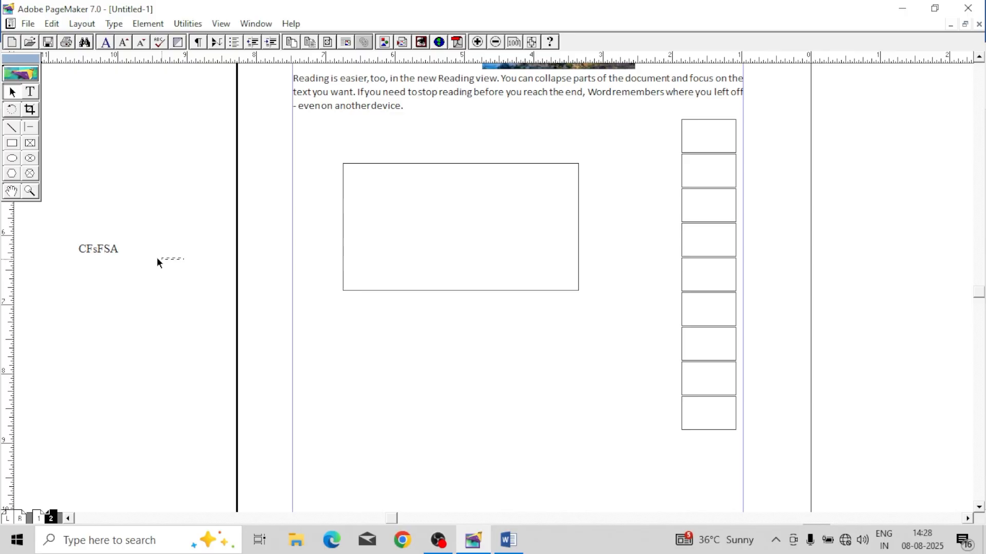
{"action": "left_click", "coordinate": [110, 252]}
{"action": "left_click_drag", "start_coordinate": [175, 261], "coordinate": [389, 183]}
{"action": "left_click", "coordinate": [449, 287]}
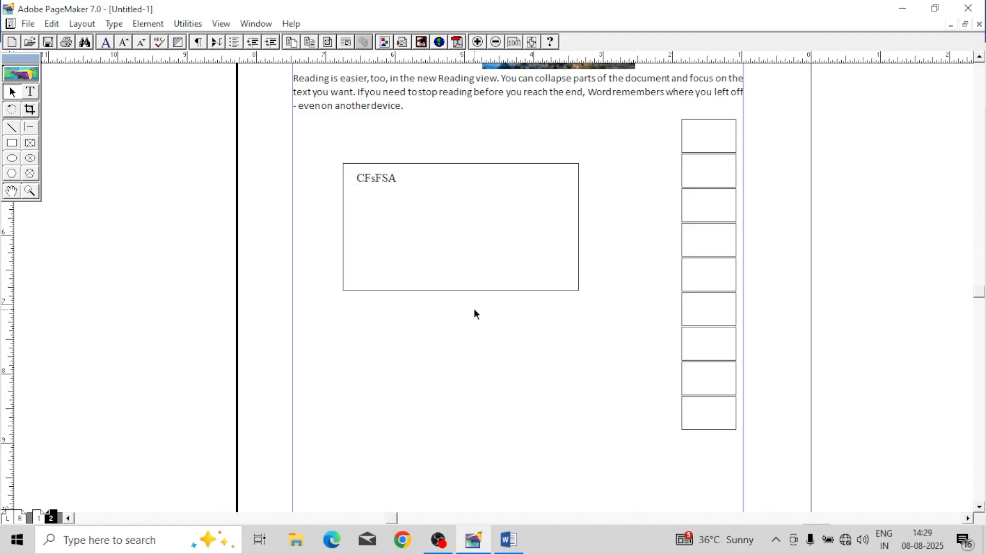
Step: Unlock the large rectangle around the "CFsFSA" text and move it up by about 0.3 in
{"action": "left_click", "coordinate": [498, 164]}
{"action": "left_click", "coordinate": [149, 24]}
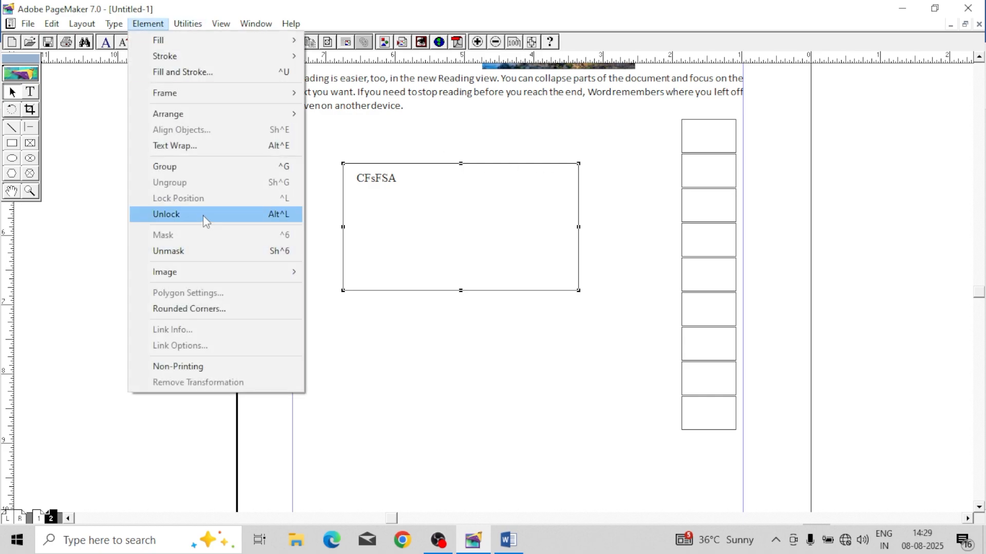
{"action": "left_click", "coordinate": [202, 215]}
{"action": "left_click_drag", "start_coordinate": [477, 165], "coordinate": [473, 144]}
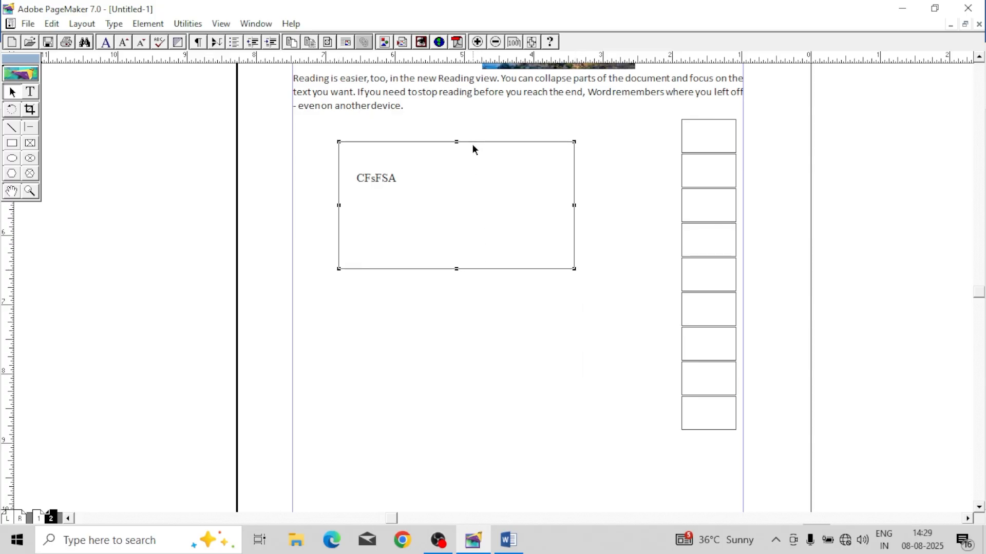
Step: Unlock the grouped column of small rectangles and move it left by about 0.5 in
{"action": "left_click", "coordinate": [707, 192]}
{"action": "left_click", "coordinate": [148, 24]}
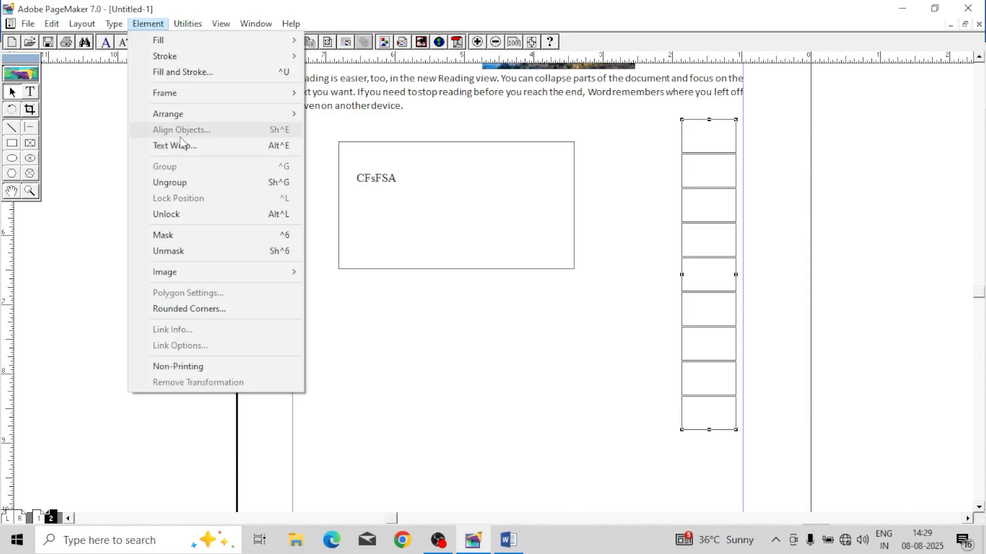
{"action": "left_click", "coordinate": [199, 215]}
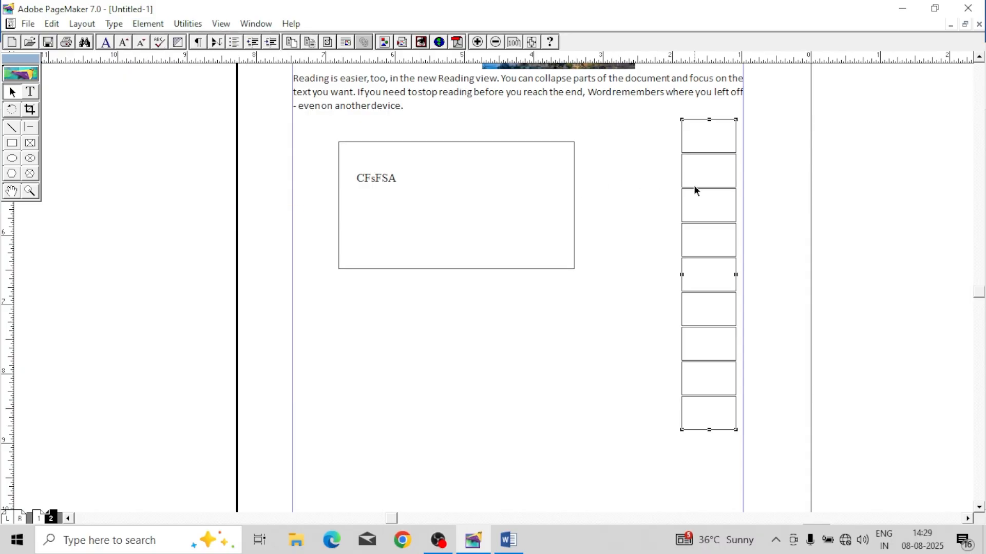
{"action": "left_click_drag", "start_coordinate": [694, 185], "coordinate": [665, 189]}
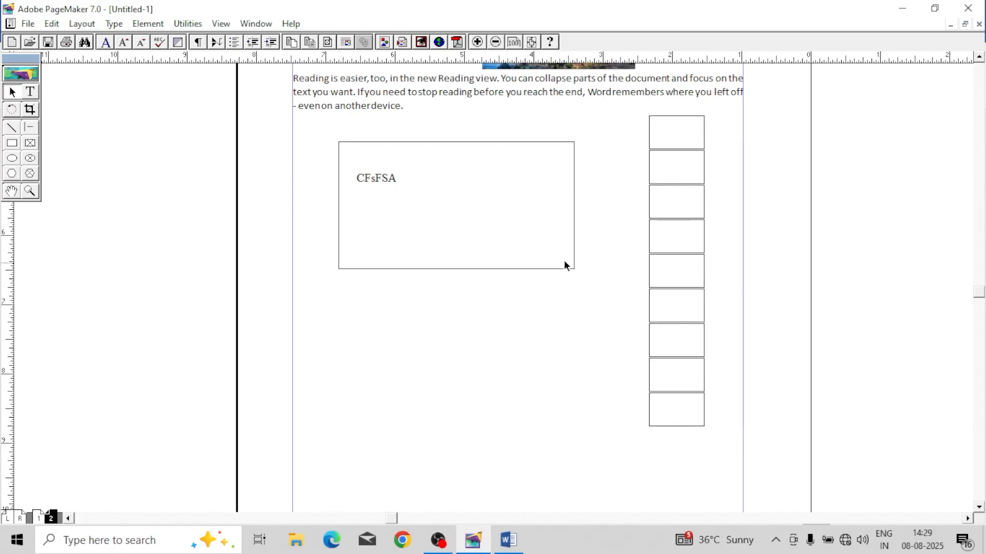
{"action": "left_click", "coordinate": [138, 27]}
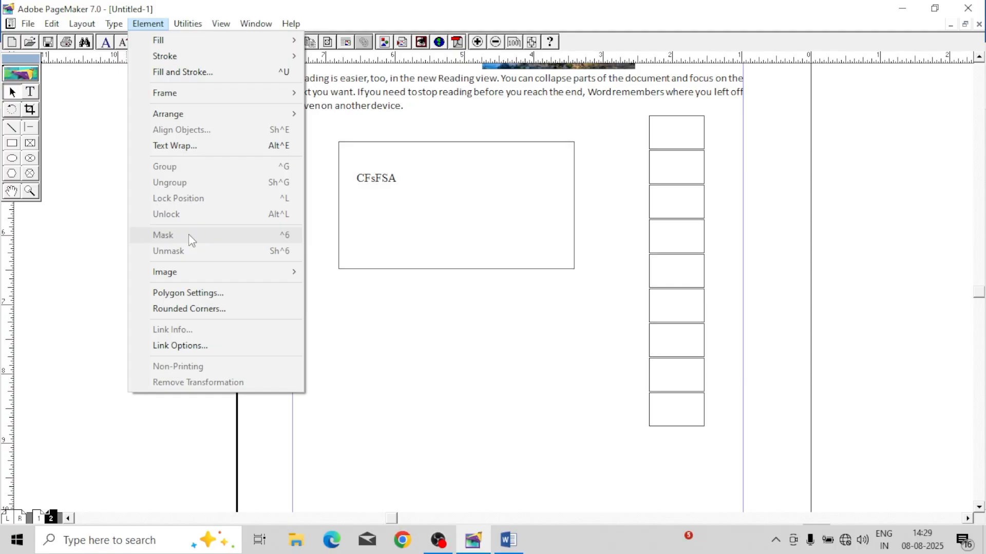
{"action": "left_click", "coordinate": [412, 314]}
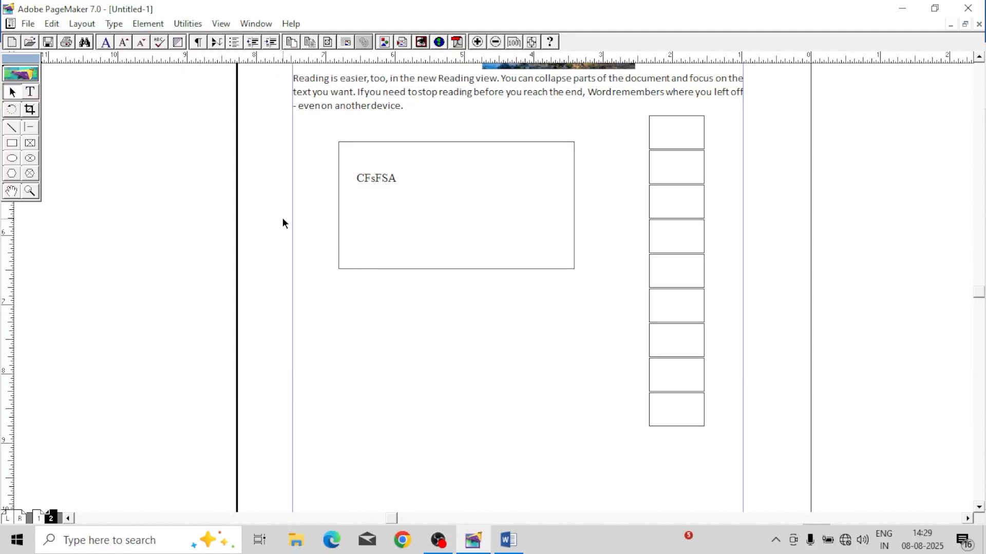
Step: Draw a circle on the pasteboard below the "VSRM COMPUTER CLASSES" text and shrink it to about 1.9 in across
{"action": "left_click_drag", "start_coordinate": [228, 207], "coordinate": [544, 230]}
{"action": "left_click_drag", "start_coordinate": [307, 225], "coordinate": [432, 272]}
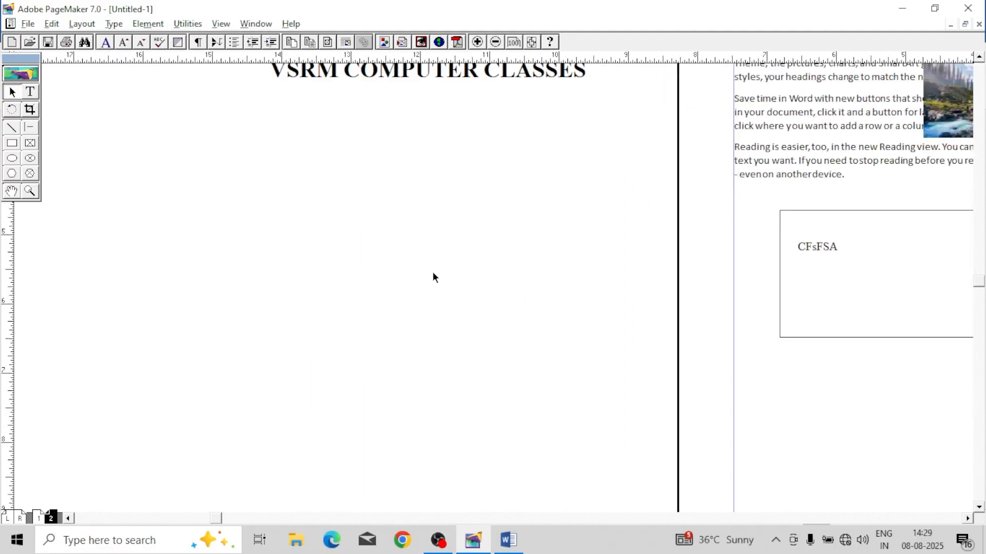
{"action": "left_click", "coordinate": [12, 159]}
{"action": "left_click_drag", "start_coordinate": [346, 167], "coordinate": [510, 332]}
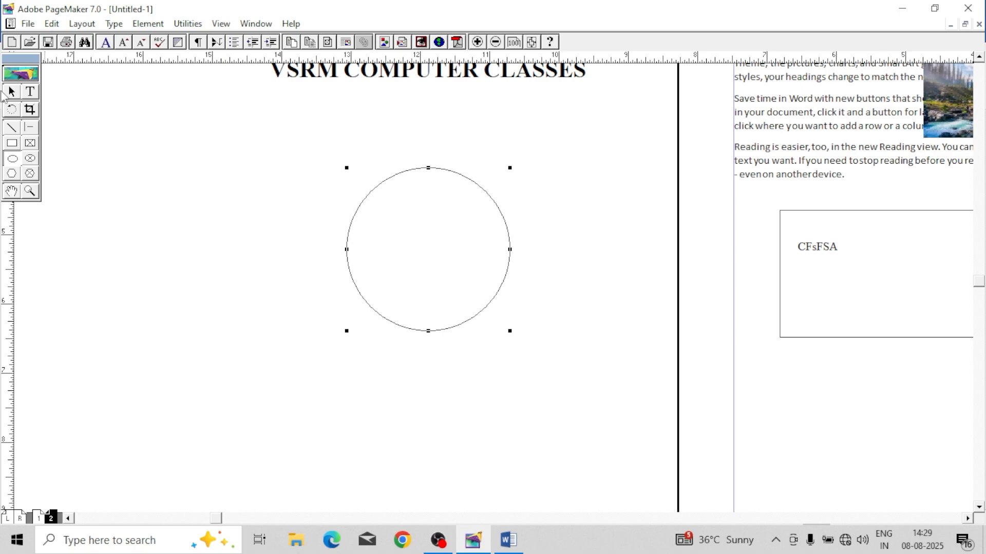
{"action": "left_click", "coordinate": [11, 92]}
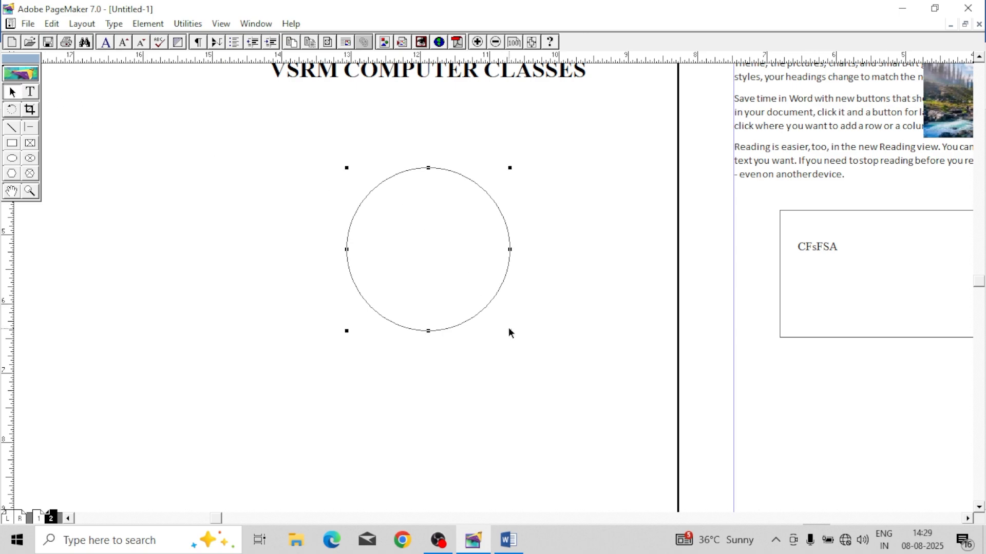
{"action": "left_click_drag", "start_coordinate": [509, 331], "coordinate": [476, 296]}
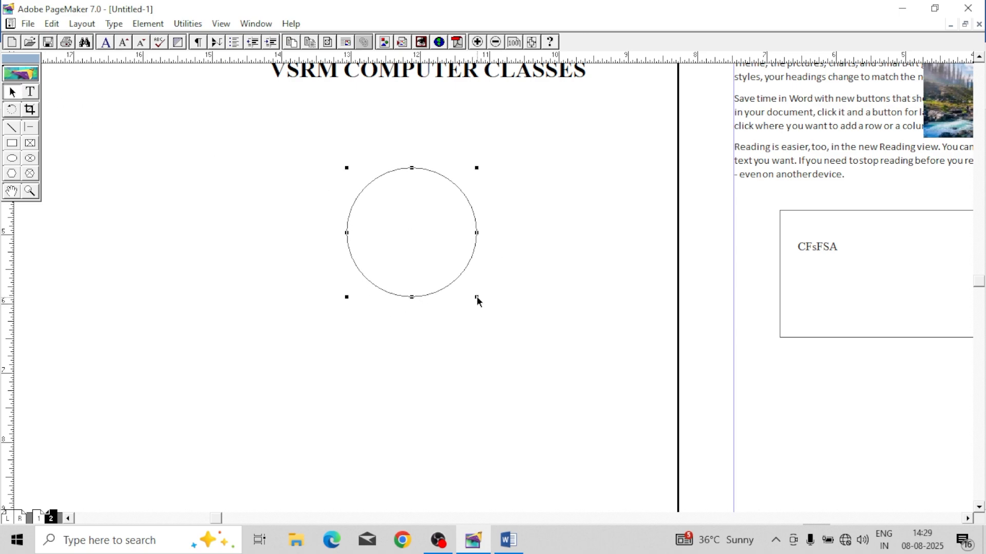
{"action": "left_click", "coordinate": [308, 239]}
Step: Place the "download (1)" picture as a JPEG on the pasteboard, about 2.8 by 2.2 in, overlapping the circle
{"action": "left_click", "coordinate": [28, 24]}
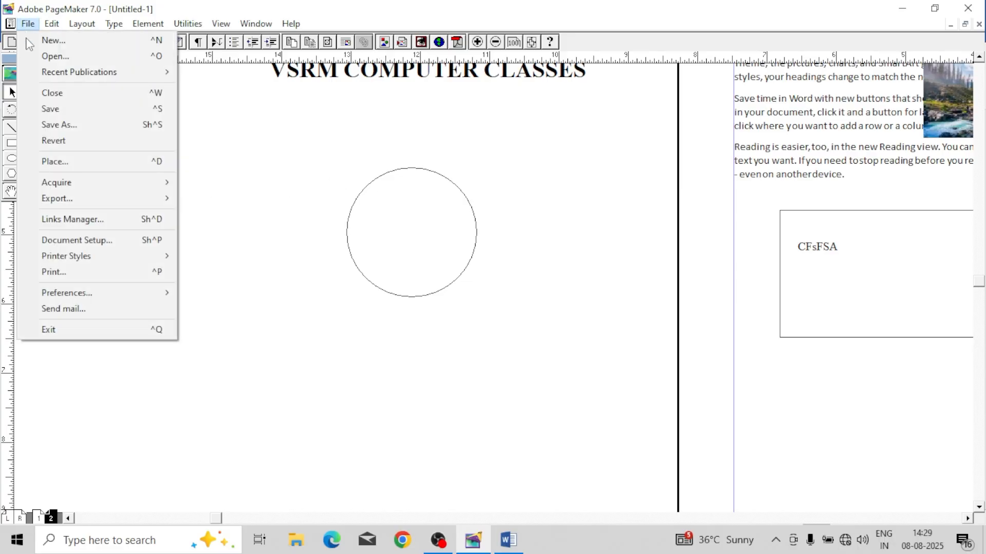
{"action": "left_click", "coordinate": [70, 168]}
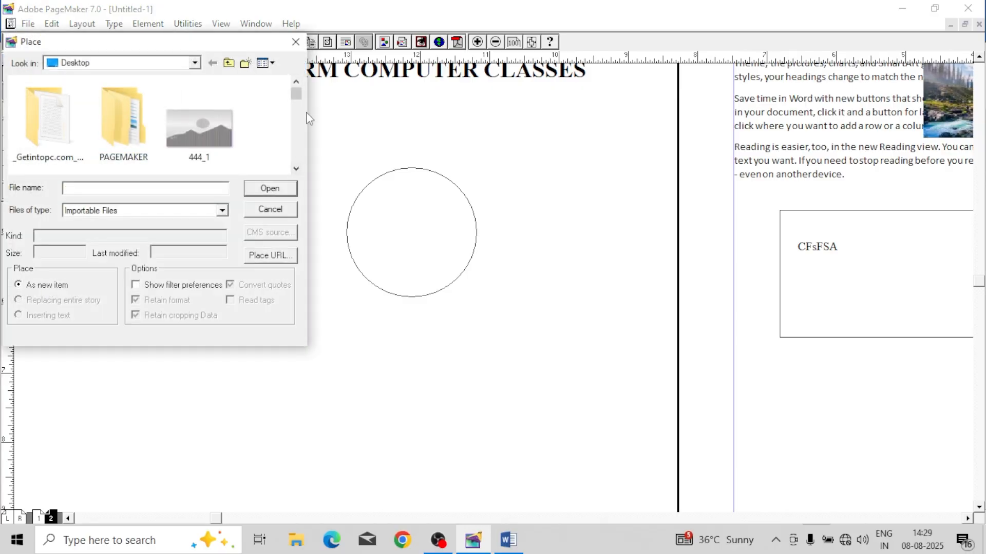
{"action": "mouse_move", "coordinate": [297, 94]}
{"action": "left_mouse_down"}
{"action": "mouse_move", "coordinate": [295, 123]}
{"action": "mouse_move", "coordinate": [294, 110]}
{"action": "left_mouse_up"}
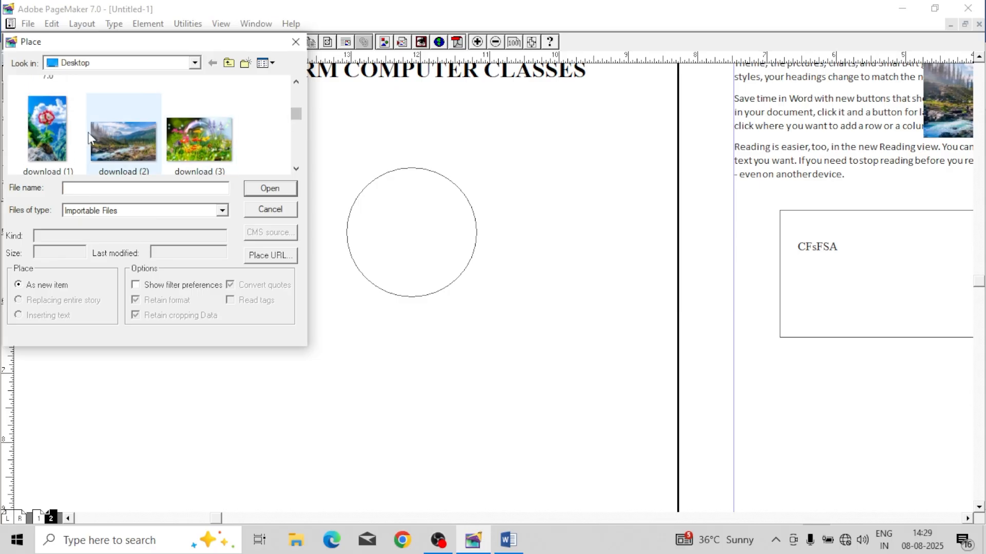
{"action": "left_click", "coordinate": [51, 128]}
{"action": "left_click", "coordinate": [270, 189]}
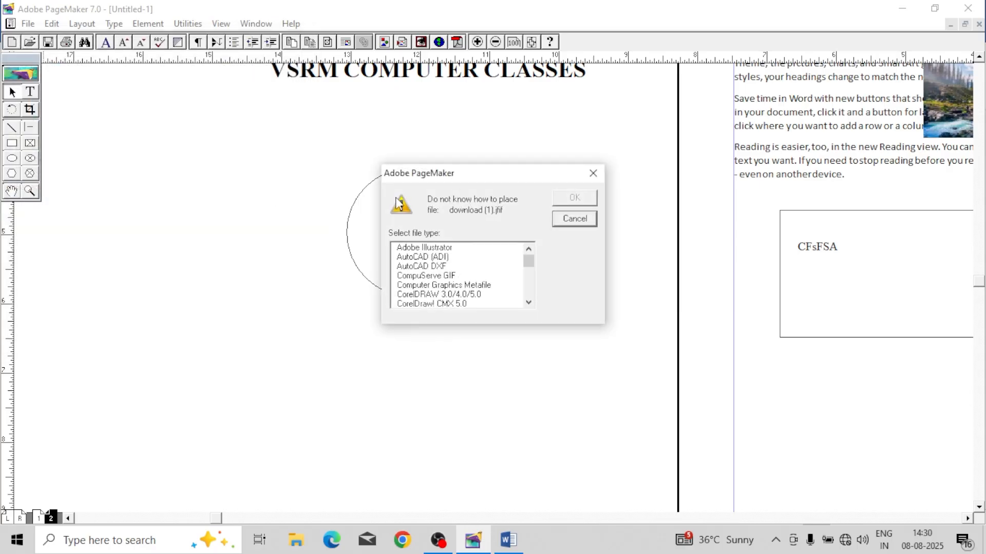
{"action": "mouse_move", "coordinate": [528, 261]}
{"action": "left_mouse_down"}
{"action": "mouse_move", "coordinate": [531, 281]}
{"action": "mouse_move", "coordinate": [528, 262]}
{"action": "left_mouse_up"}
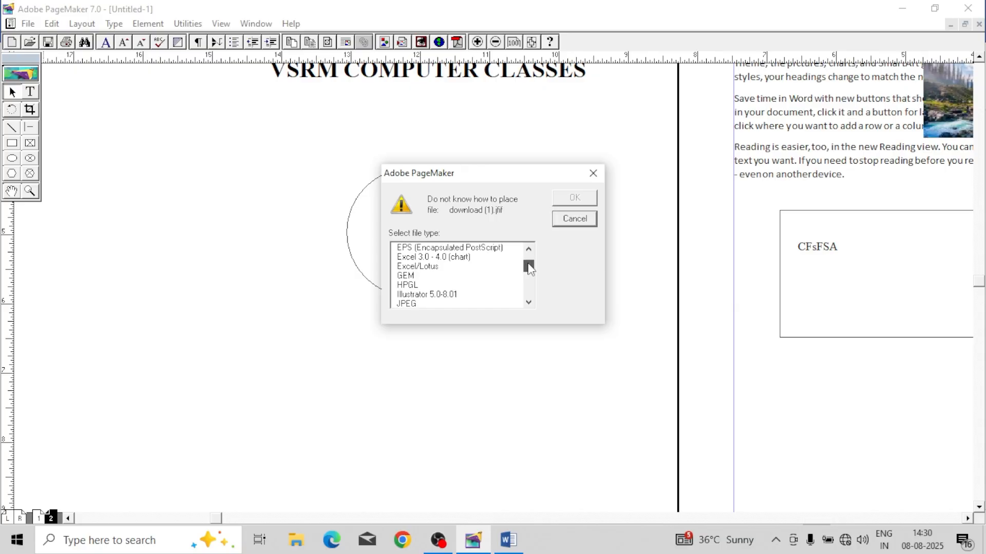
{"action": "left_click", "coordinate": [431, 304]}
{"action": "left_click", "coordinate": [574, 200]}
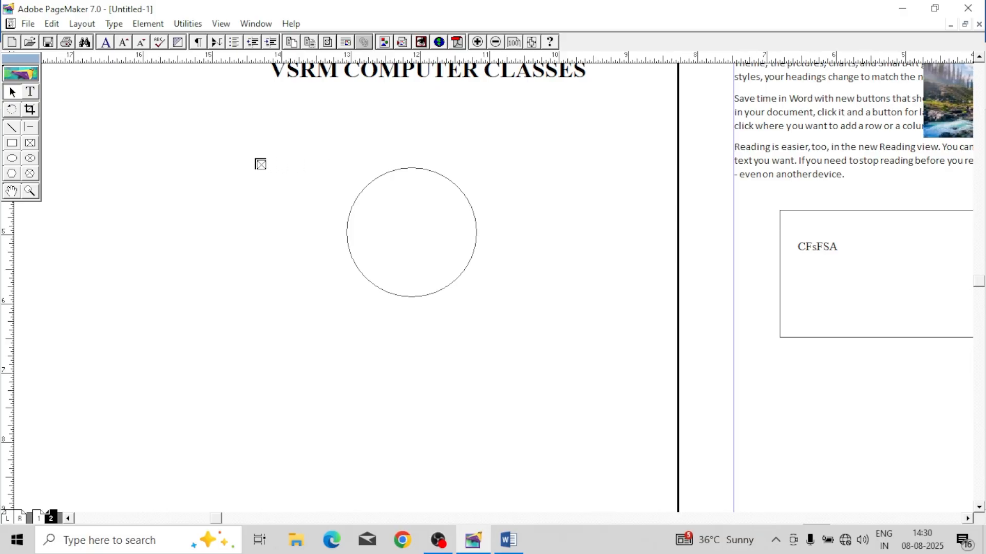
{"action": "left_click_drag", "start_coordinate": [244, 156], "coordinate": [440, 307]}
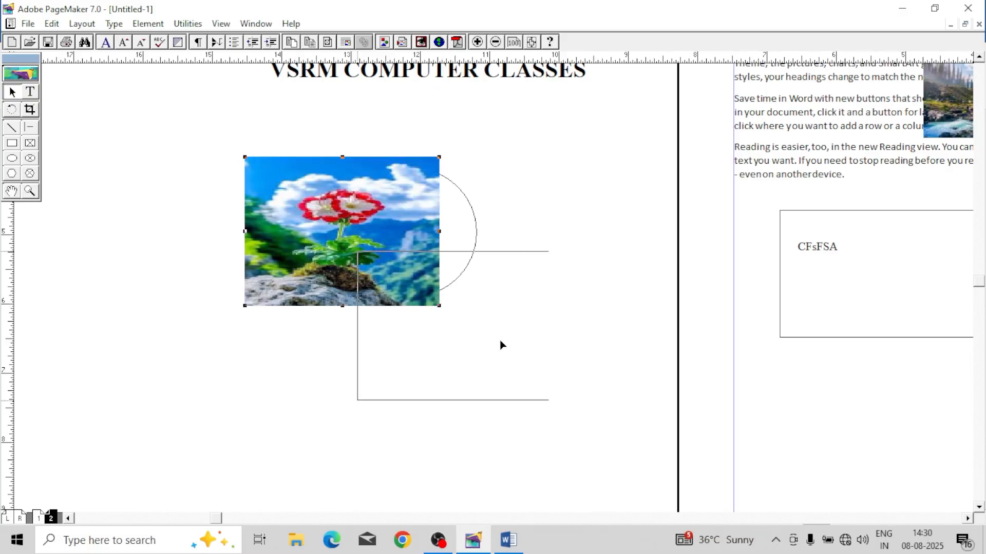
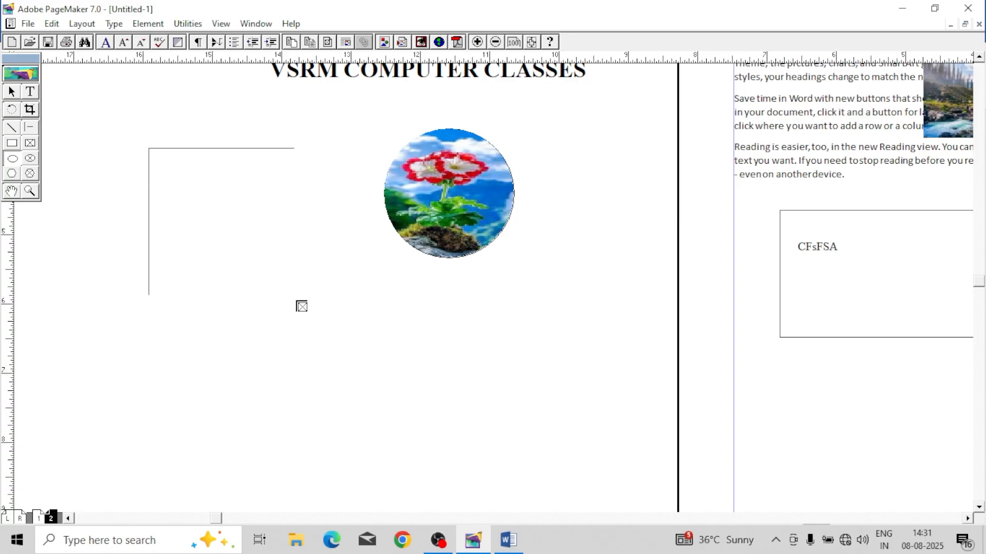
Step: Draw an ellipse about 1.5 by 1.4 in over the lower poppy in the poppy picture
{"action": "left_click", "coordinate": [16, 161]}
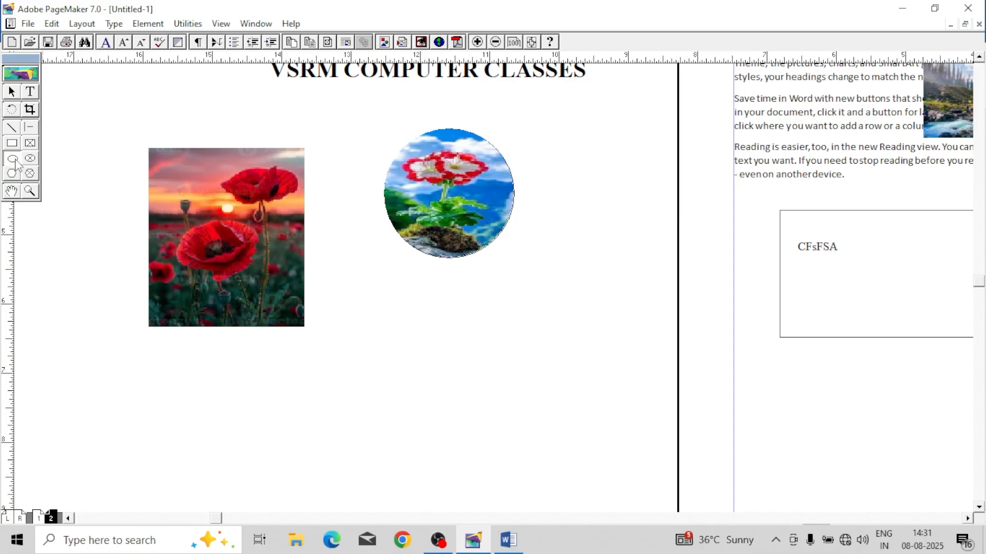
{"action": "left_click_drag", "start_coordinate": [164, 209], "coordinate": [268, 305]}
{"action": "left_click", "coordinate": [331, 300]}
Step: Mask the poppy picture with the ellipse drawn over it
{"action": "left_click", "coordinate": [11, 91]}
{"action": "left_click_drag", "start_coordinate": [93, 96], "coordinate": [324, 368]}
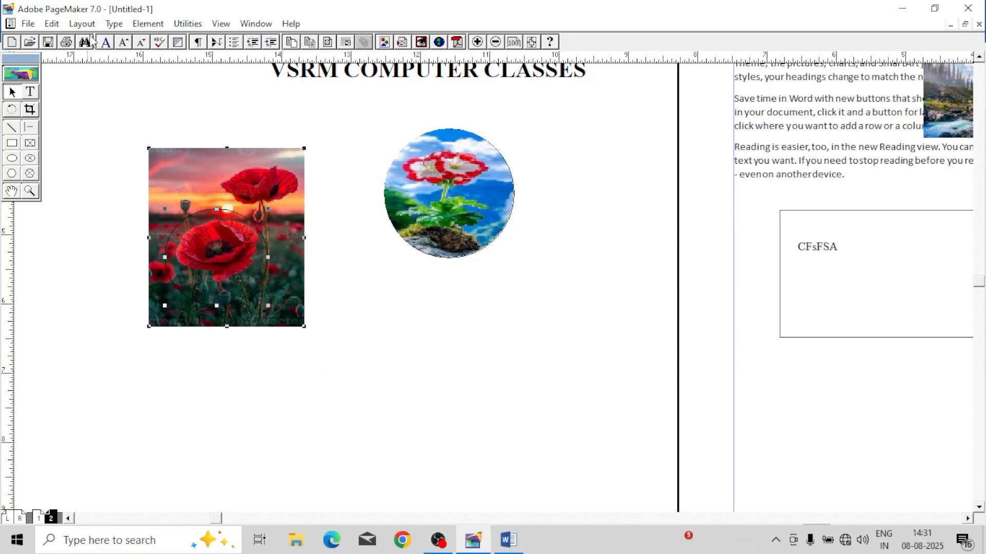
{"action": "left_click", "coordinate": [148, 23]}
{"action": "left_click", "coordinate": [202, 236]}
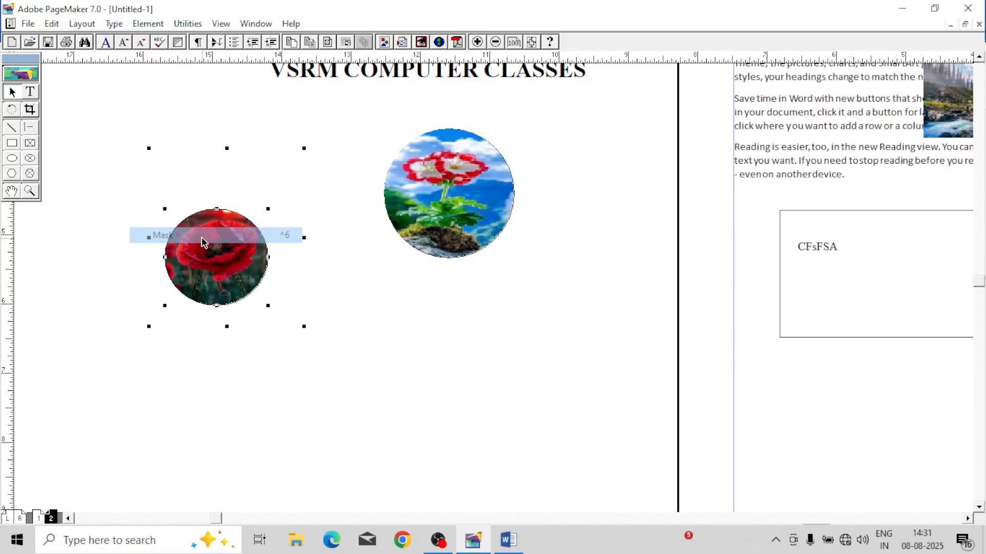
{"action": "left_click", "coordinate": [365, 304]}
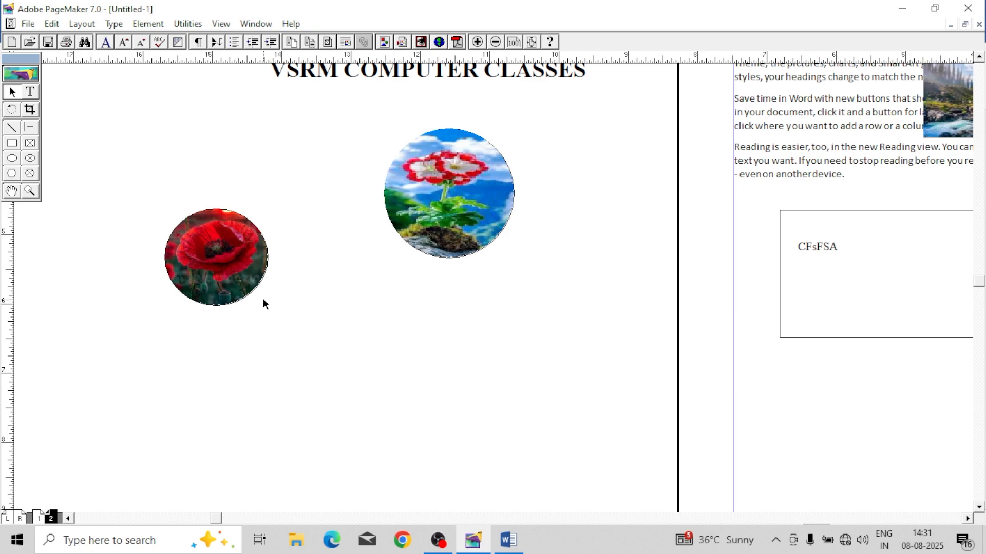
Step: Reposition the poppy picture inside its ellipse mask so the lower poppy is centred in it
{"action": "left_click_drag", "start_coordinate": [249, 264], "coordinate": [269, 341]}
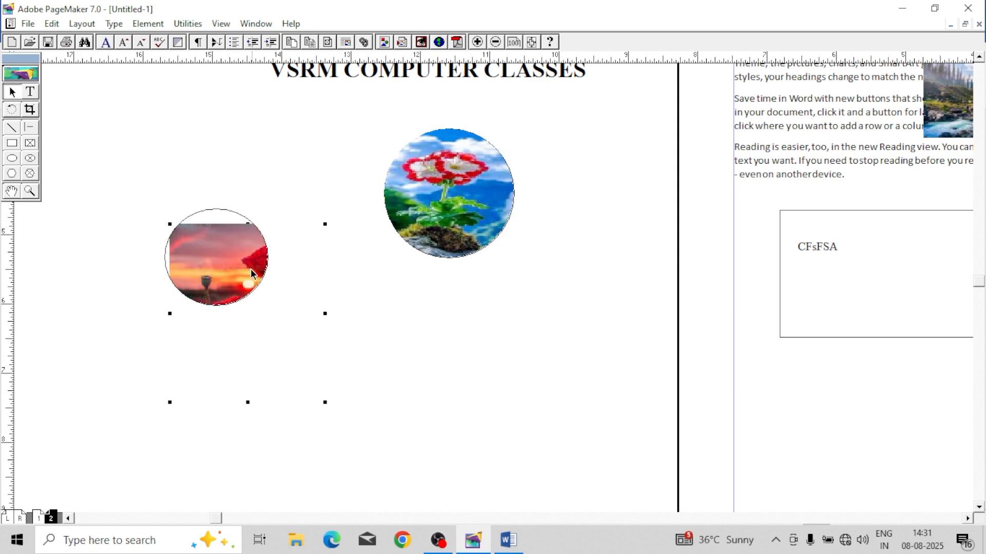
{"action": "left_click_drag", "start_coordinate": [251, 269], "coordinate": [220, 218]}
{"action": "mouse_move", "coordinate": [221, 257]}
{"action": "left_mouse_down"}
{"action": "mouse_move", "coordinate": [220, 245]}
{"action": "mouse_move", "coordinate": [237, 257]}
{"action": "left_mouse_up"}
{"action": "left_click", "coordinate": [455, 352]}
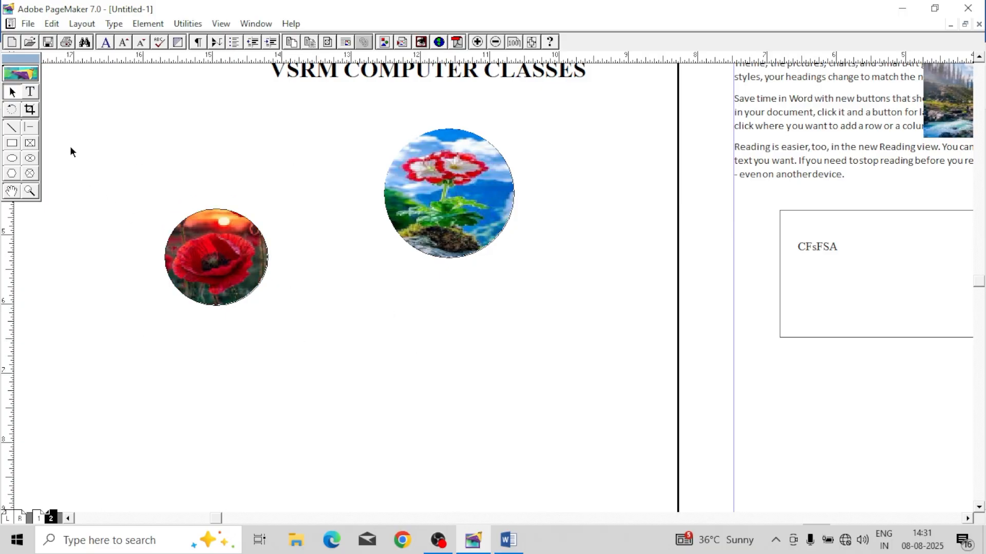
Step: Group the masked poppy picture with its ellipse and move the group onto the page text above the "CFsFSA" rectangle
{"action": "left_click_drag", "start_coordinate": [187, 293], "coordinate": [364, 482]}
{"action": "left_click", "coordinate": [140, 26]}
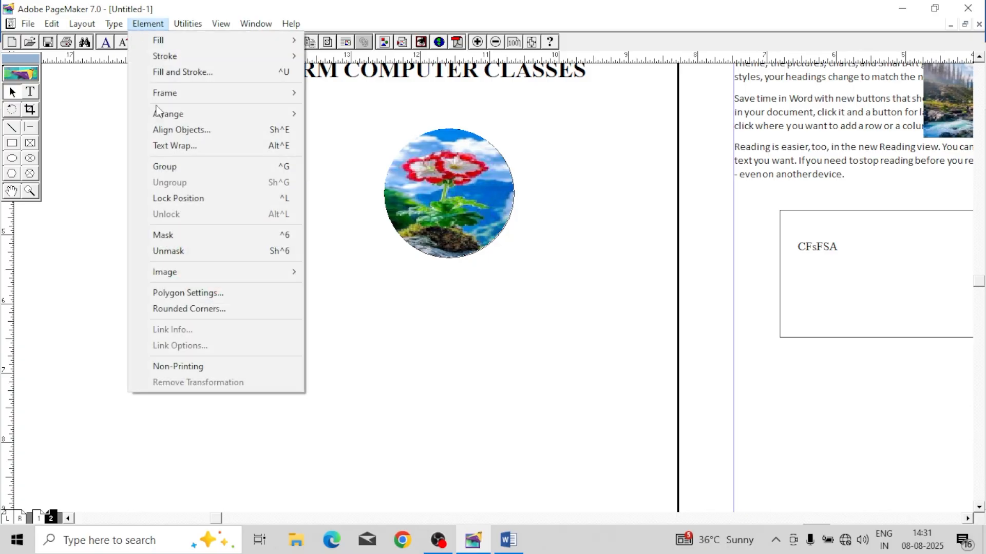
{"action": "left_click", "coordinate": [185, 167]}
{"action": "left_click_drag", "start_coordinate": [495, 250], "coordinate": [831, 156]}
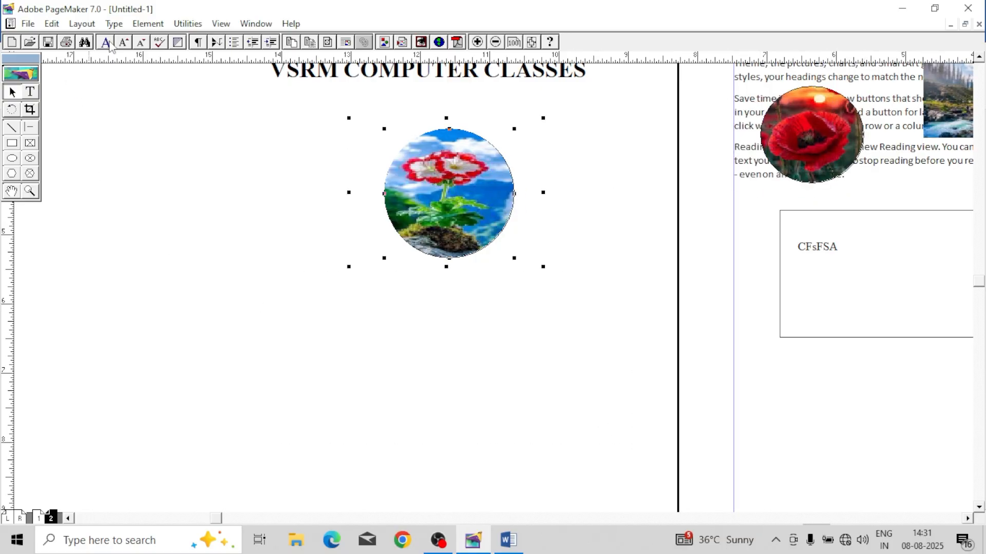
Step: Group the masked red-and-white flower picture with its circle and move the group over the first paragraphs of the page text
{"action": "left_click", "coordinate": [148, 26]}
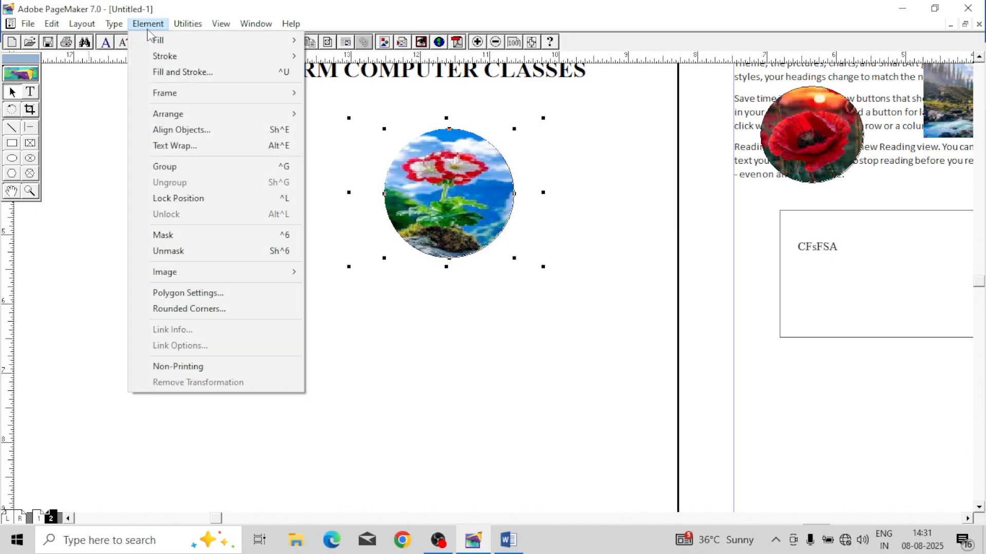
{"action": "left_click", "coordinate": [179, 167]}
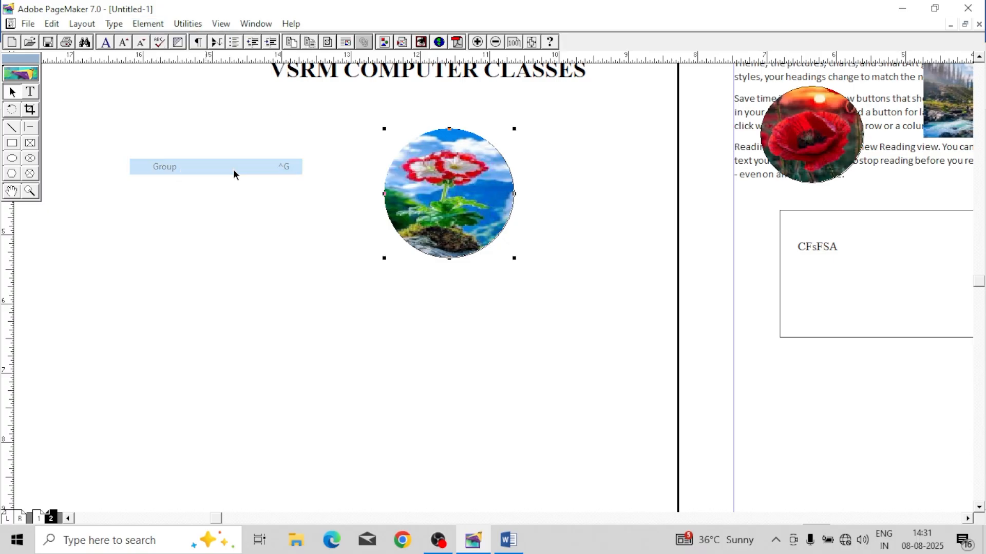
{"action": "left_click_drag", "start_coordinate": [423, 184], "coordinate": [772, 132]}
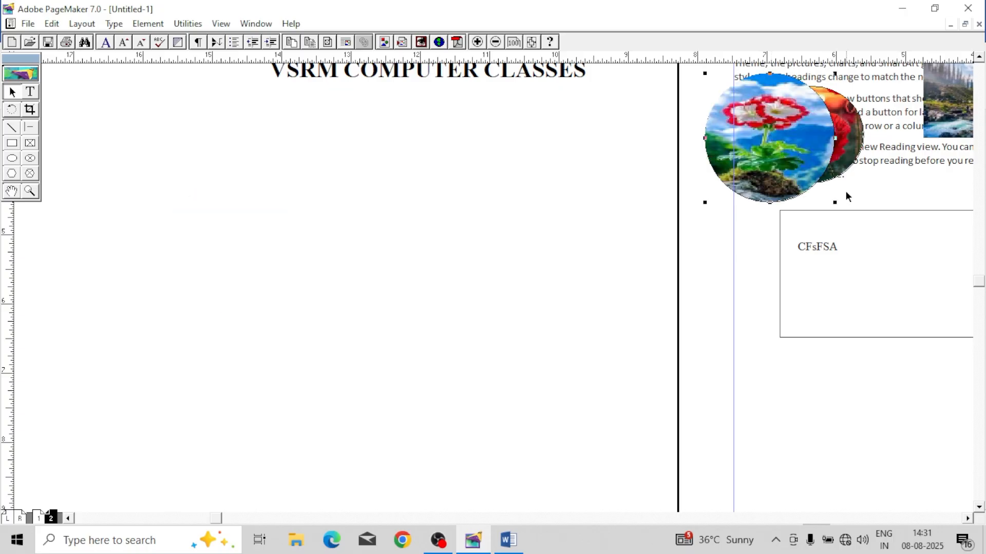
{"action": "left_click_drag", "start_coordinate": [752, 184], "coordinate": [439, 372]}
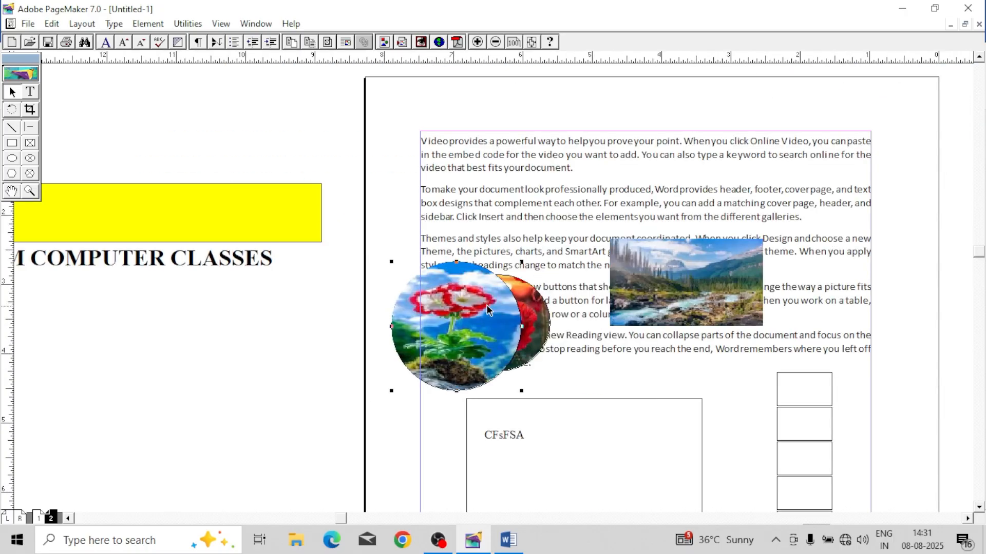
{"action": "left_click_drag", "start_coordinate": [487, 308], "coordinate": [554, 181]}
Step: Move the poppy group off the page onto the pasteboard below "VSRM COMPUTER CLASSES" and ungroup it
{"action": "left_click_drag", "start_coordinate": [497, 314], "coordinate": [279, 369]}
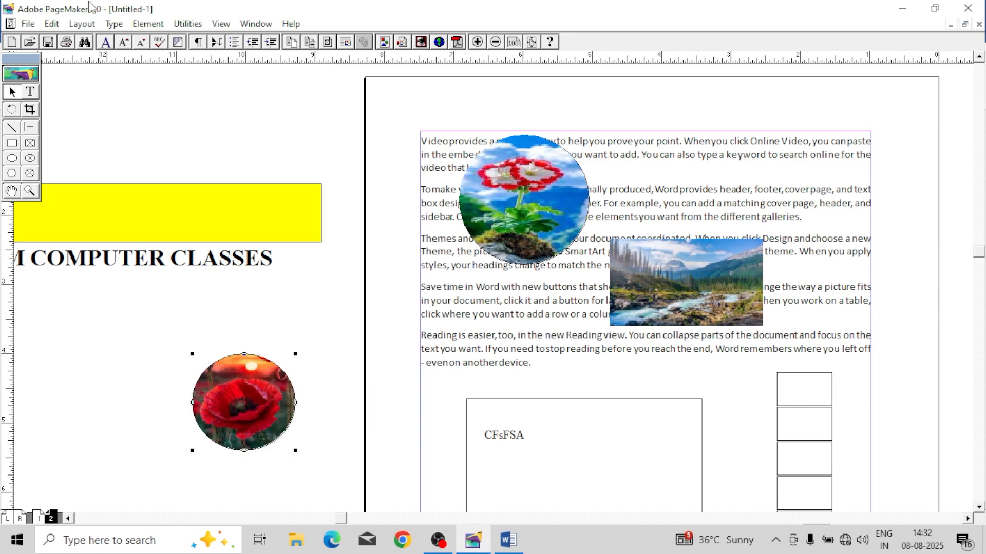
{"action": "left_click", "coordinate": [147, 24]}
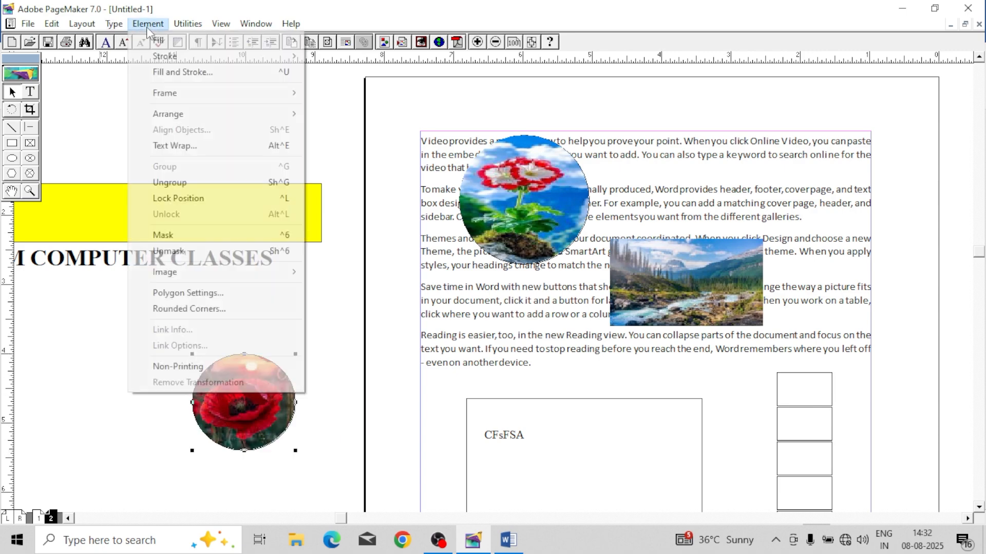
{"action": "left_click", "coordinate": [185, 183]}
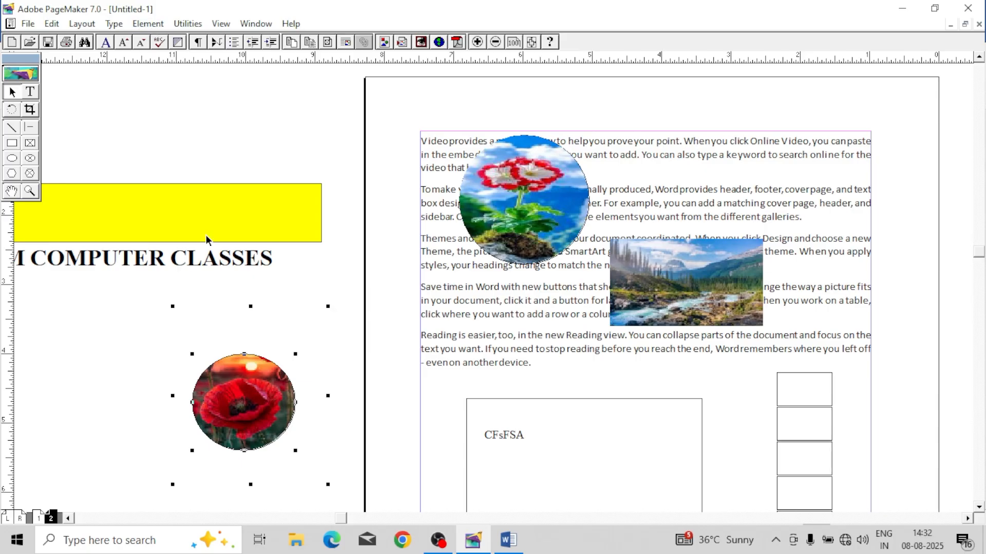
Step: Unmask the poppy picture and separate it from its ellipse, placing them side by side on the pasteboard
{"action": "left_click", "coordinate": [148, 24]}
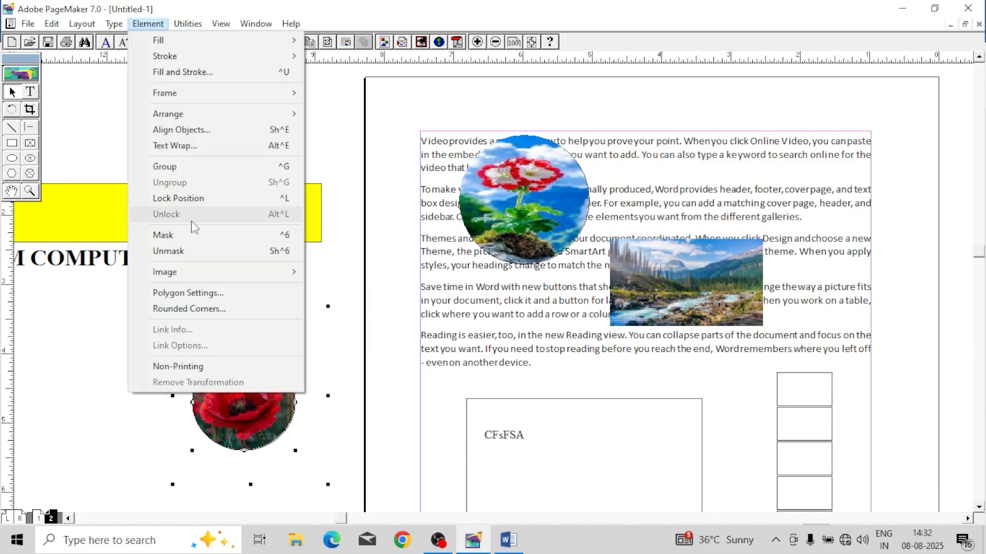
{"action": "left_click", "coordinate": [194, 250]}
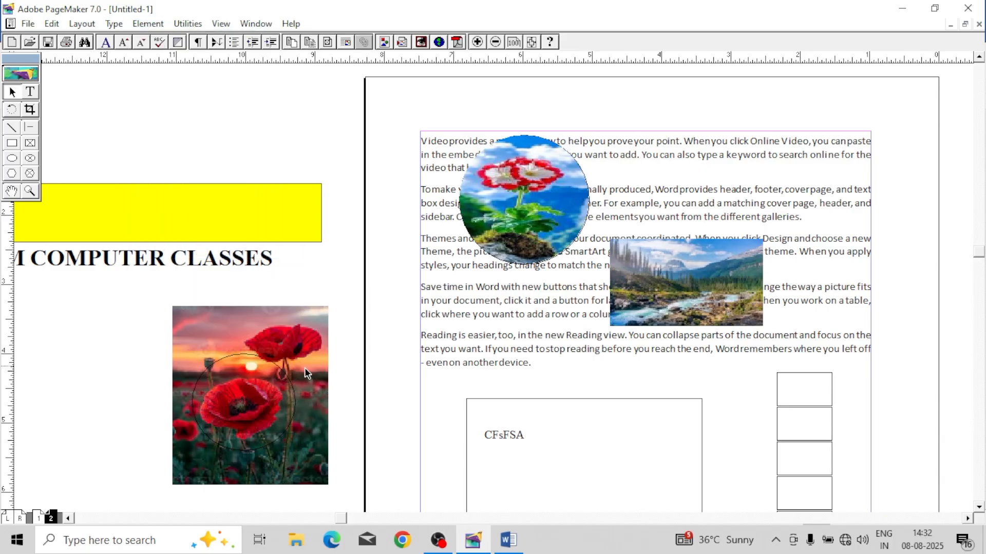
{"action": "left_click_drag", "start_coordinate": [279, 367], "coordinate": [136, 370]}
{"action": "left_click_drag", "start_coordinate": [237, 348], "coordinate": [331, 293]}
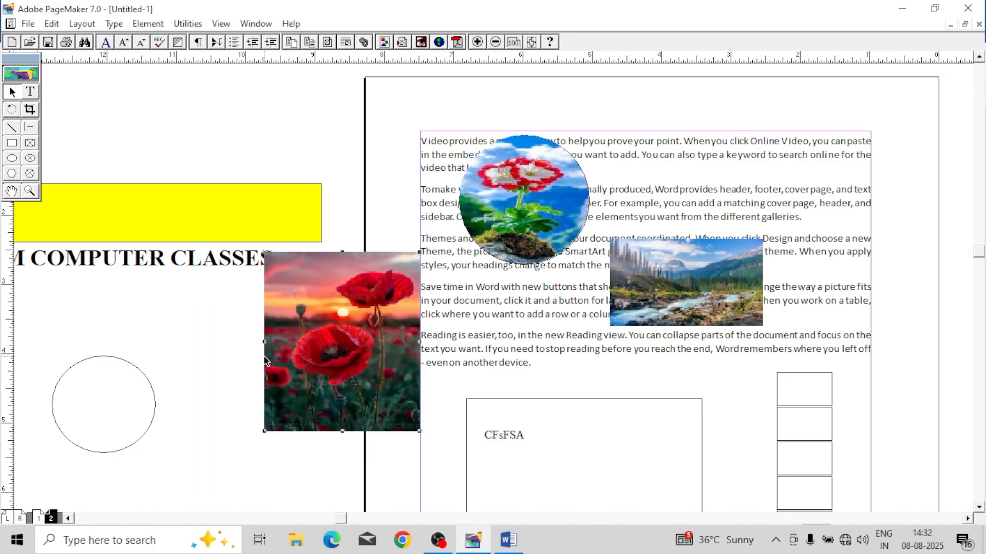
{"action": "left_click_drag", "start_coordinate": [264, 360], "coordinate": [204, 397]}
{"action": "left_click_drag", "start_coordinate": [141, 372], "coordinate": [115, 327]}
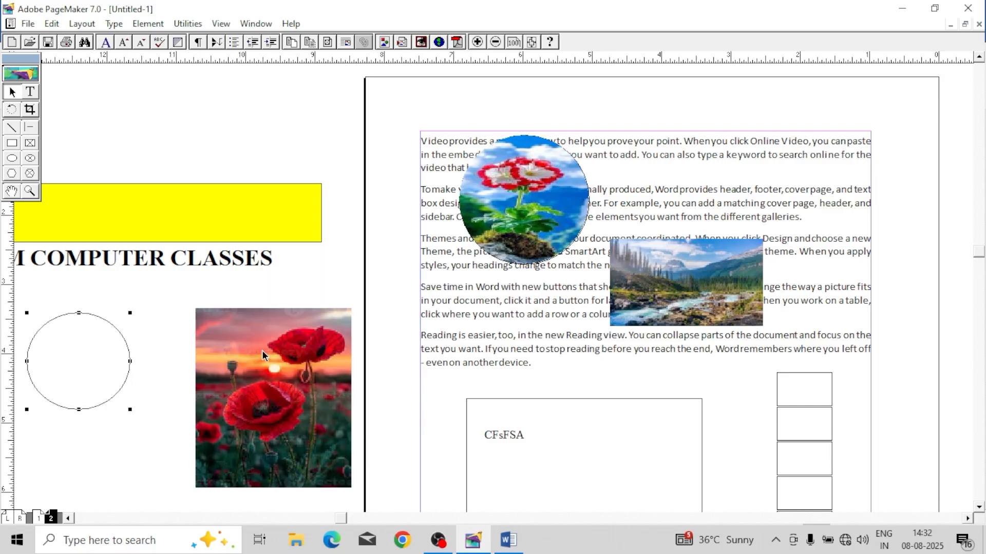
{"action": "mouse_move", "coordinate": [294, 356]}
{"action": "left_mouse_down"}
{"action": "mouse_move", "coordinate": [238, 355]}
{"action": "mouse_move", "coordinate": [282, 362]}
{"action": "left_mouse_up"}
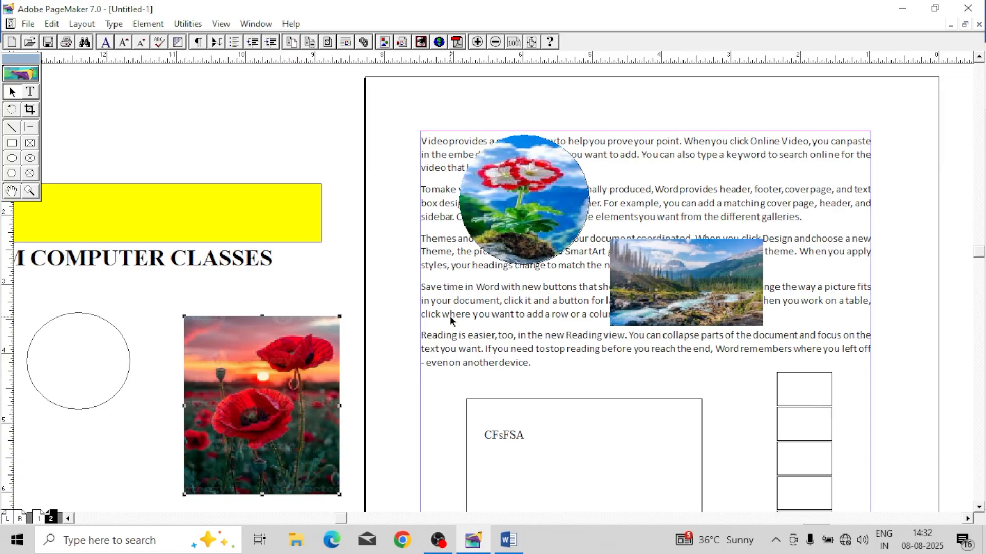
{"action": "left_click", "coordinate": [149, 25]}
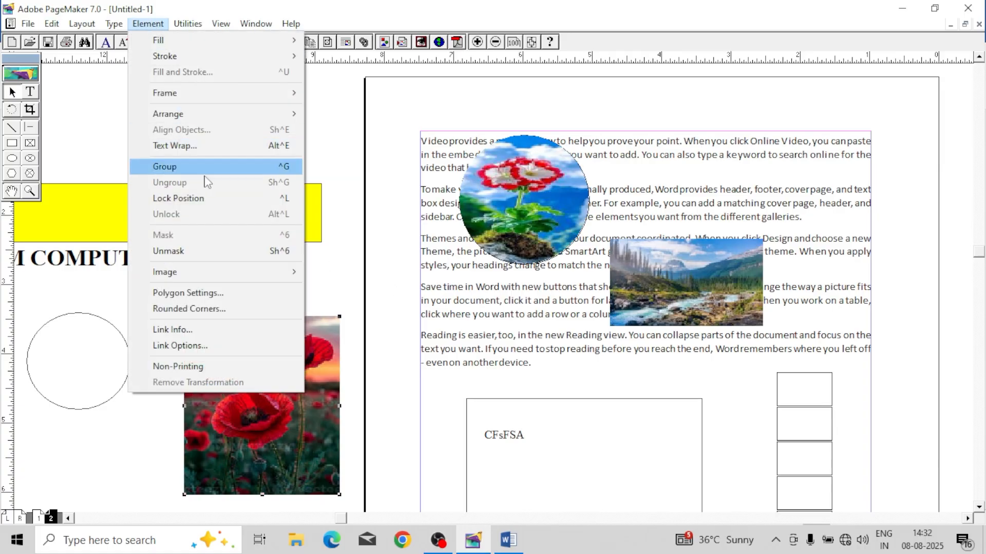
{"action": "mouse_move", "coordinate": [207, 274]}
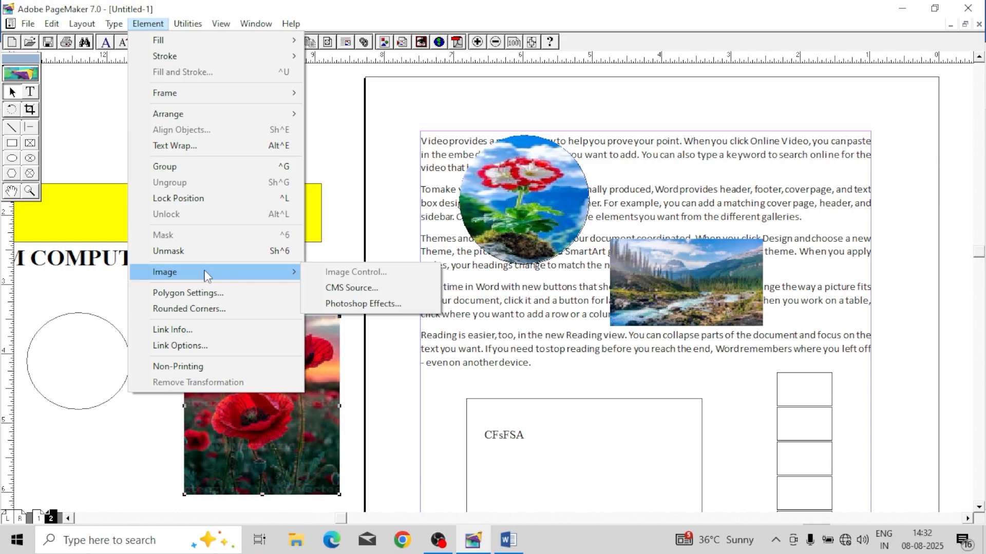
{"action": "left_click", "coordinate": [395, 409]}
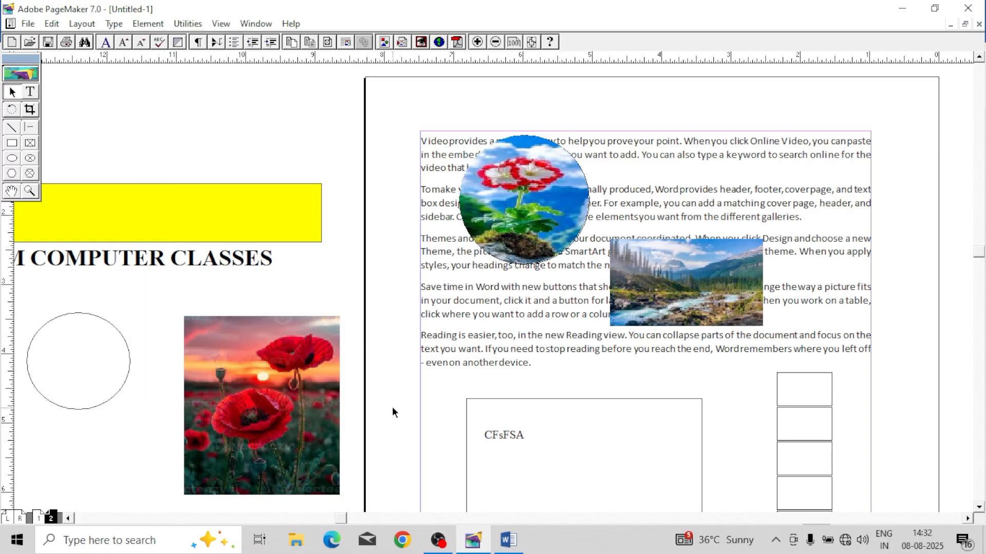
Step: Switch to the desktop and open the "download" poppy picture in Paint
{"action": "left_click", "coordinate": [502, 541]}
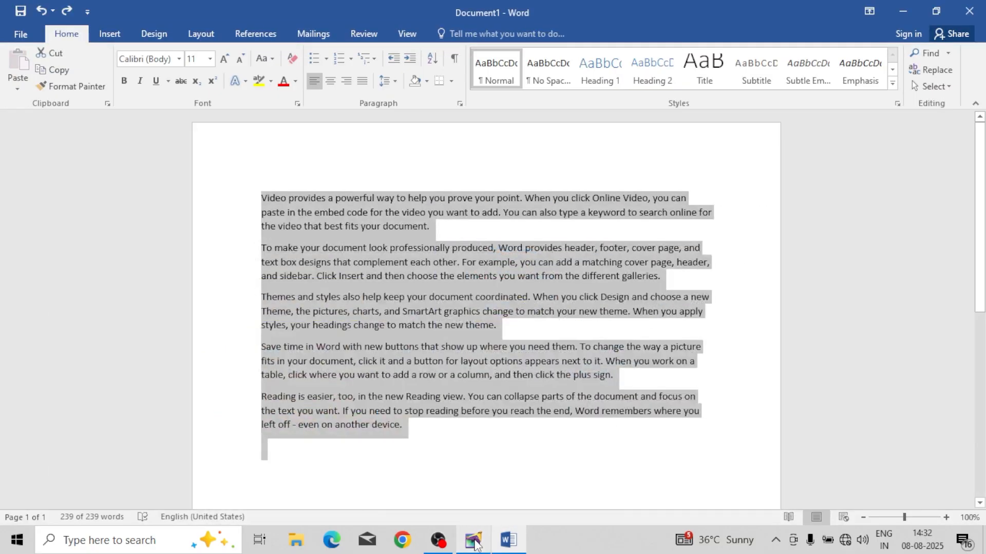
{"action": "left_click", "coordinate": [501, 542]}
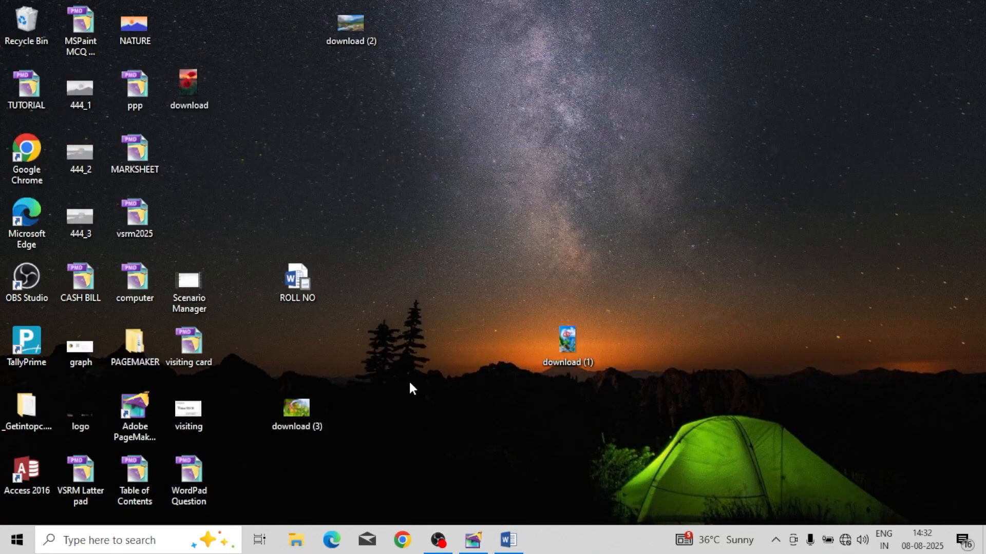
{"action": "double_click", "coordinate": [192, 83]}
{"action": "right_click", "coordinate": [192, 83]}
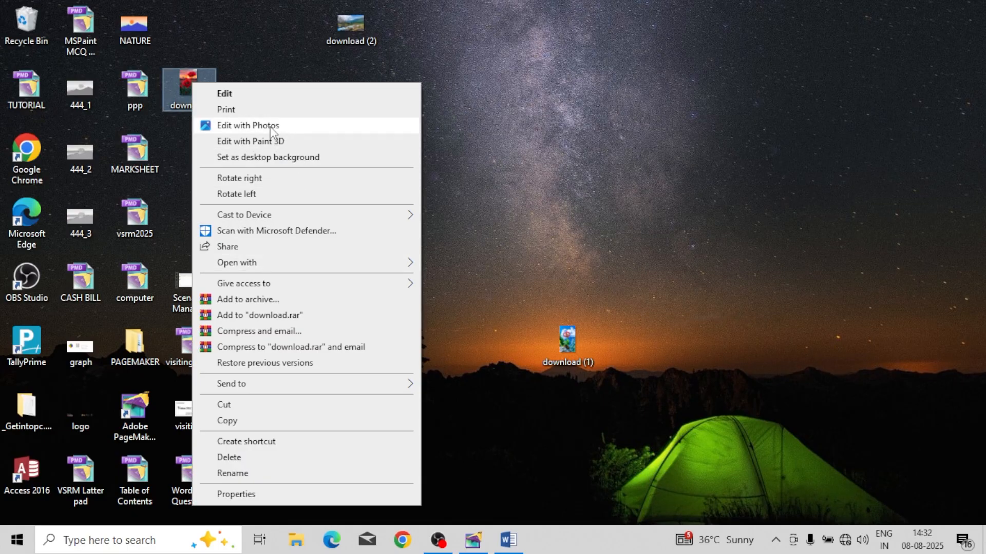
{"action": "mouse_move", "coordinate": [288, 267]}
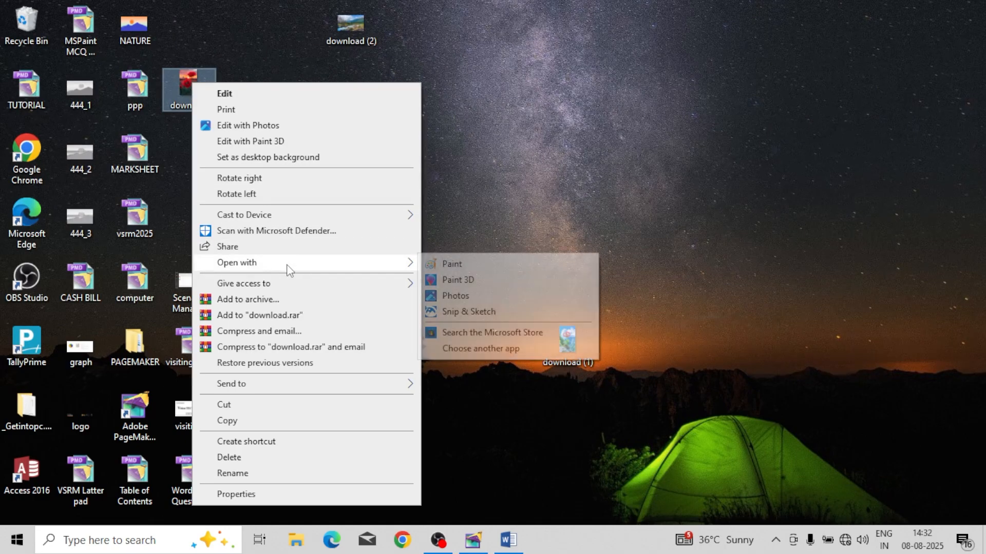
{"action": "left_click", "coordinate": [469, 264]}
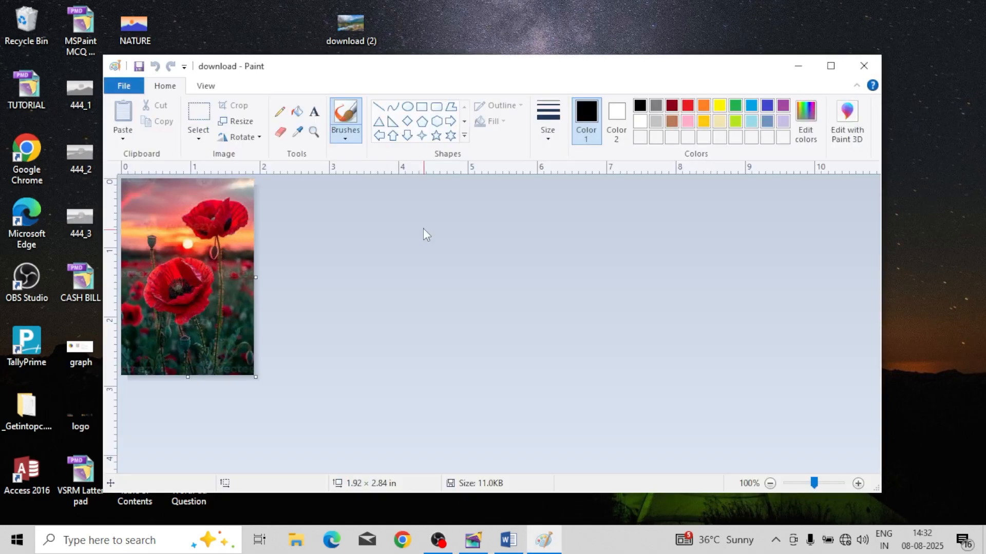
Step: Save a copy of the poppy picture on the Desktop as a TIFF file named ROSE and close Paint
{"action": "left_click", "coordinate": [123, 86]}
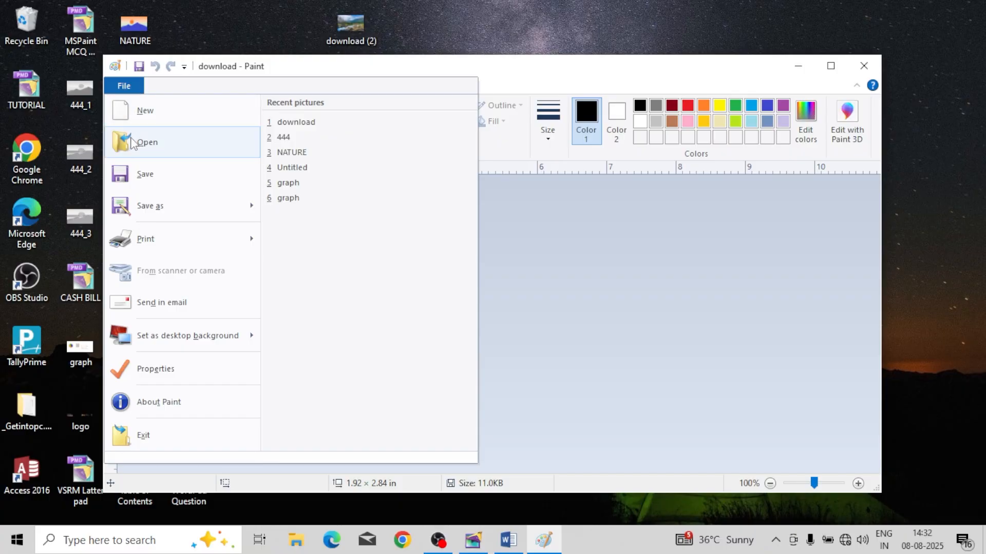
{"action": "left_click", "coordinate": [154, 205]}
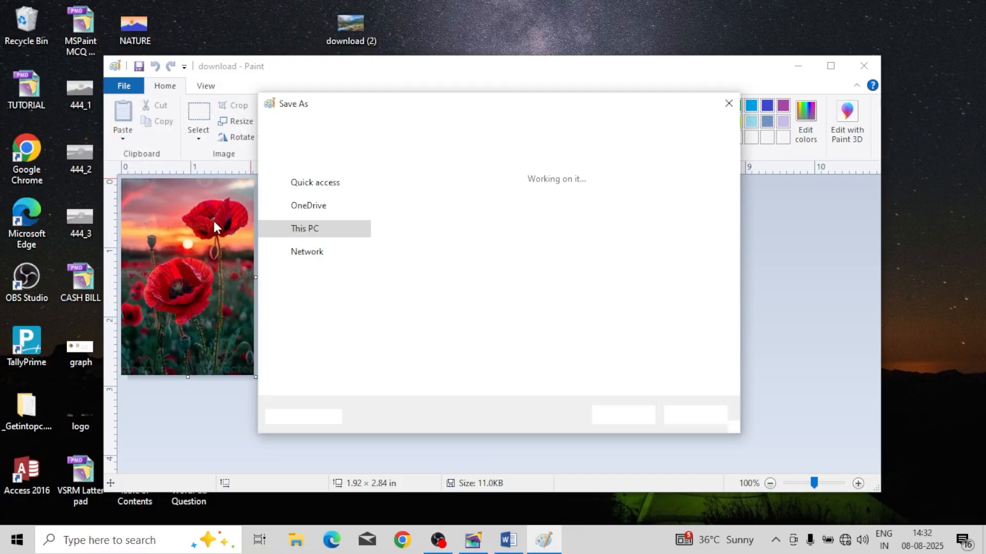
{"action": "left_click", "coordinate": [421, 383]}
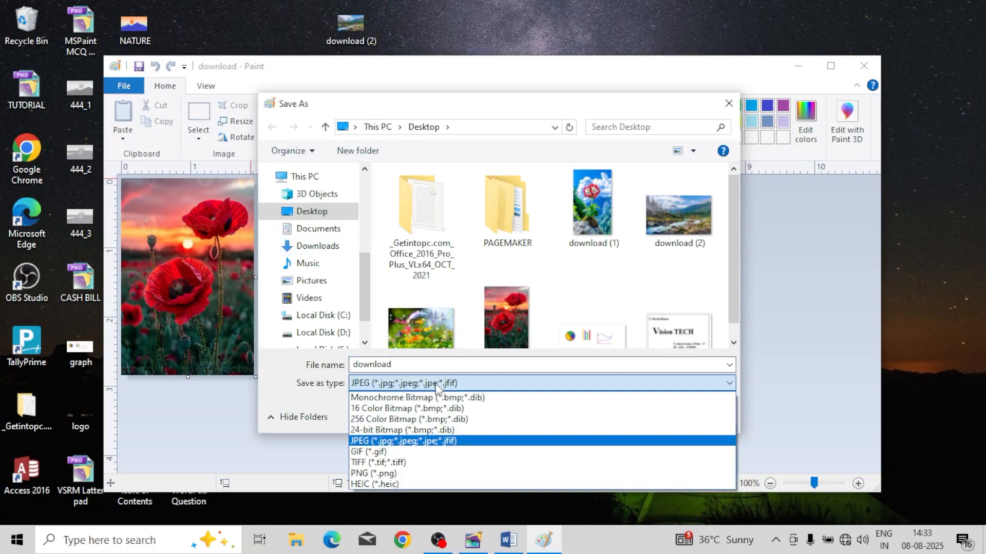
{"action": "left_click", "coordinate": [391, 463]}
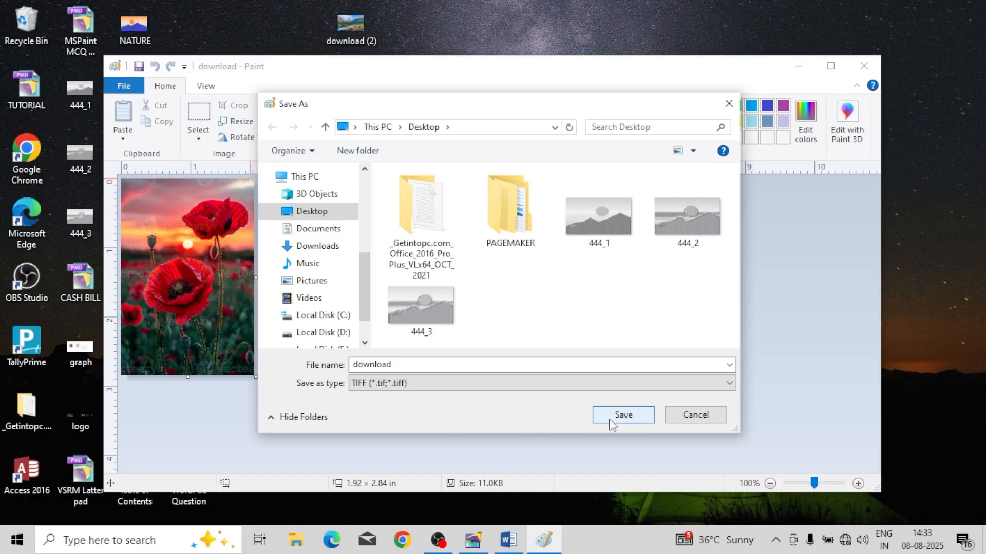
{"action": "double_click", "coordinate": [461, 365]}
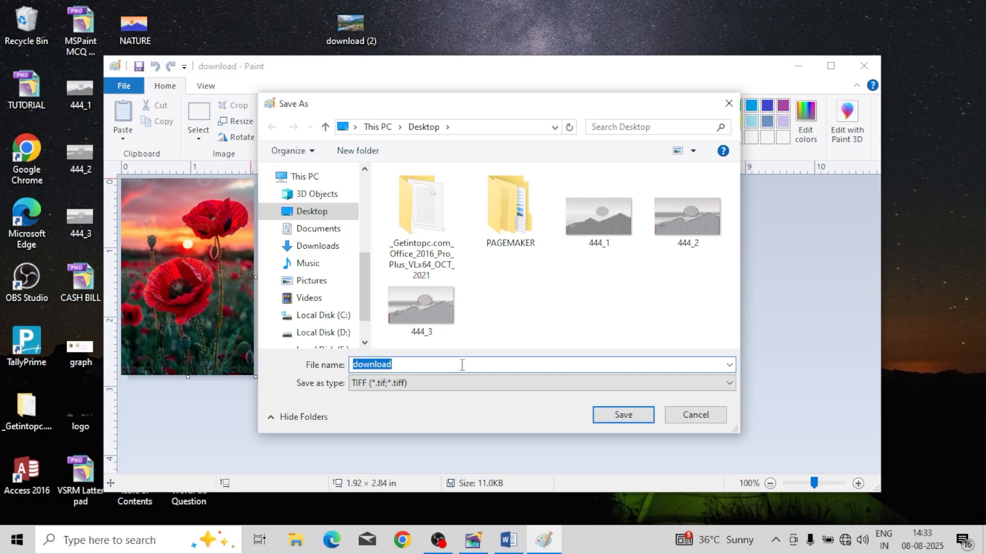
{"action": "type", "text": "RO"}
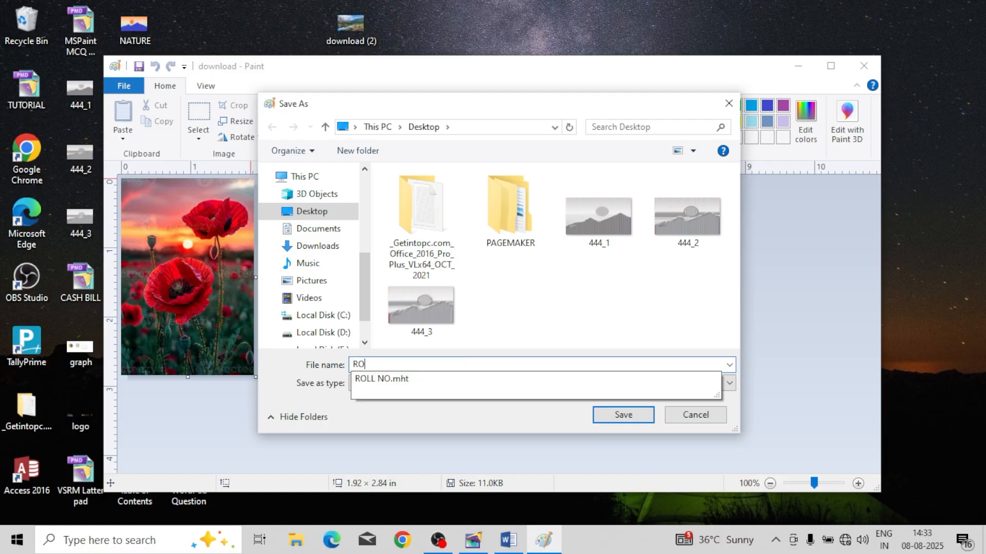
{"action": "type", "text": "SE"}
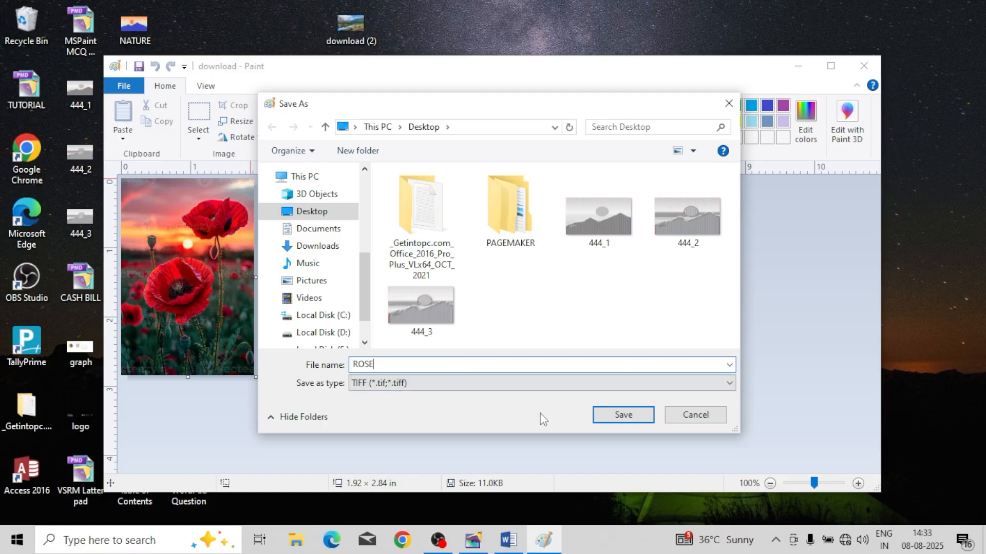
{"action": "left_click", "coordinate": [623, 415]}
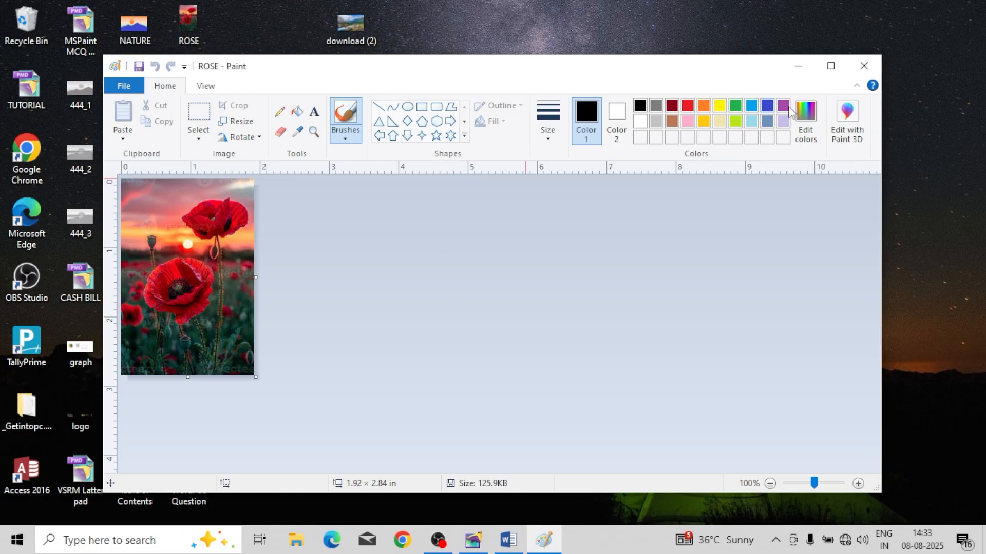
{"action": "left_click", "coordinate": [861, 68]}
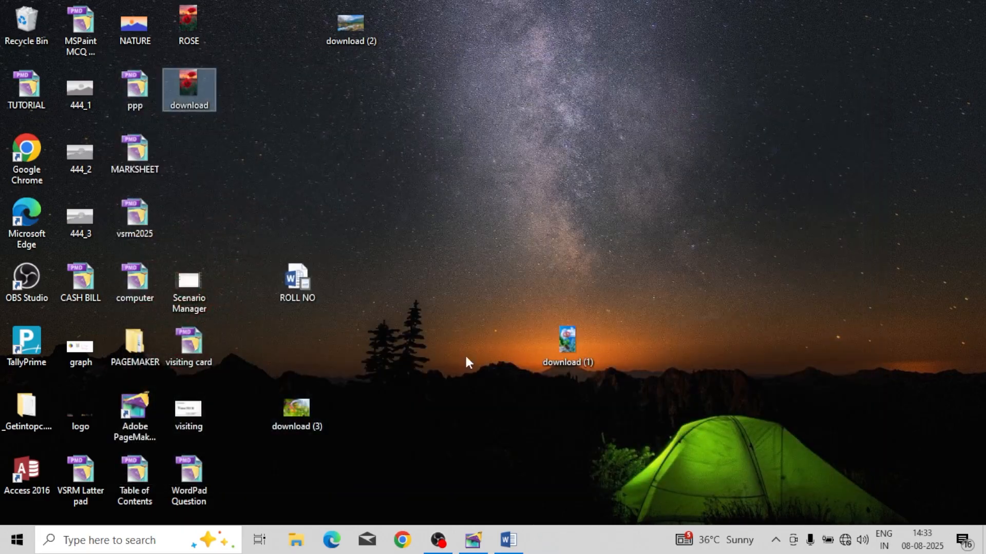
Step: Switch back to PageMaker, place ROSE.tif as an independent graphic and position it on the page below the "CFsFSA" rectangle
{"action": "left_click", "coordinate": [474, 529]}
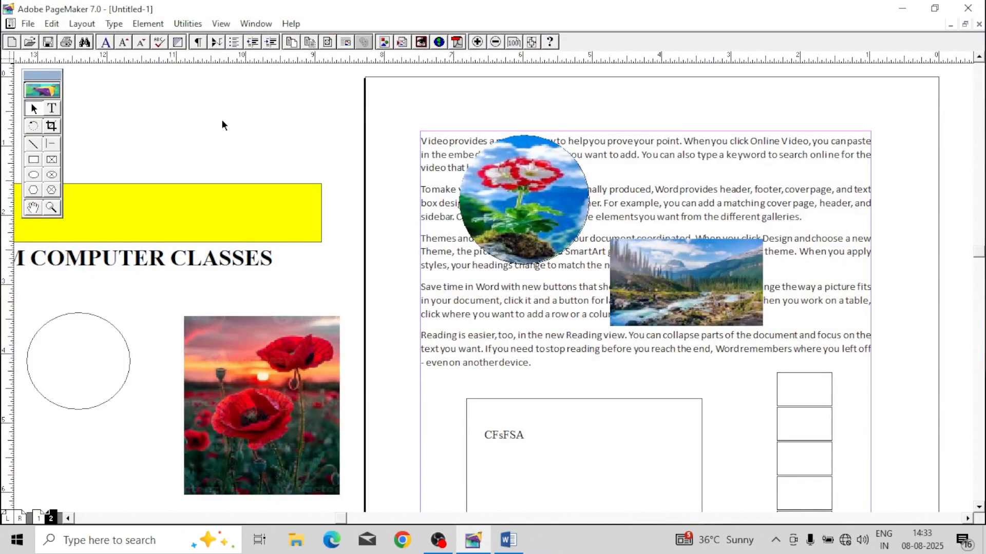
{"action": "left_click_drag", "start_coordinate": [560, 503], "coordinate": [539, 224]}
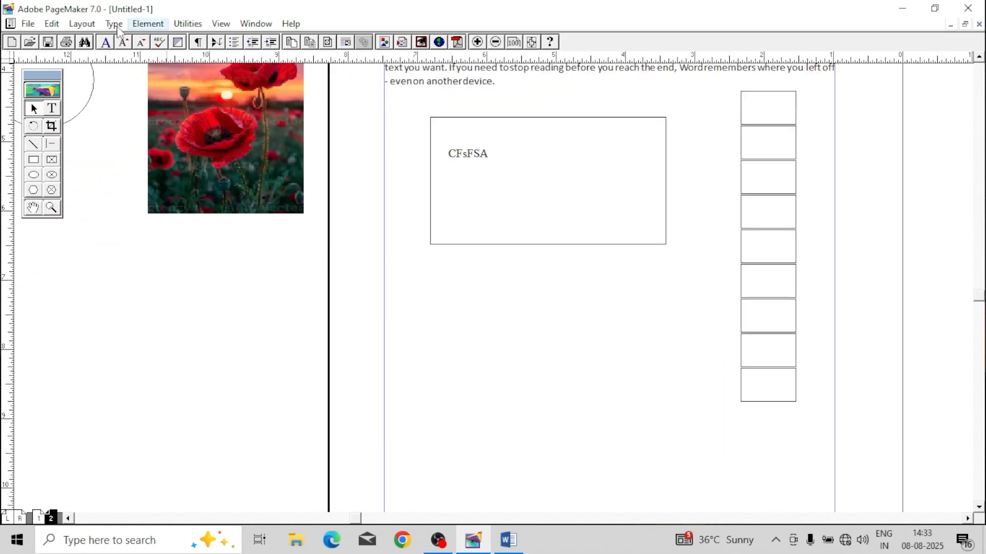
{"action": "left_click", "coordinate": [31, 25]}
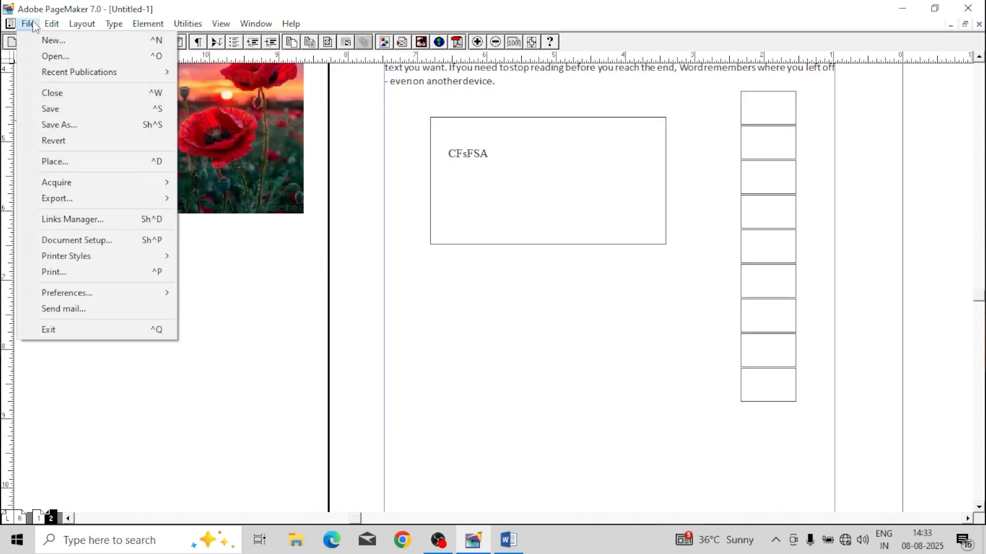
{"action": "left_click", "coordinate": [72, 161]}
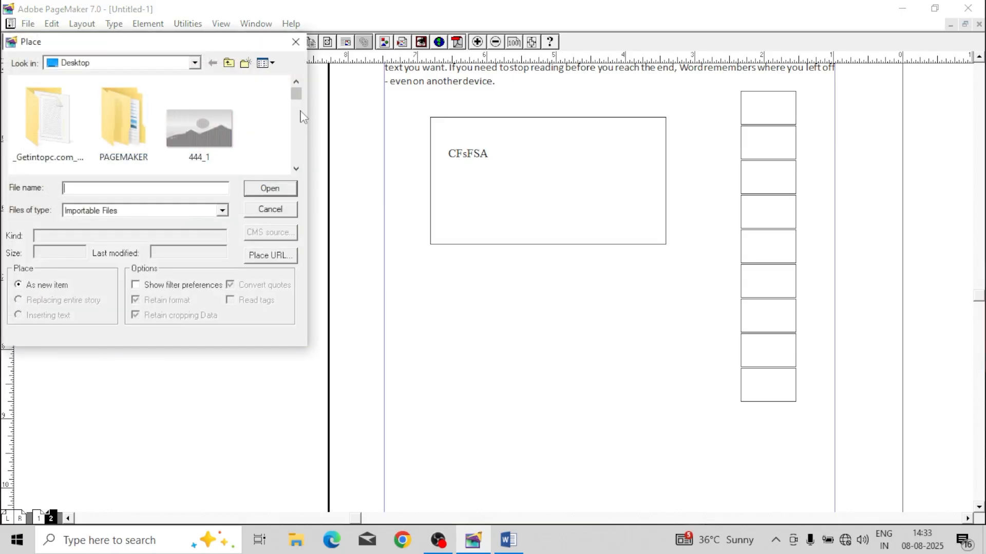
{"action": "type", "text": "R"}
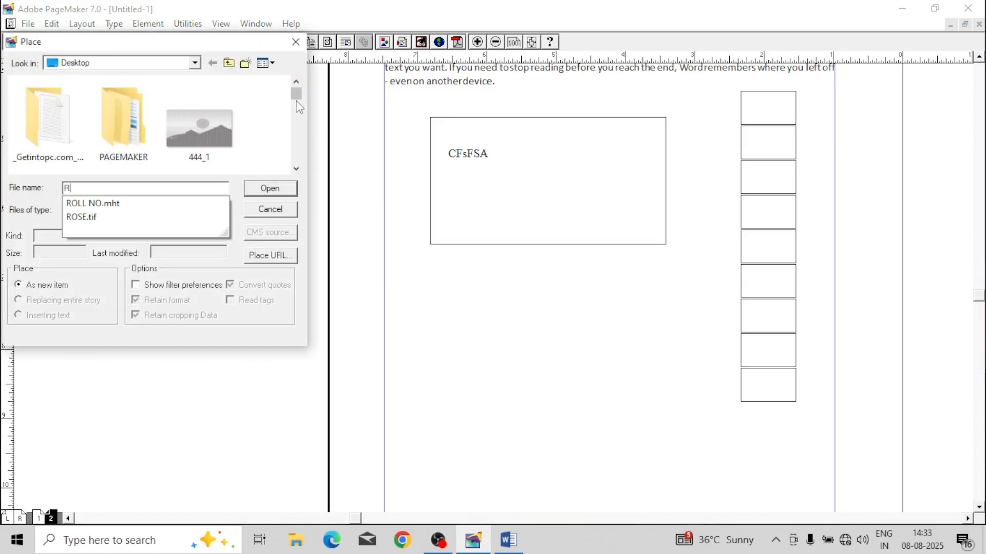
{"action": "left_click", "coordinate": [103, 219]}
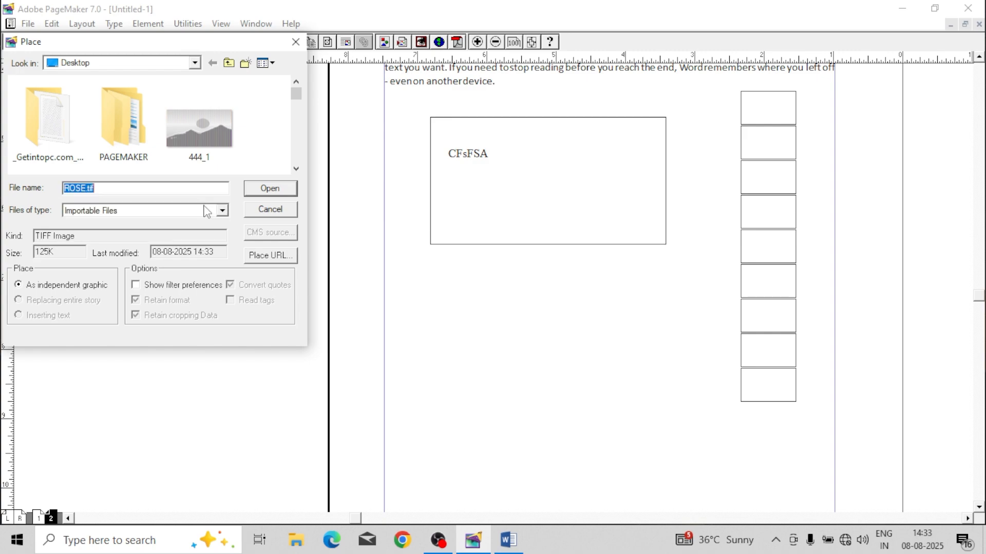
{"action": "left_click", "coordinate": [265, 189]}
{"action": "left_click_drag", "start_coordinate": [181, 264], "coordinate": [352, 452]}
{"action": "left_click_drag", "start_coordinate": [282, 365], "coordinate": [550, 370]}
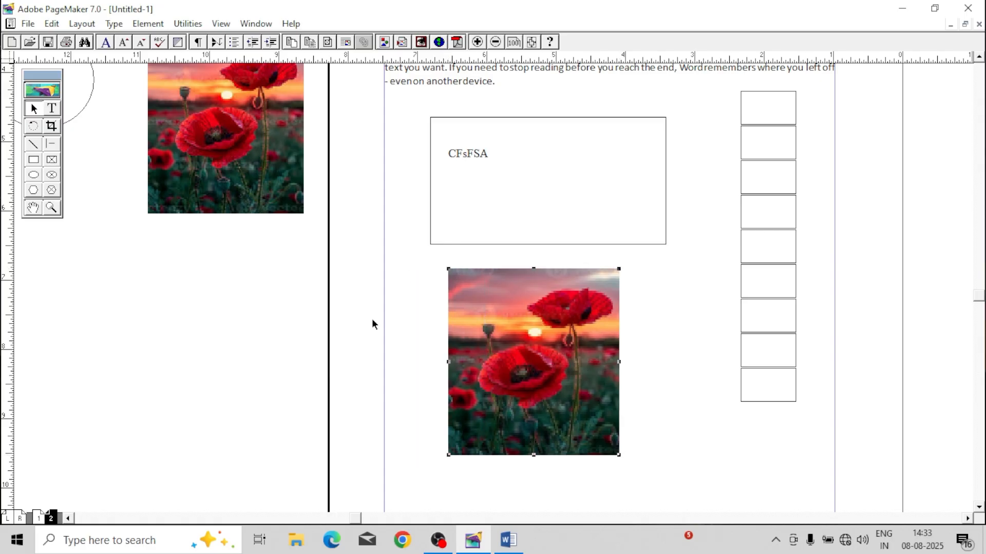
Step: Choose the Charcoal Photoshop effect for the placed ROSE.tif picture, with ROSE_1.tif as the new file
{"action": "left_click", "coordinate": [148, 24]}
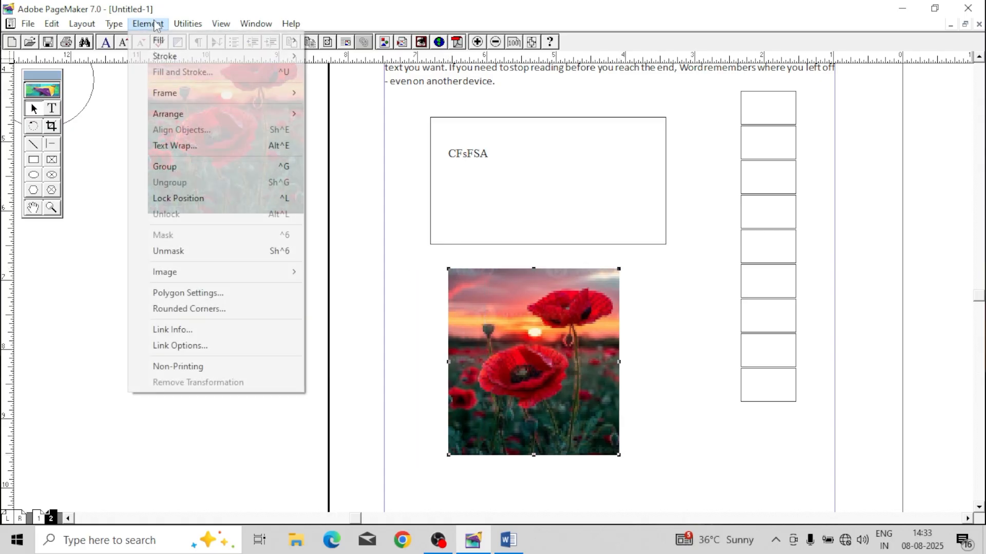
{"action": "mouse_move", "coordinate": [222, 279]}
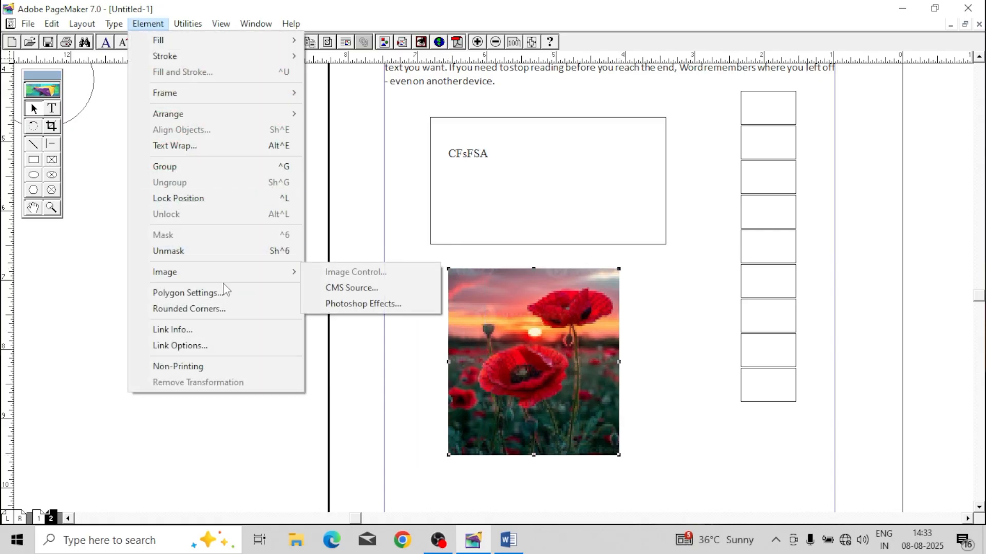
{"action": "left_click", "coordinate": [347, 309]}
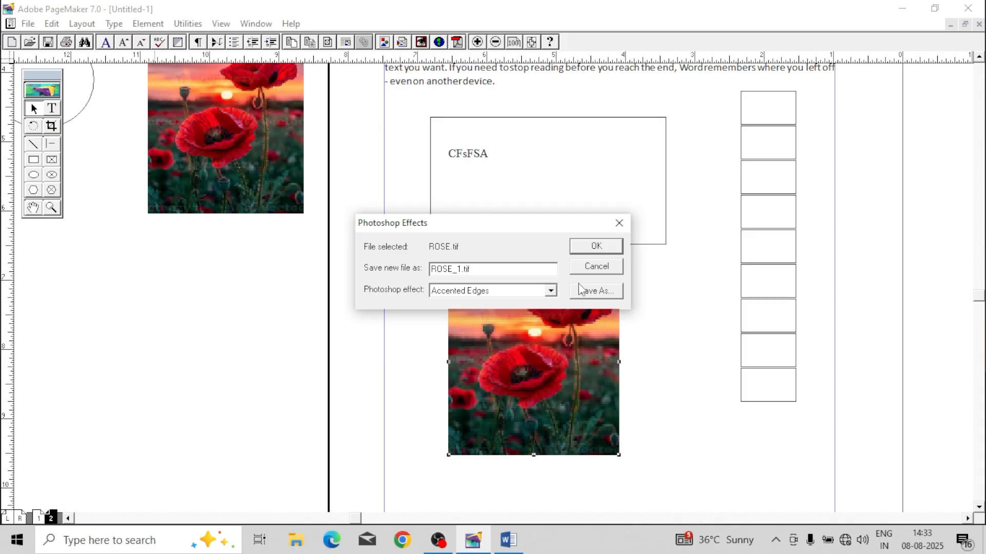
{"action": "left_click", "coordinate": [551, 292]}
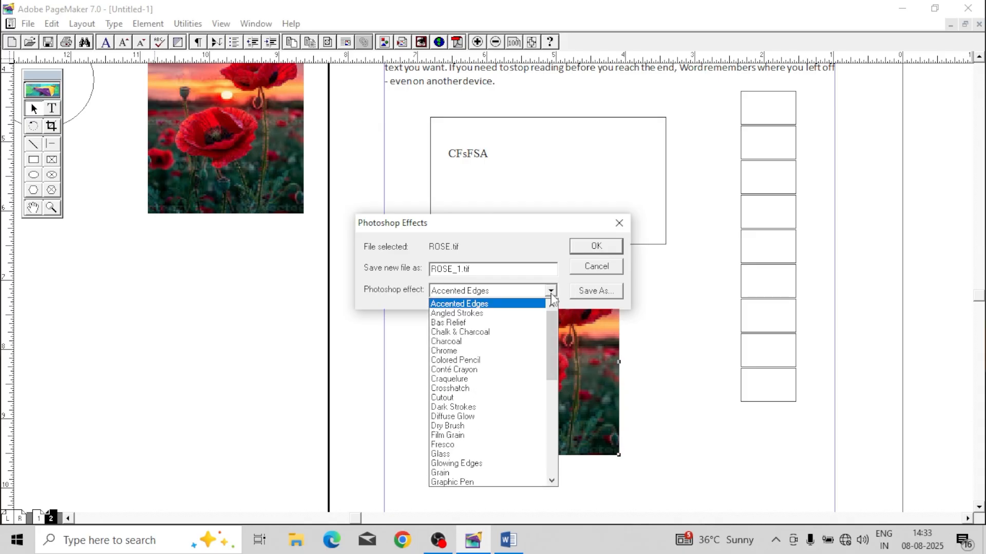
{"action": "left_click", "coordinate": [467, 342]}
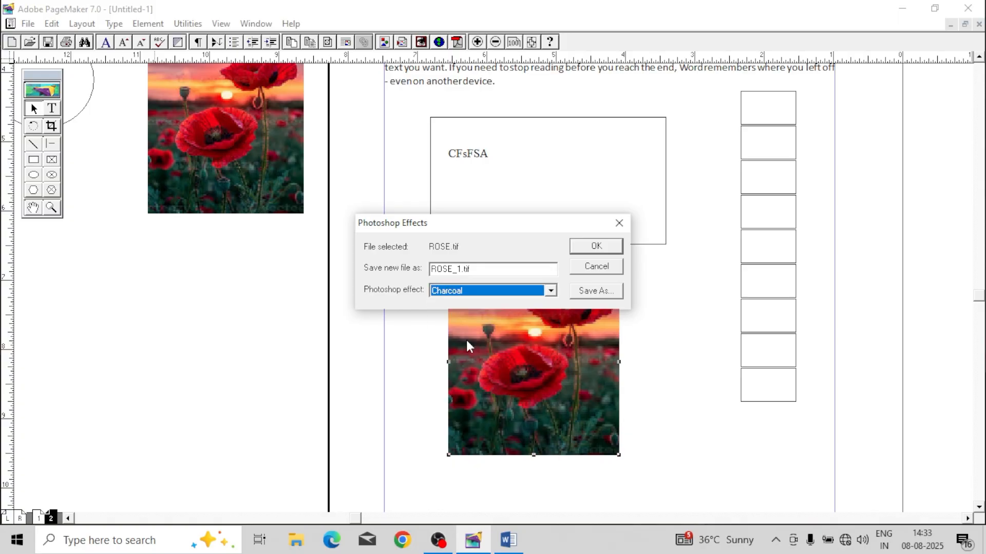
{"action": "left_click", "coordinate": [596, 247]}
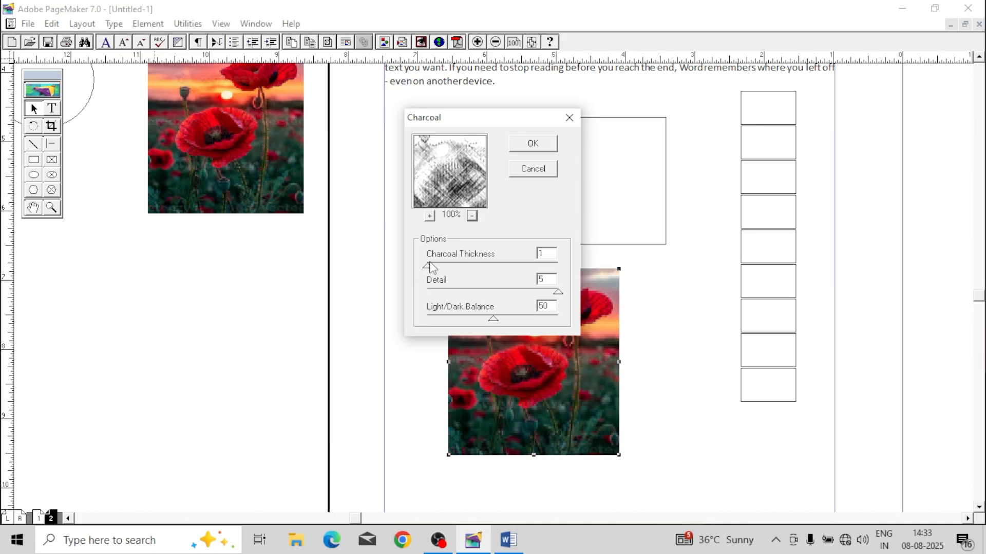
Step: Set Charcoal Thickness to 2, Light/Dark Balance to 55 and Detail to 3, and apply the effect
{"action": "left_click_drag", "start_coordinate": [428, 266], "coordinate": [449, 272]}
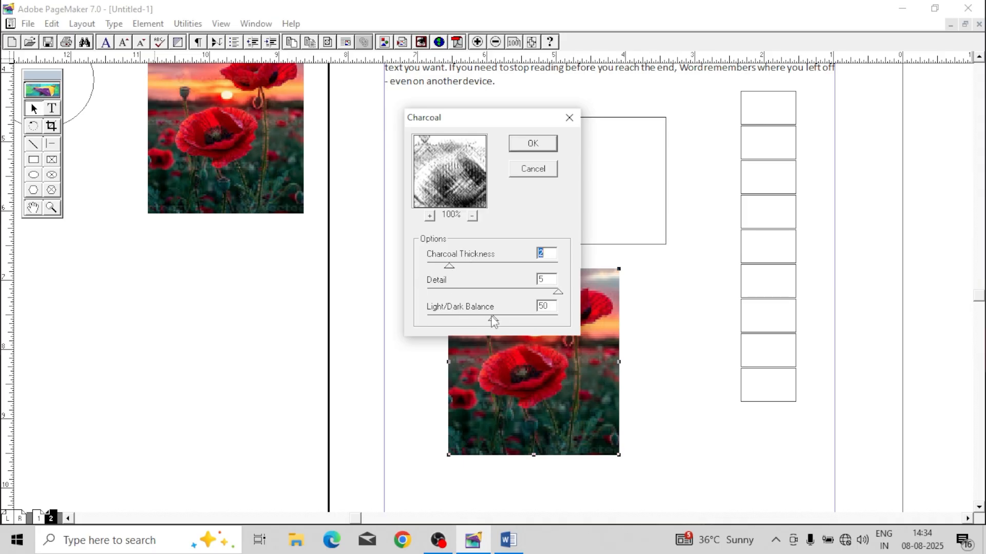
{"action": "mouse_move", "coordinate": [494, 323]}
{"action": "left_mouse_down"}
{"action": "mouse_move", "coordinate": [455, 322]}
{"action": "mouse_move", "coordinate": [499, 322]}
{"action": "left_mouse_up"}
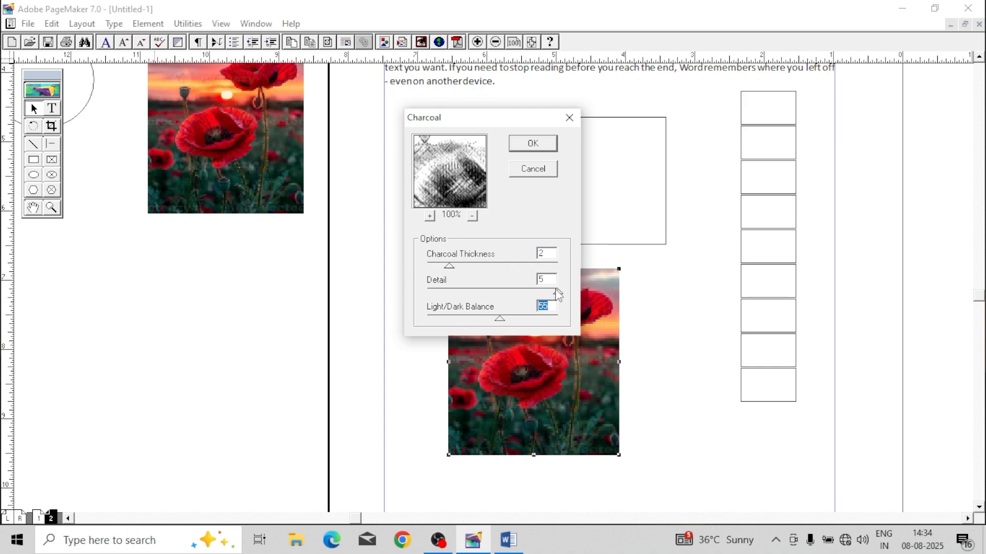
{"action": "left_click_drag", "start_coordinate": [559, 294], "coordinate": [508, 296]}
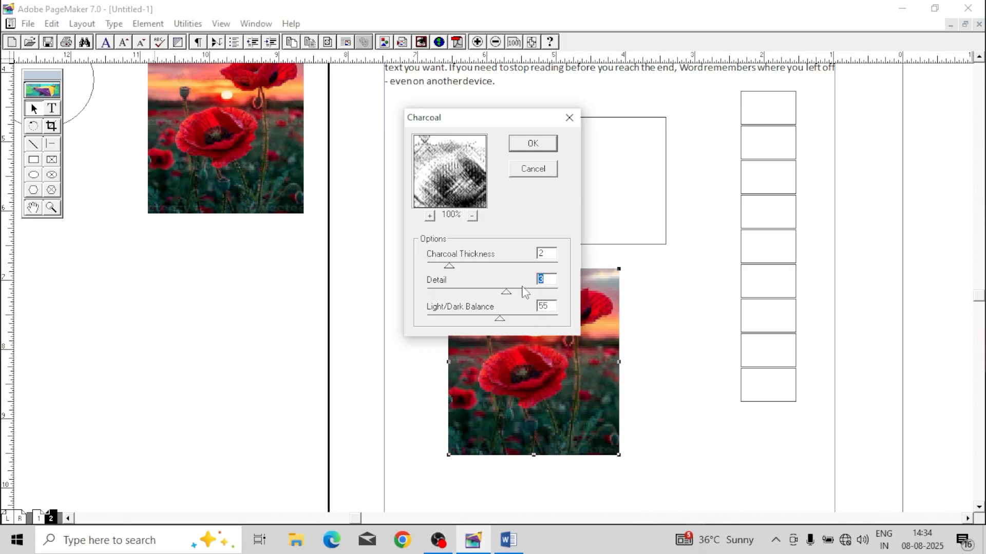
{"action": "left_click", "coordinate": [534, 144]}
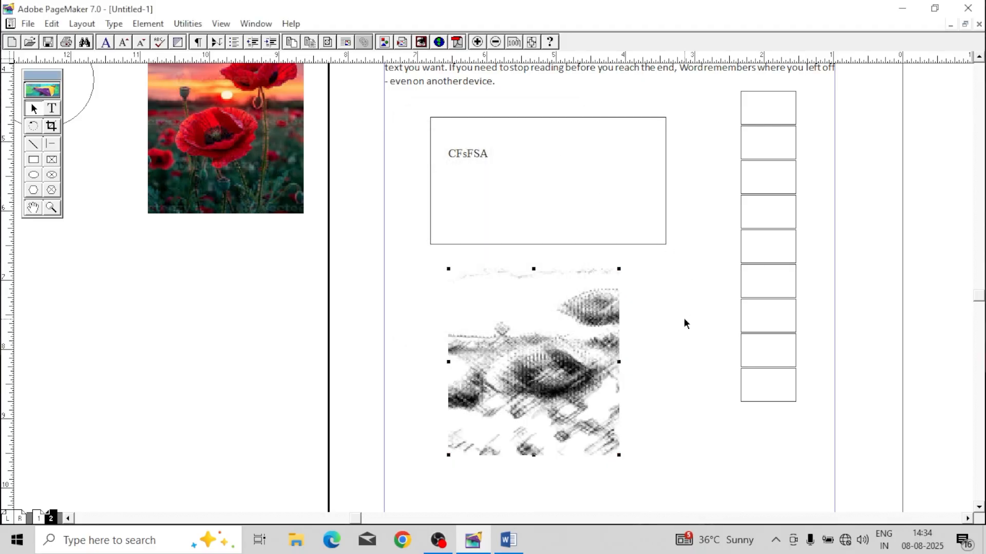
Step: Shift the charcoal picture slightly upward and try to undo the Charcoal effect
{"action": "mouse_move", "coordinate": [514, 353]}
{"action": "left_mouse_down"}
{"action": "mouse_move", "coordinate": [350, 367]}
{"action": "mouse_move", "coordinate": [527, 361]}
{"action": "left_mouse_up"}
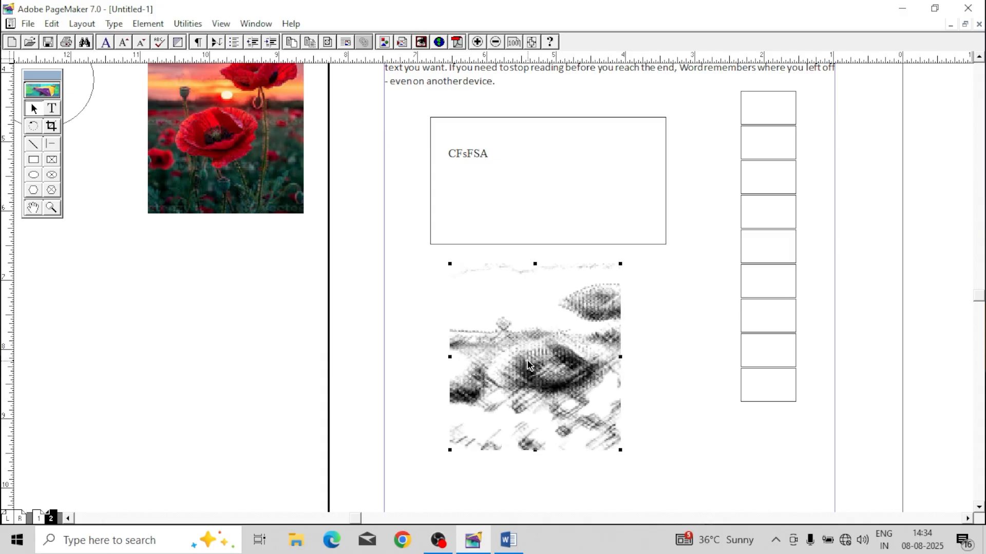
{"action": "key", "text": "ctrl+z"}
{"action": "key", "text": "ctrl+z"}
Step: Choose the Ink Outlines Photoshop effect for the charcoal rose picture, with ROSE_2.tif as the new file
{"action": "left_click", "coordinate": [150, 24]}
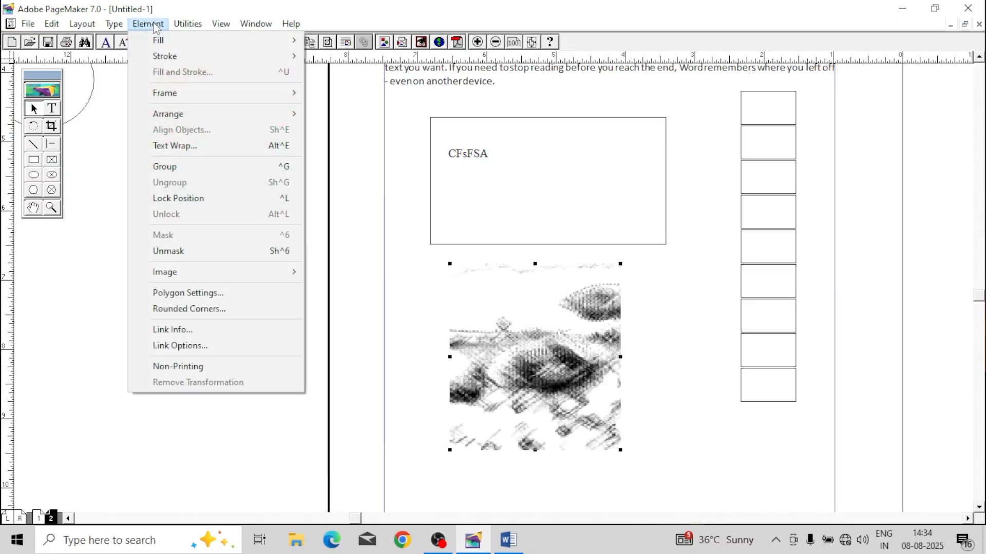
{"action": "mouse_move", "coordinate": [195, 273]}
{"action": "left_click", "coordinate": [367, 304]}
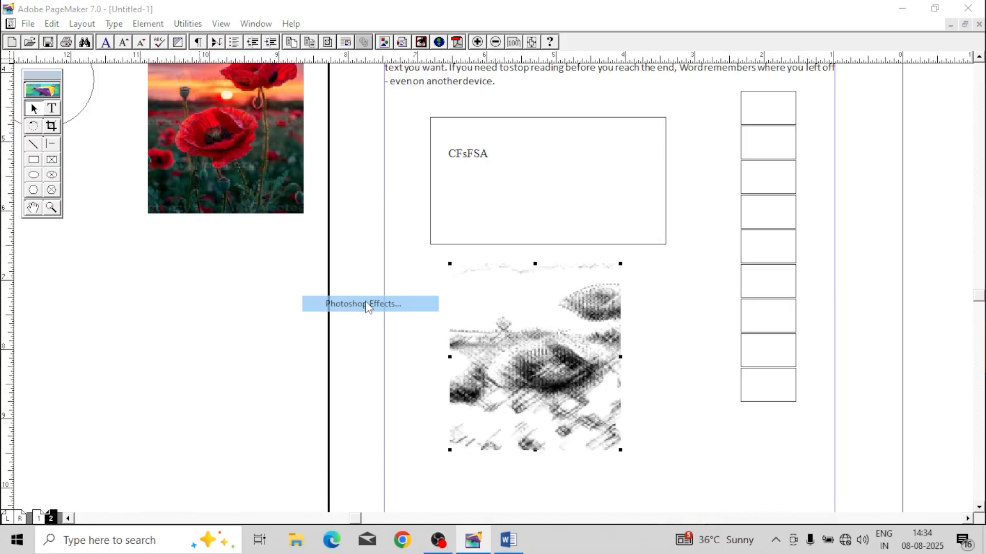
{"action": "left_click", "coordinate": [551, 290]}
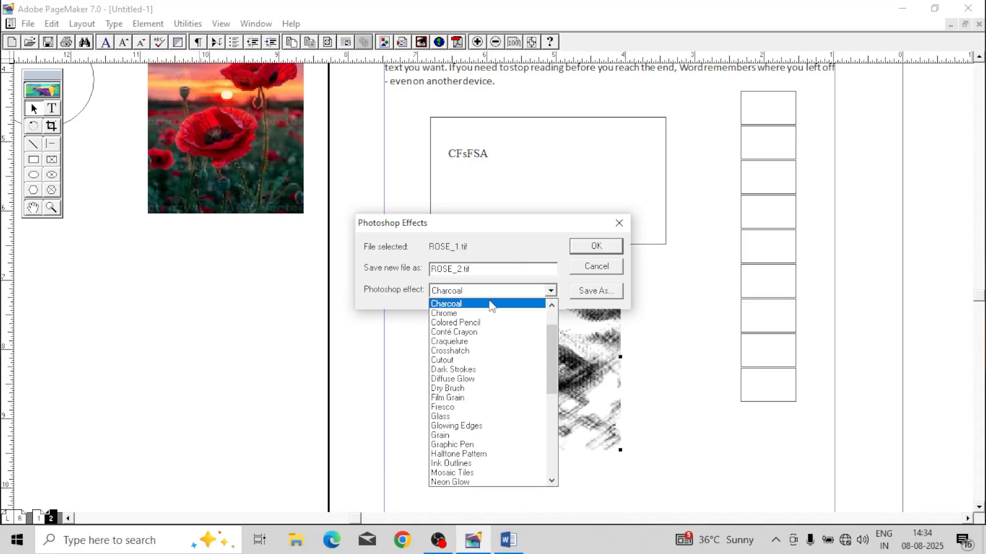
{"action": "scroll", "coordinate": [493, 308], "scroll_direction": "up", "scroll_amount": 2}
{"action": "left_click", "coordinate": [476, 323]}
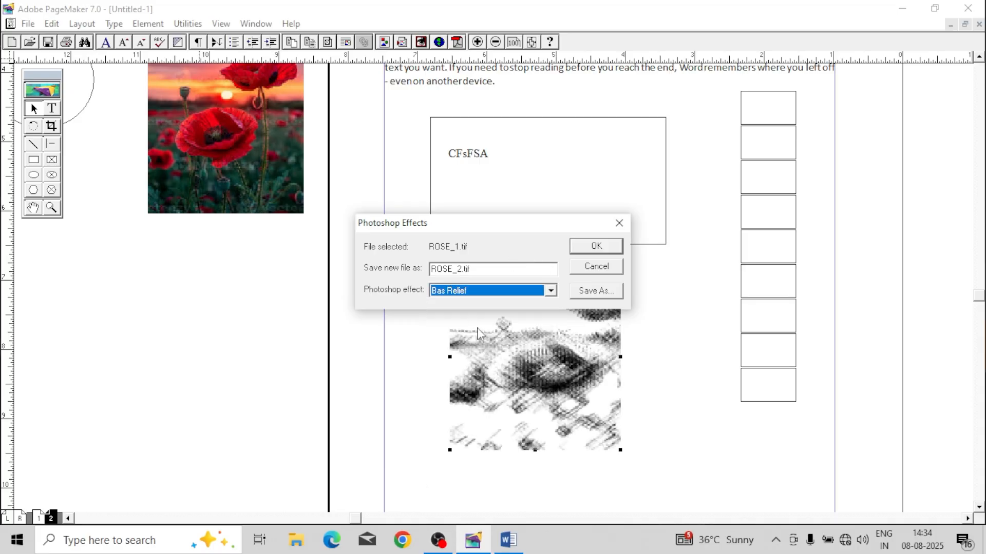
{"action": "left_click", "coordinate": [524, 292]}
{"action": "left_click", "coordinate": [485, 369]}
{"action": "left_click", "coordinate": [530, 293]}
{"action": "left_click", "coordinate": [476, 417]}
{"action": "left_click", "coordinate": [603, 251]}
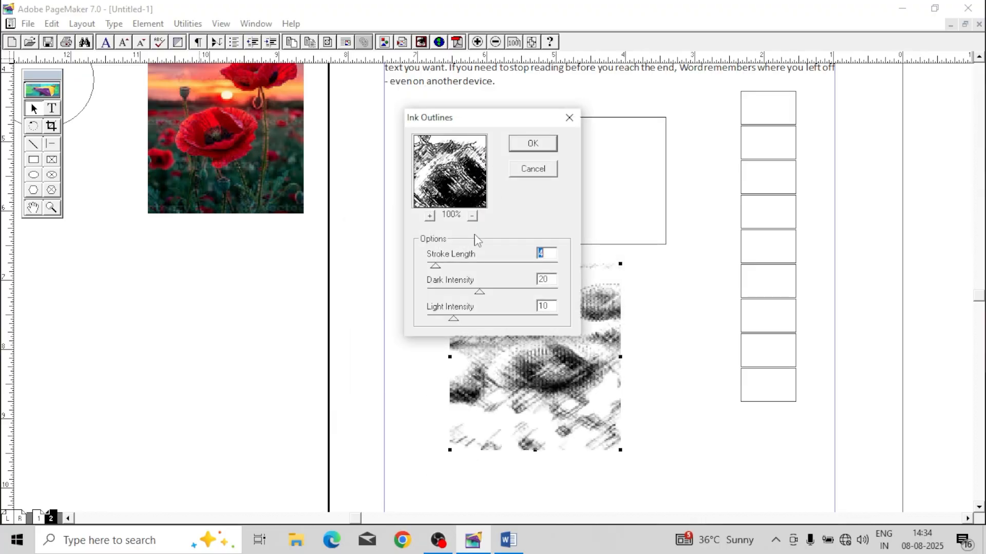
Step: Apply Ink Outlines with Stroke Length 11 and a raised Light Intensity, and shift the picture slightly down and right
{"action": "left_click_drag", "start_coordinate": [441, 270], "coordinate": [454, 269]}
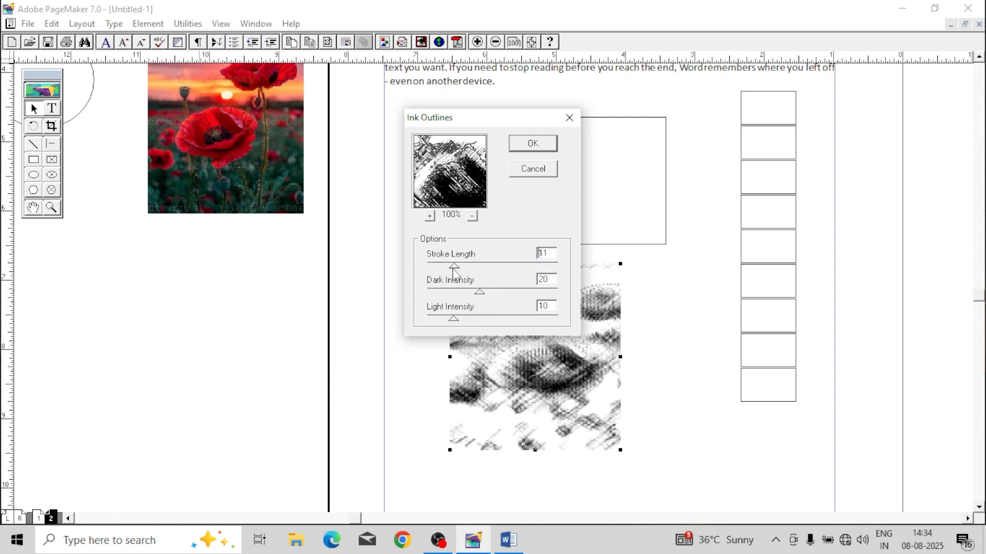
{"action": "left_click_drag", "start_coordinate": [459, 323], "coordinate": [486, 320]}
{"action": "left_click", "coordinate": [532, 143]}
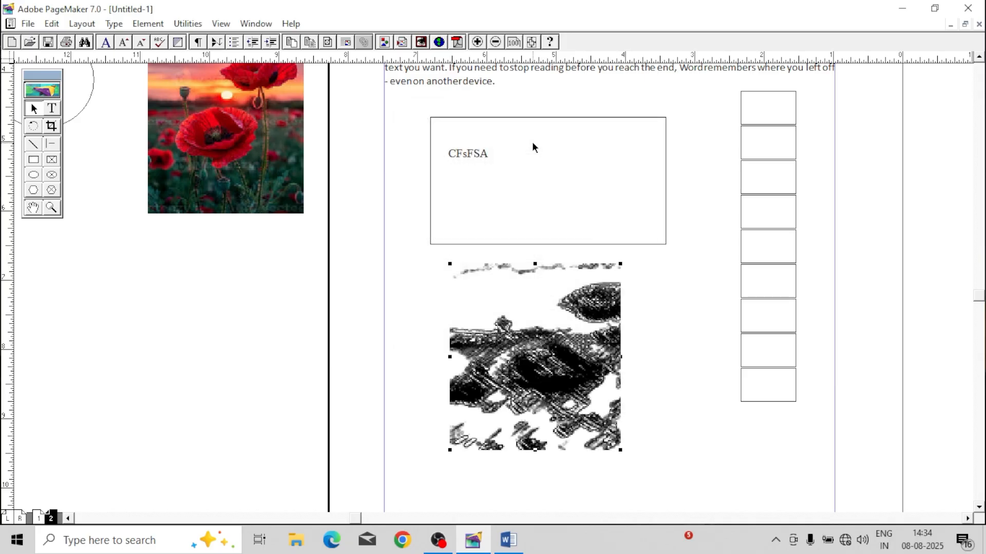
{"action": "left_click_drag", "start_coordinate": [468, 311], "coordinate": [579, 363]}
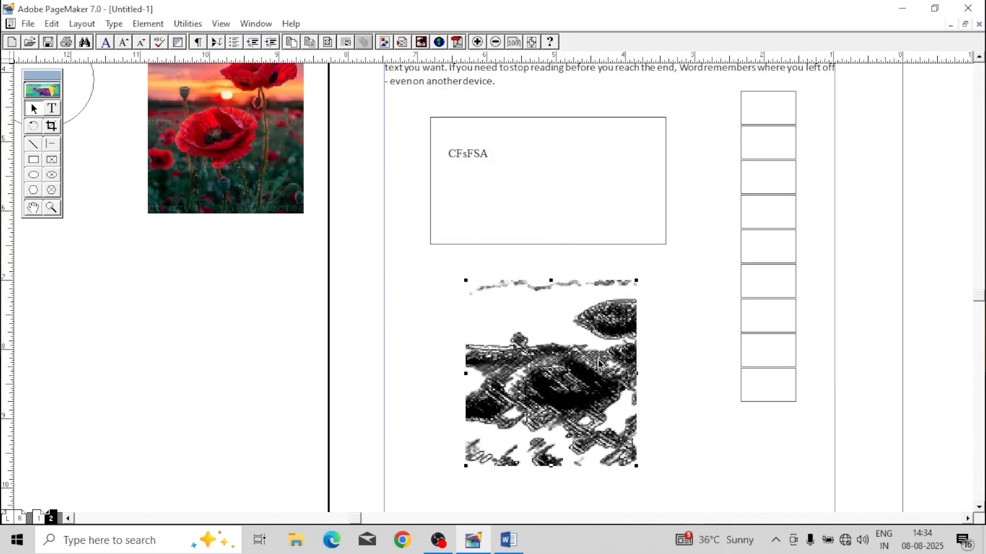
{"action": "left_click", "coordinate": [699, 362]}
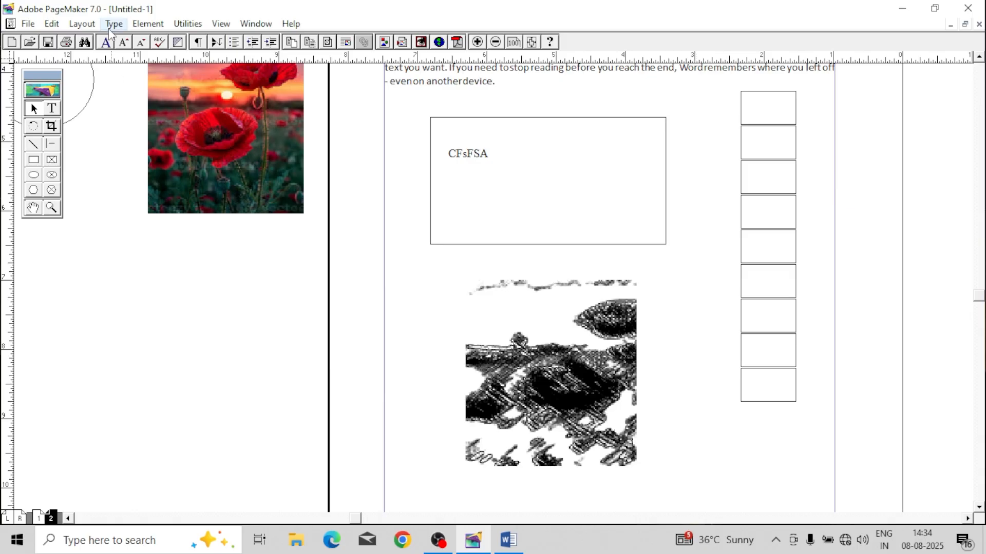
Step: Draw a hexagon on the empty pasteboard beside the page, below the colour poppy picture
{"action": "left_click", "coordinate": [147, 24]}
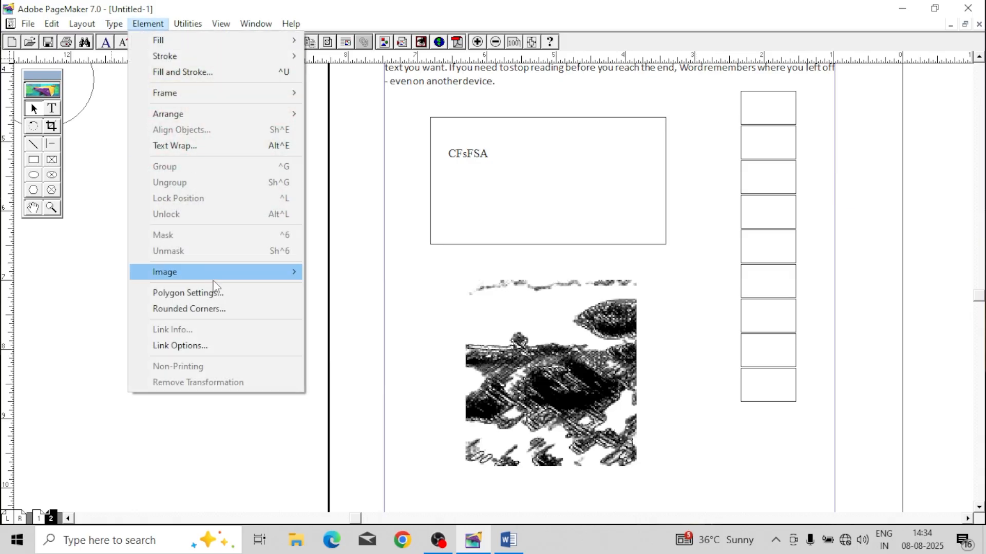
{"action": "left_click", "coordinate": [362, 329]}
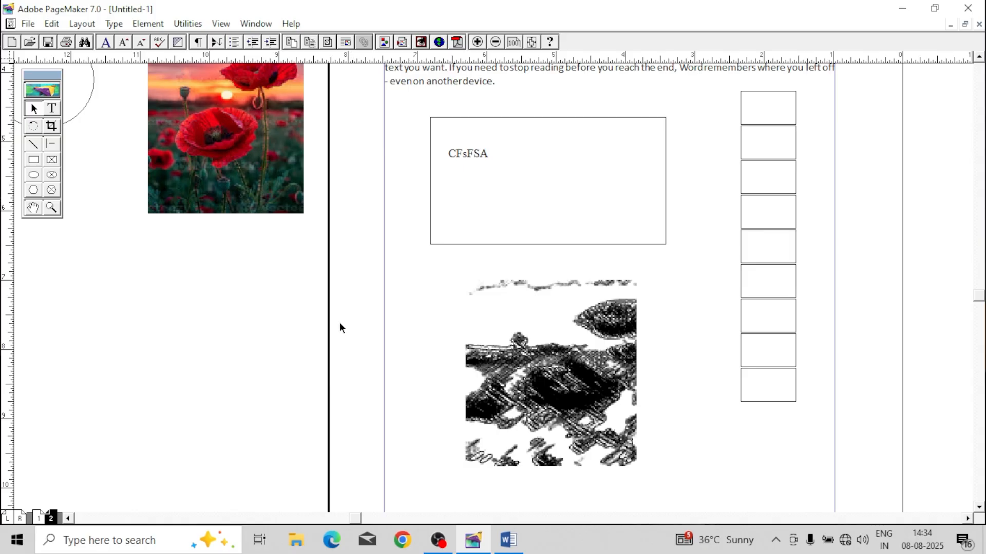
{"action": "left_click_drag", "start_coordinate": [223, 382], "coordinate": [367, 260]}
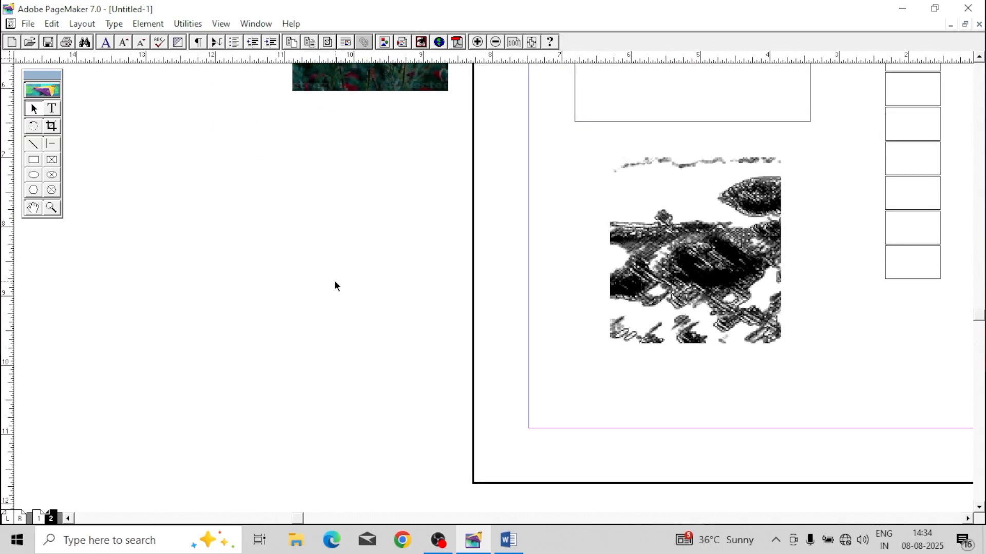
{"action": "left_click", "coordinate": [33, 190]}
{"action": "mouse_move", "coordinate": [198, 162]}
{"action": "left_mouse_down"}
{"action": "mouse_move", "coordinate": [310, 269]}
{"action": "mouse_move", "coordinate": [349, 292]}
{"action": "left_mouse_up"}
Step: Set the polygon defaults to 47 sides with a 22% star inset and draw two starburst shapes around the hexagon's lower side
{"action": "double_click", "coordinate": [33, 189]}
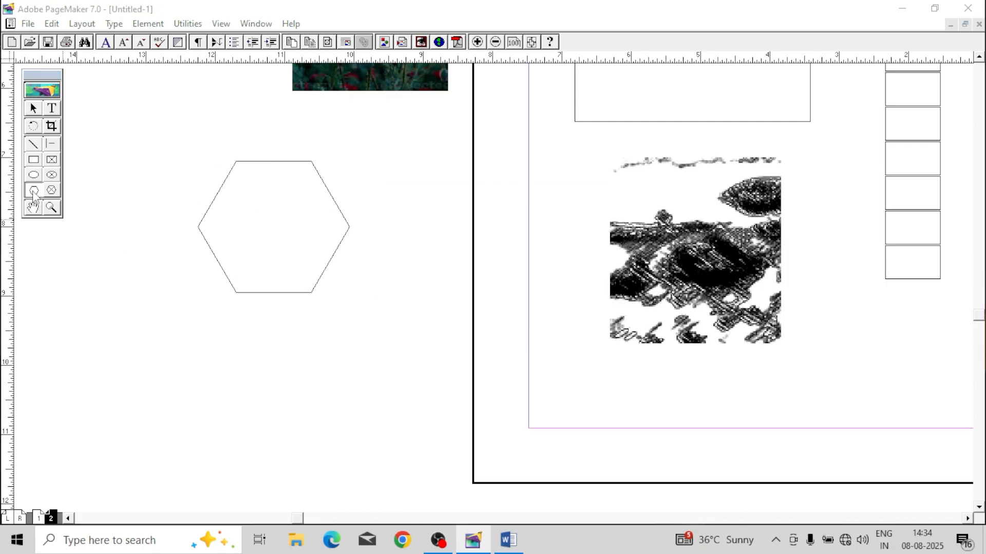
{"action": "left_click_drag", "start_coordinate": [406, 241], "coordinate": [429, 241]}
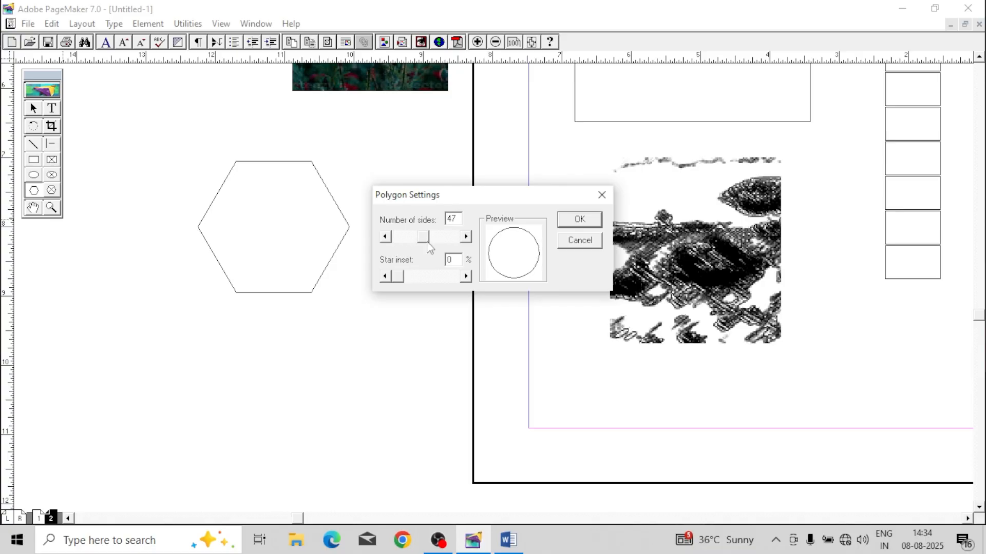
{"action": "left_click_drag", "start_coordinate": [402, 275], "coordinate": [412, 281]}
{"action": "left_click", "coordinate": [570, 221]}
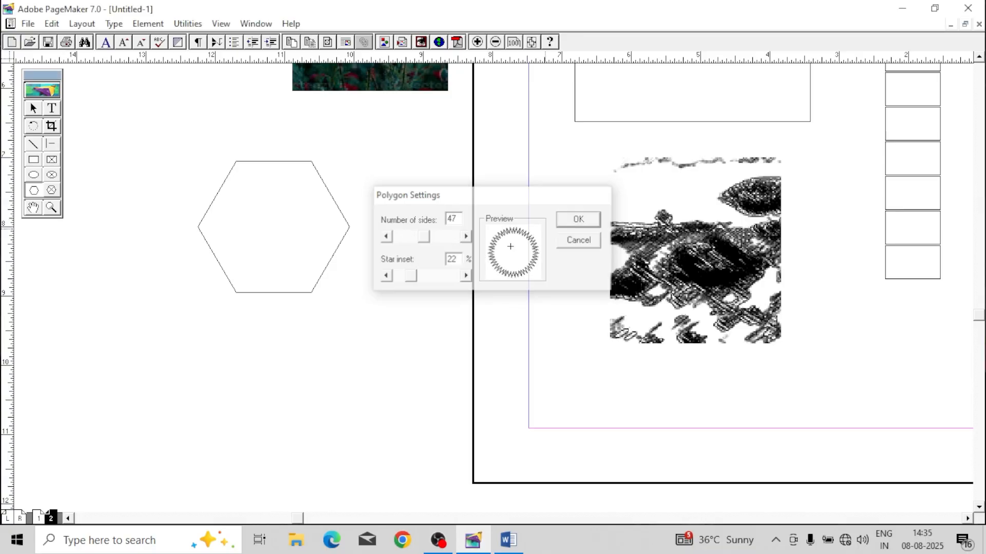
{"action": "left_click_drag", "start_coordinate": [261, 324], "coordinate": [400, 450]}
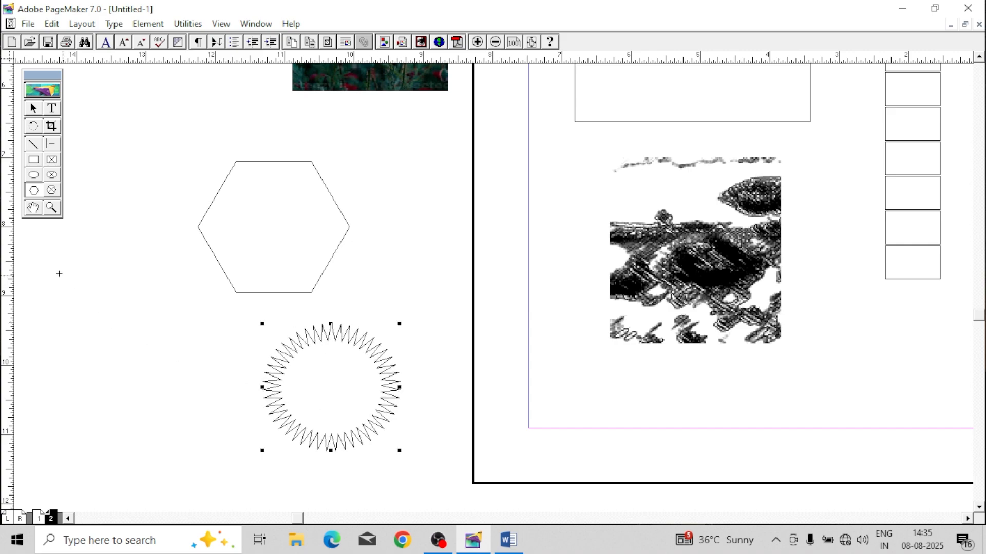
{"action": "left_click_drag", "start_coordinate": [56, 269], "coordinate": [182, 402]}
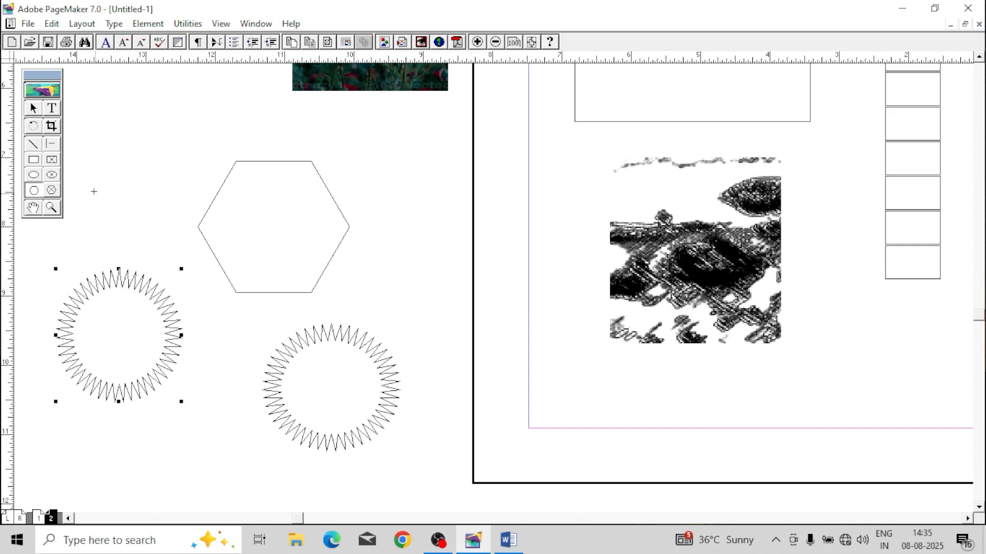
Step: Reposition the leftmost starburst and change its polygon settings to 28 sides with a 14% star inset
{"action": "left_click", "coordinate": [34, 108]}
{"action": "left_click_drag", "start_coordinate": [115, 279], "coordinate": [132, 290]}
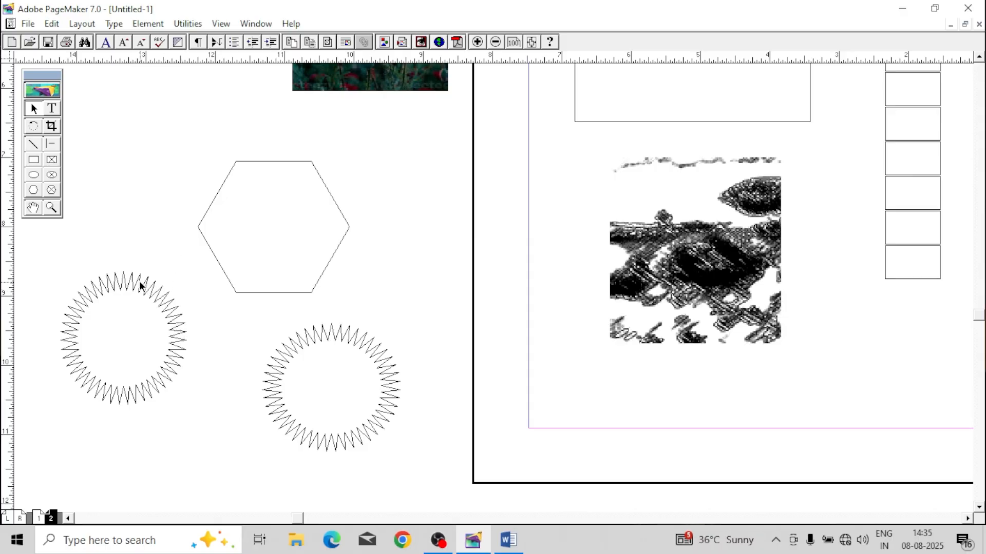
{"action": "left_click_drag", "start_coordinate": [140, 281], "coordinate": [146, 262]}
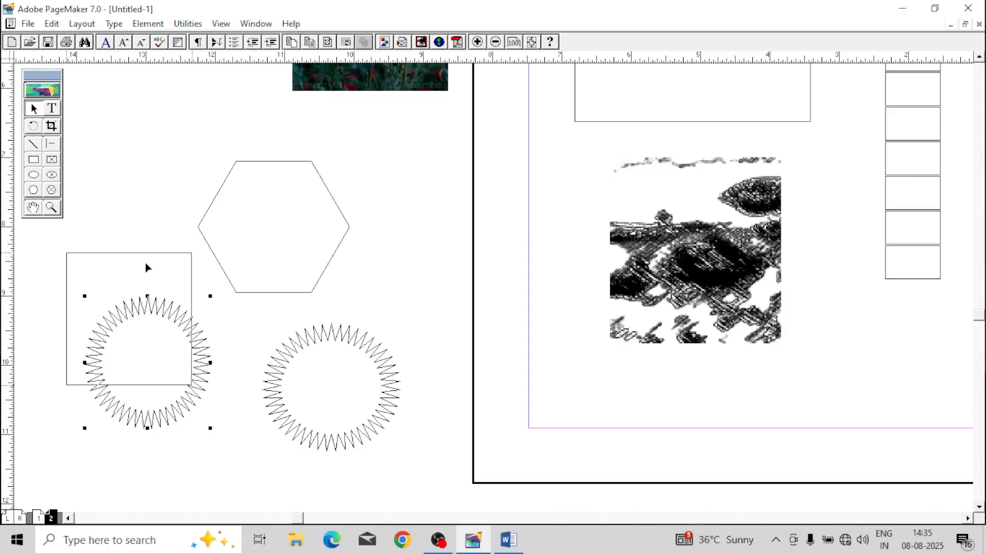
{"action": "left_click", "coordinate": [148, 23]}
{"action": "left_click", "coordinate": [207, 295]}
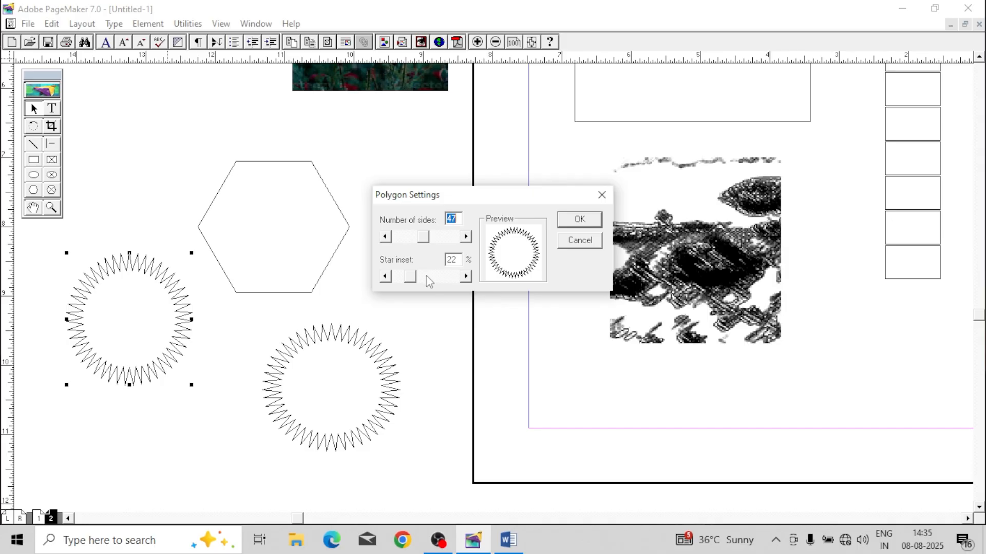
{"action": "left_click_drag", "start_coordinate": [425, 242], "coordinate": [413, 240]}
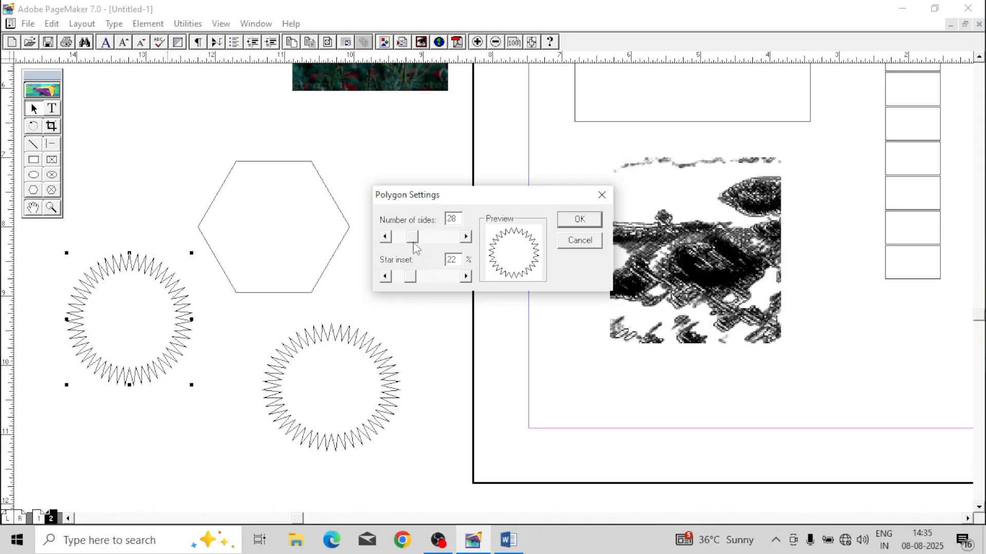
{"action": "left_click_drag", "start_coordinate": [413, 277], "coordinate": [408, 278]}
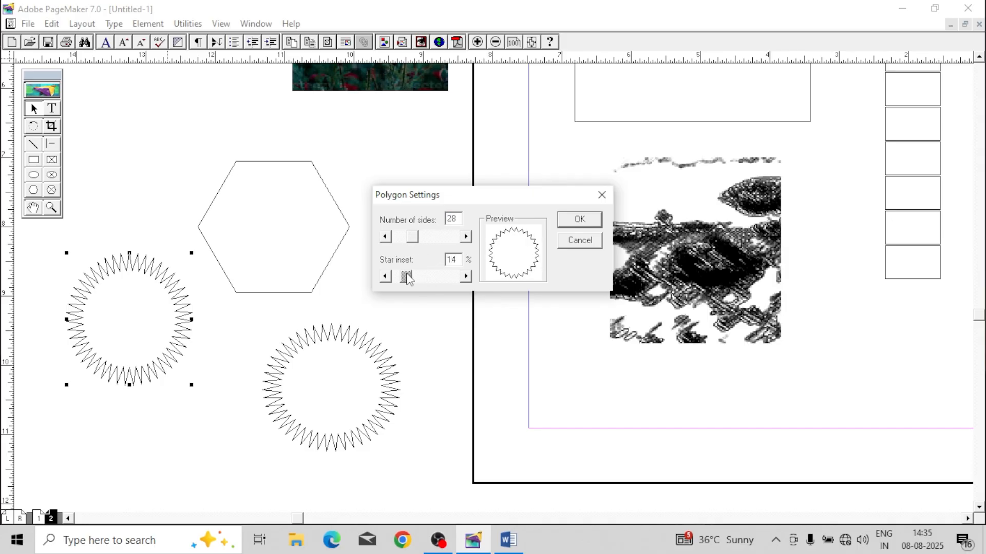
{"action": "left_click", "coordinate": [569, 224]}
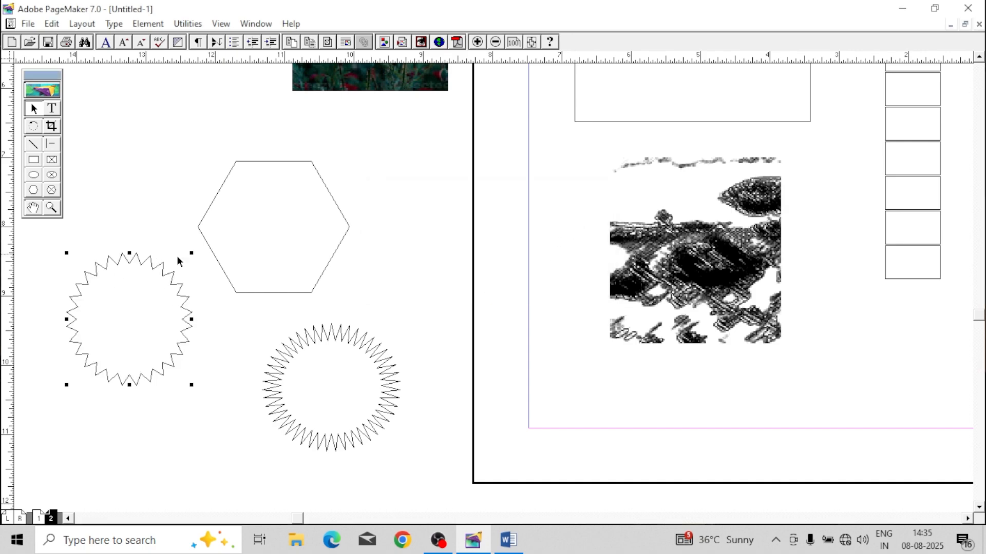
Step: Turn the hexagon into a nine-sided star with a star inset deeper than 29%, and reposition it above the starbursts
{"action": "left_click", "coordinate": [274, 161]}
{"action": "left_click_drag", "start_coordinate": [274, 161], "coordinate": [325, 159]}
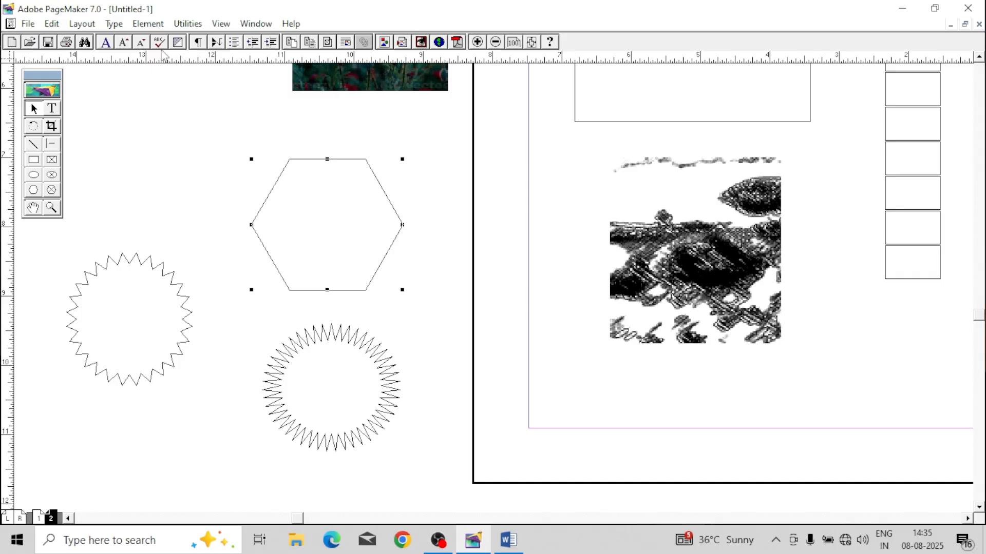
{"action": "left_click", "coordinate": [150, 25]}
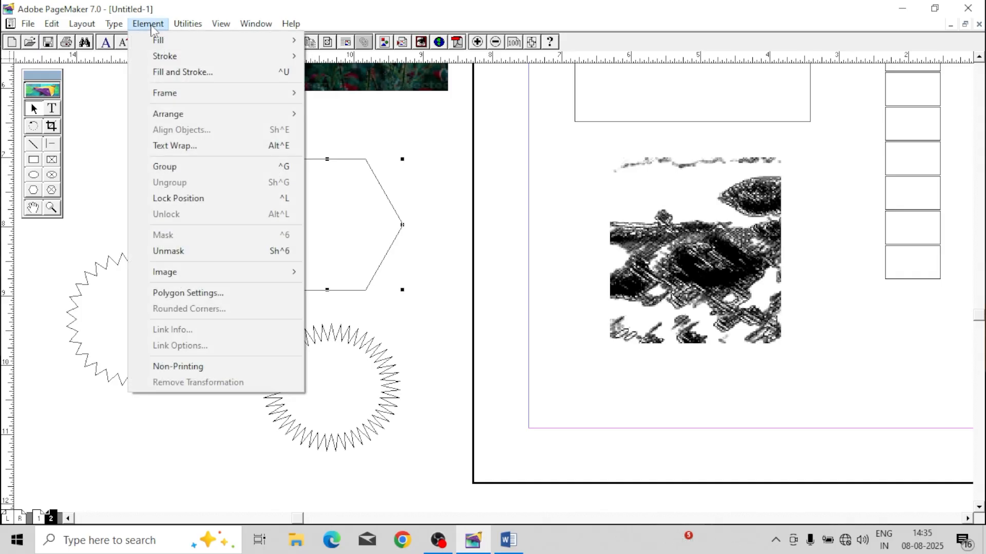
{"action": "left_click", "coordinate": [212, 293]}
{"action": "left_click_drag", "start_coordinate": [401, 278], "coordinate": [415, 278]}
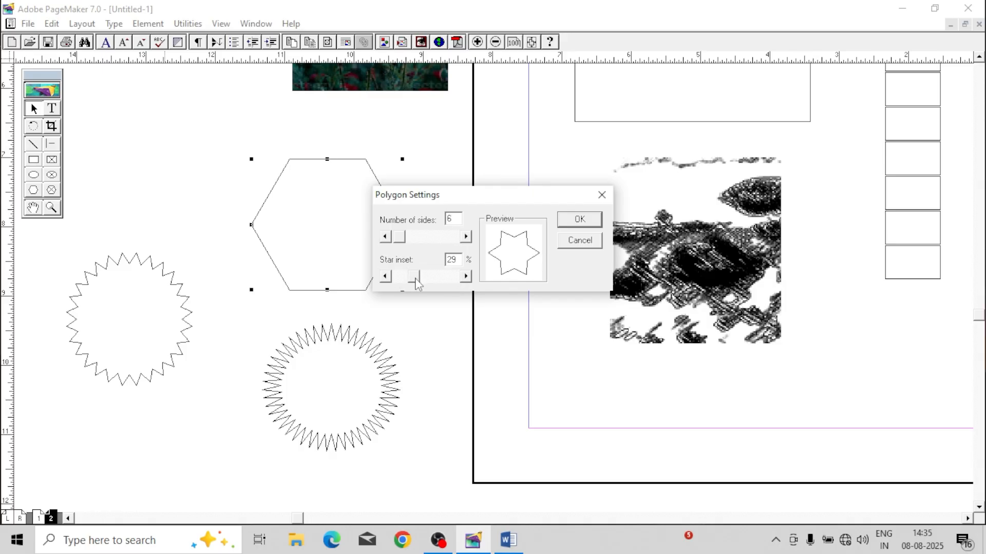
{"action": "left_click_drag", "start_coordinate": [399, 239], "coordinate": [402, 241]}
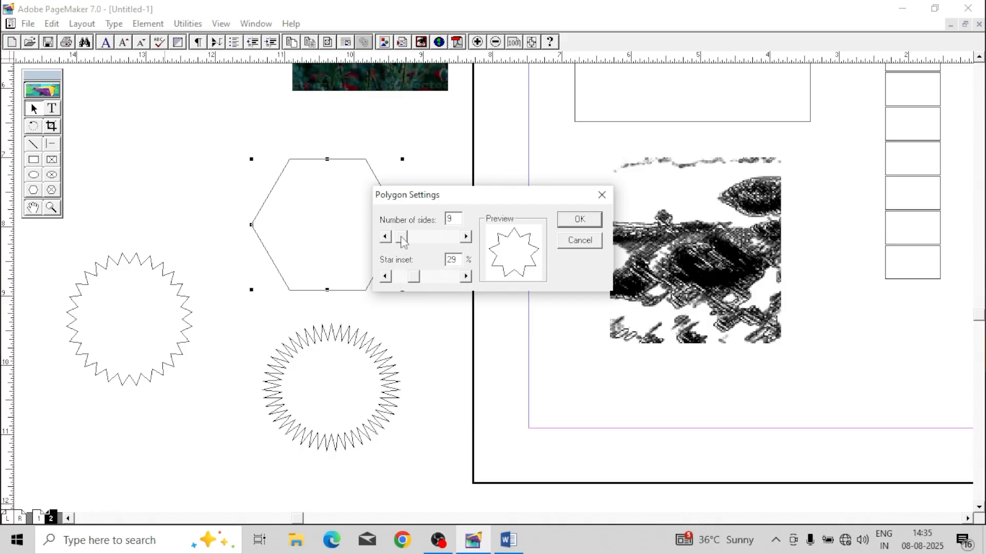
{"action": "left_click_drag", "start_coordinate": [415, 279], "coordinate": [427, 286]}
{"action": "left_click", "coordinate": [572, 225]}
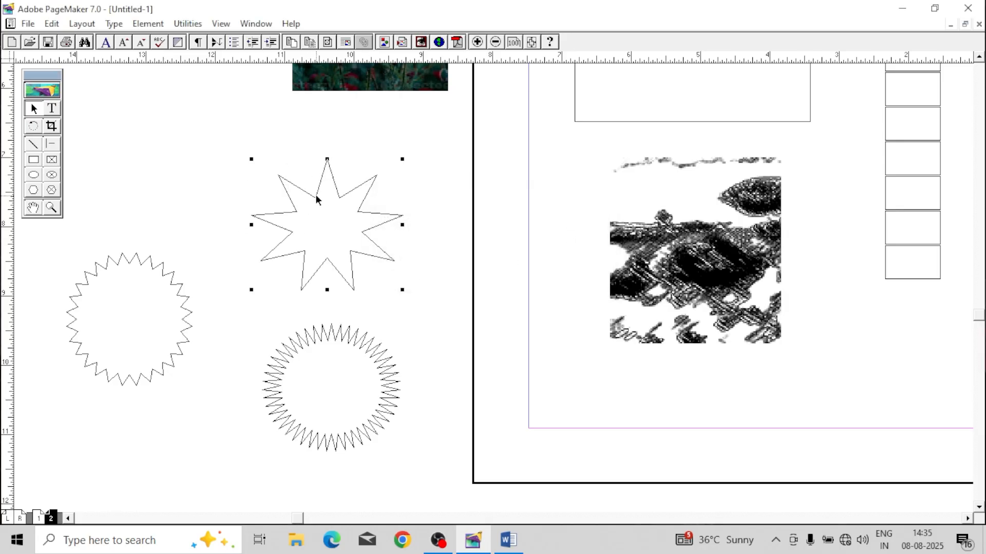
{"action": "left_click_drag", "start_coordinate": [316, 200], "coordinate": [300, 164]}
{"action": "left_click", "coordinate": [420, 240]}
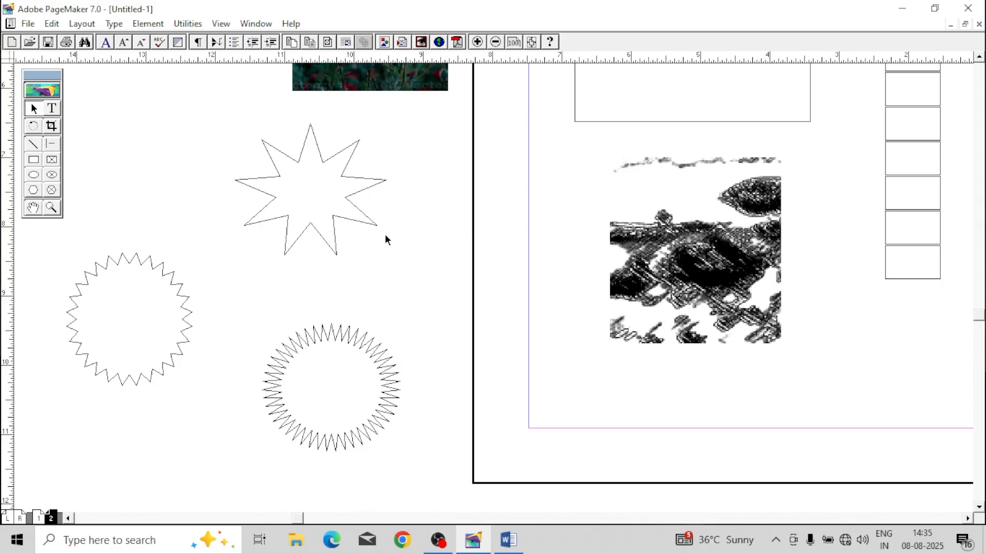
Step: Draw a wide rectangle on the pasteboard below the two starburst shapes
{"action": "left_click", "coordinate": [147, 24]}
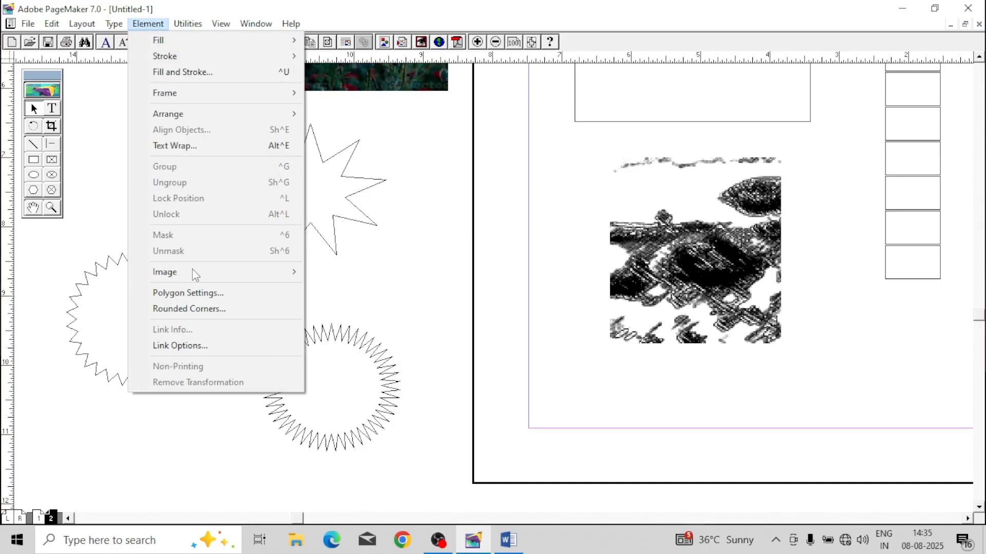
{"action": "left_click", "coordinate": [353, 300]}
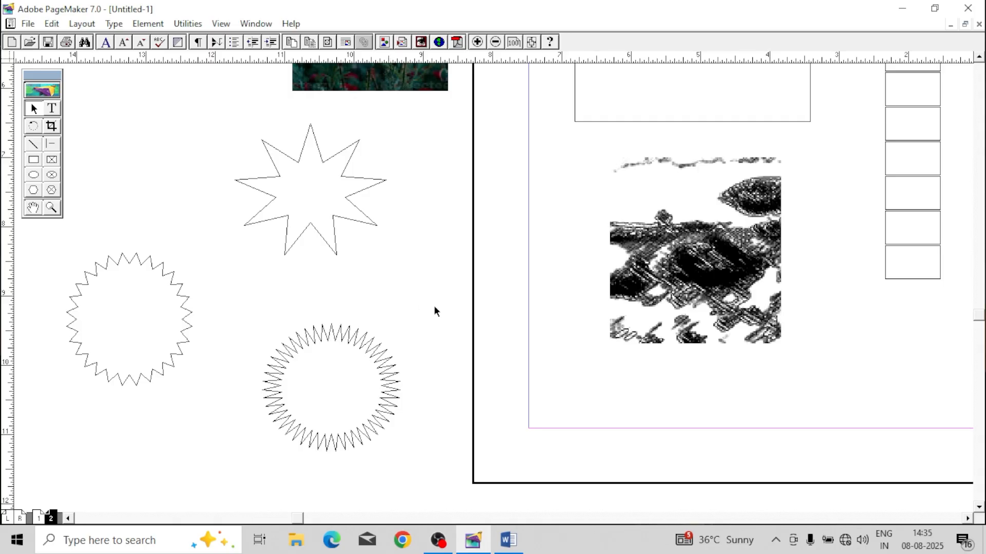
{"action": "left_click_drag", "start_coordinate": [513, 349], "coordinate": [567, 222]}
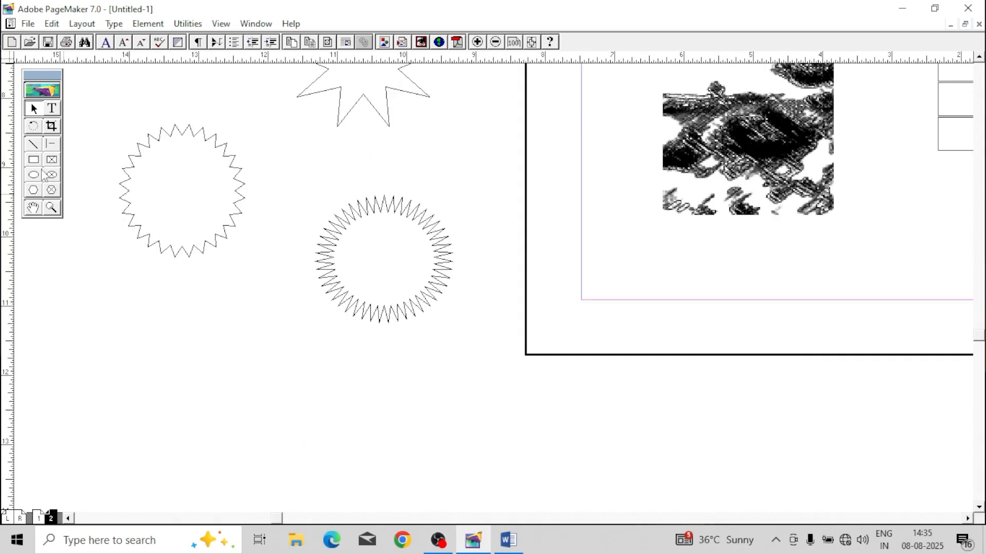
{"action": "left_click", "coordinate": [35, 161]}
{"action": "left_click_drag", "start_coordinate": [106, 341], "coordinate": [346, 445]}
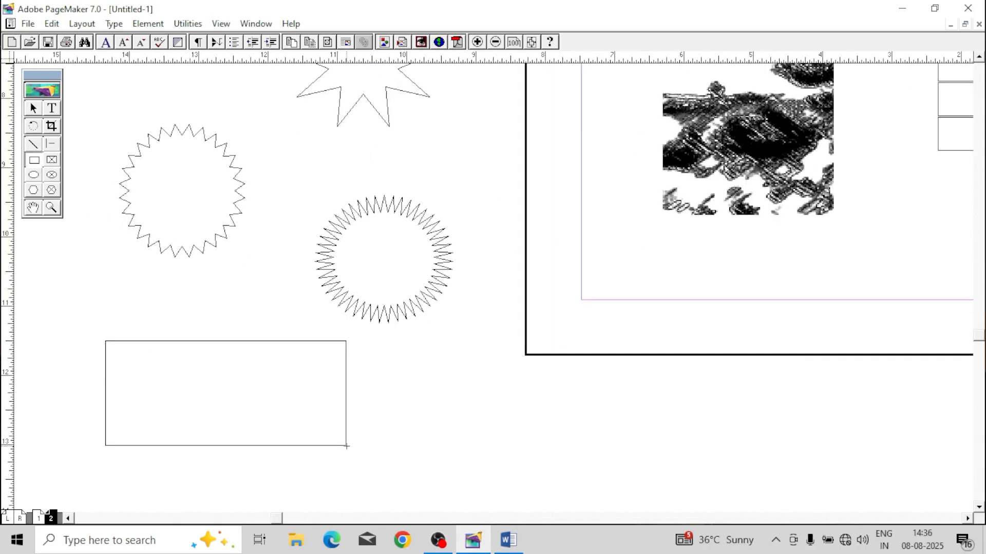
Step: Set the default corner style to the second-roundest option and draw a rounded rectangle on the pasteboard beside the wide rectangle
{"action": "double_click", "coordinate": [33, 160]}
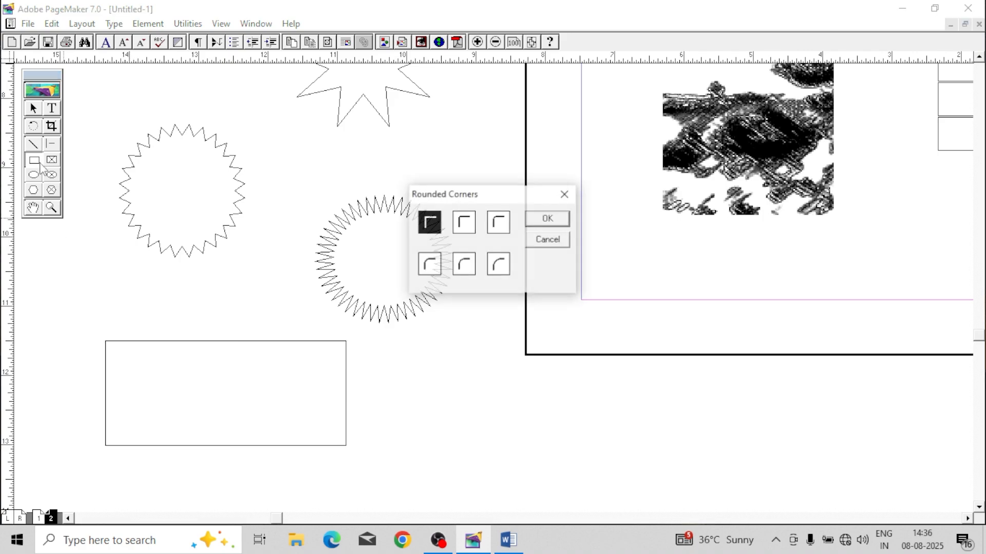
{"action": "left_click", "coordinate": [467, 263]}
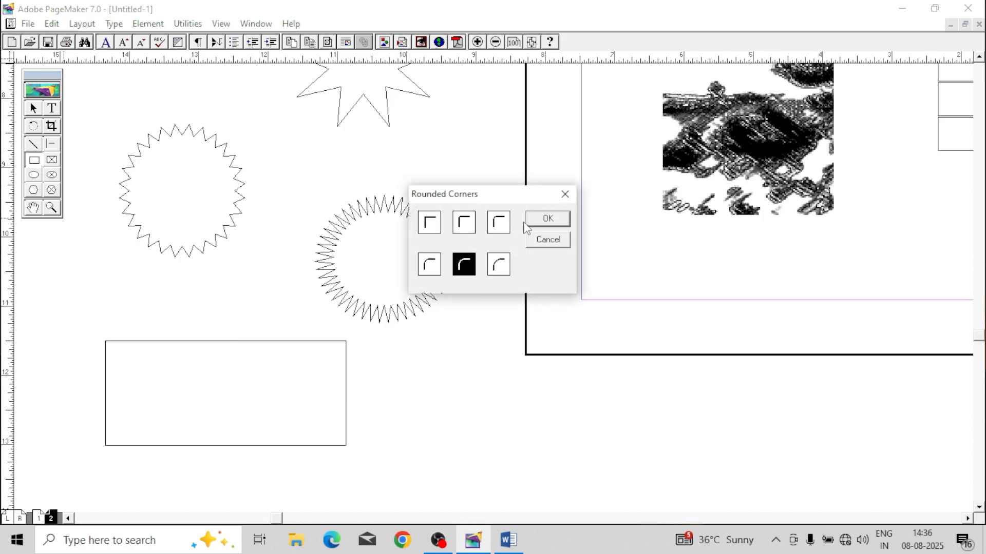
{"action": "left_click", "coordinate": [548, 221]}
{"action": "left_click_drag", "start_coordinate": [638, 432], "coordinate": [680, 442]}
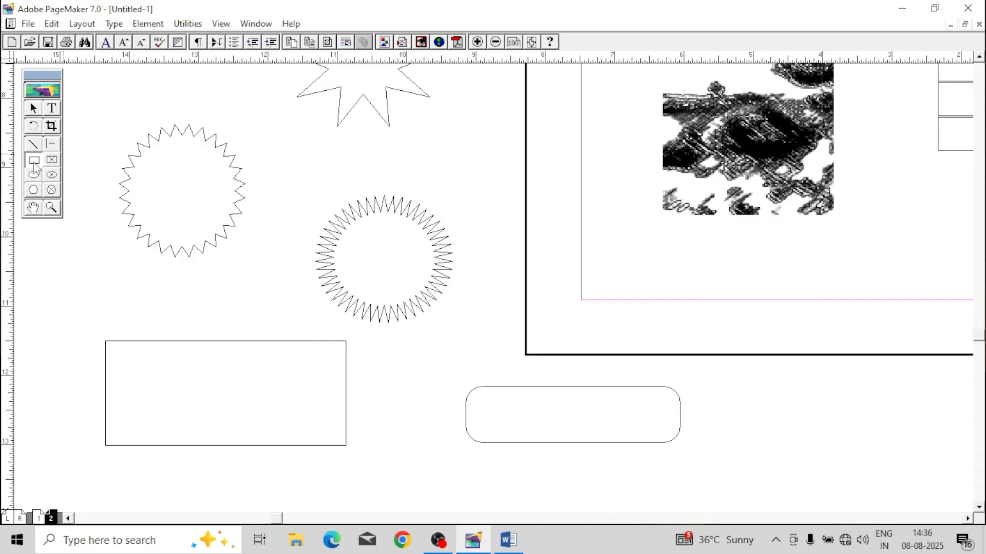
Step: Reset the default corner style to square and draw a rectangle on the page just below the black-and-white sketch image
{"action": "left_click", "coordinate": [34, 108]}
{"action": "left_click", "coordinate": [536, 387]}
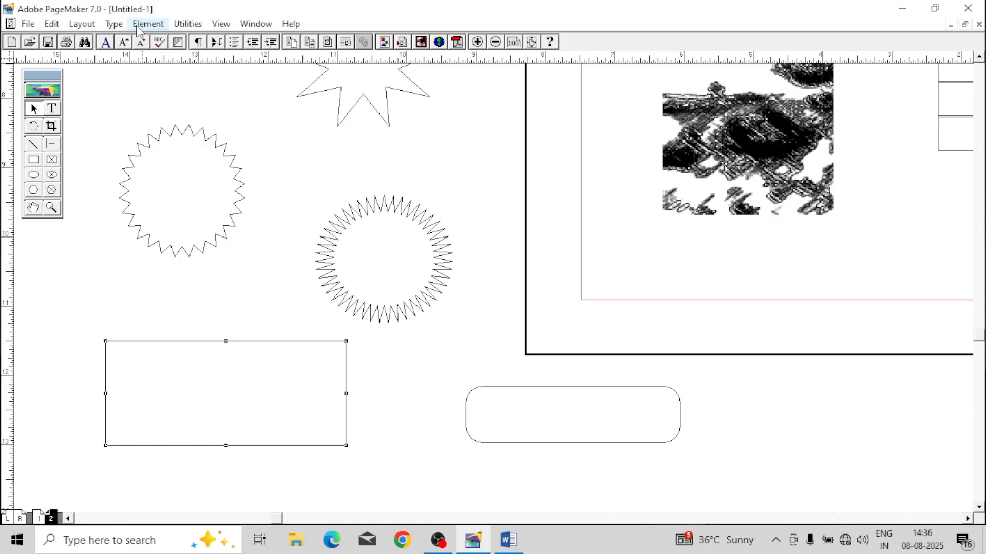
{"action": "left_click", "coordinate": [139, 29]}
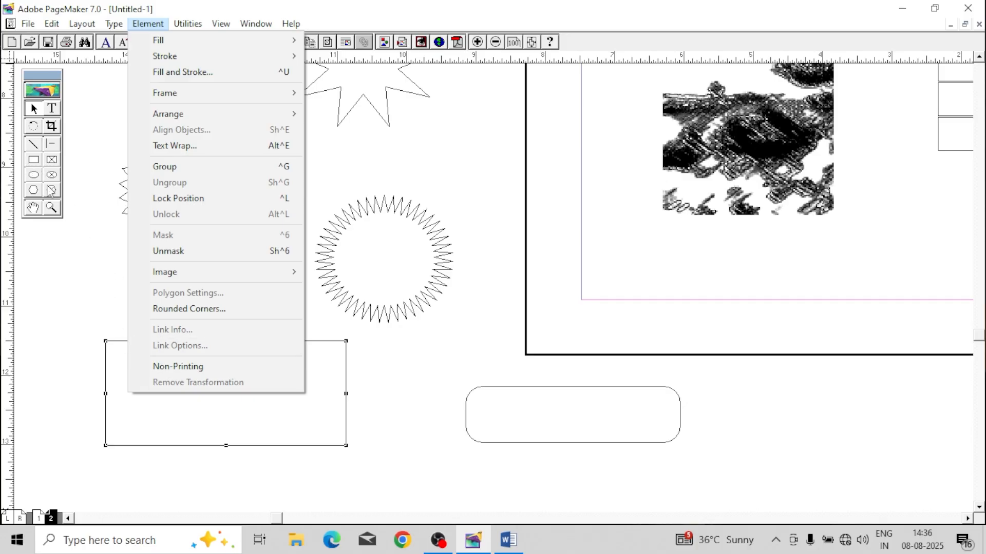
{"action": "left_click", "coordinate": [34, 160]}
{"action": "double_click", "coordinate": [34, 160]}
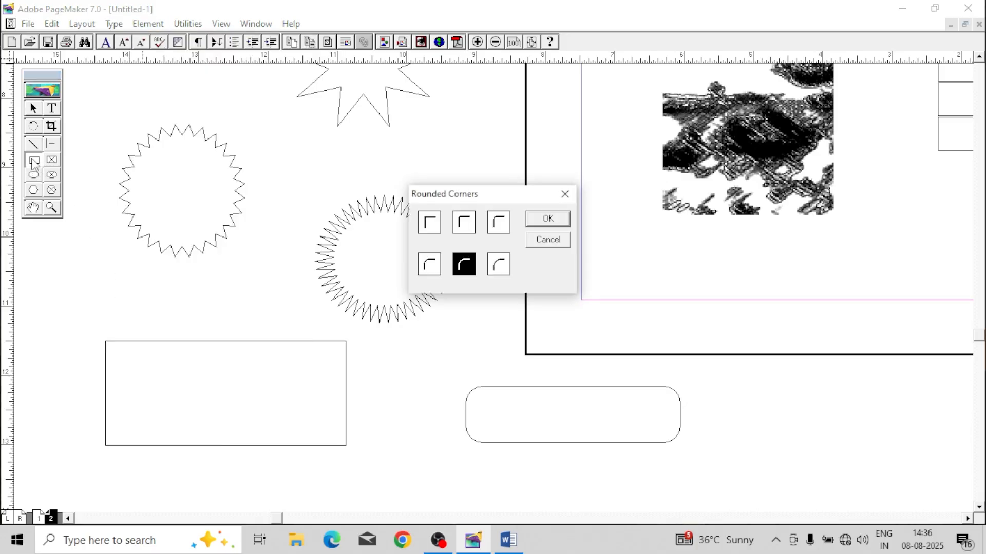
{"action": "left_click", "coordinate": [429, 222]}
{"action": "left_click", "coordinate": [546, 220]}
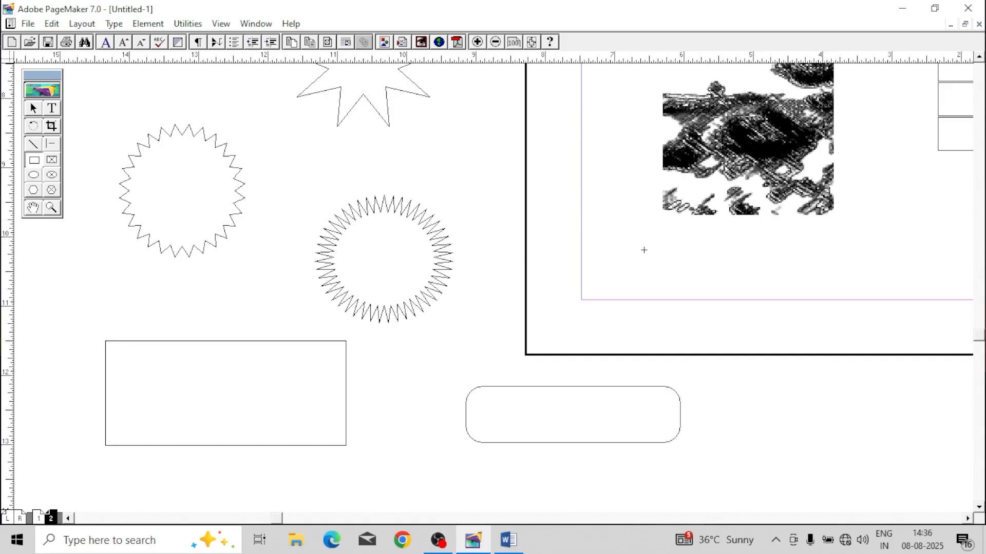
{"action": "left_click_drag", "start_coordinate": [586, 222], "coordinate": [800, 289]}
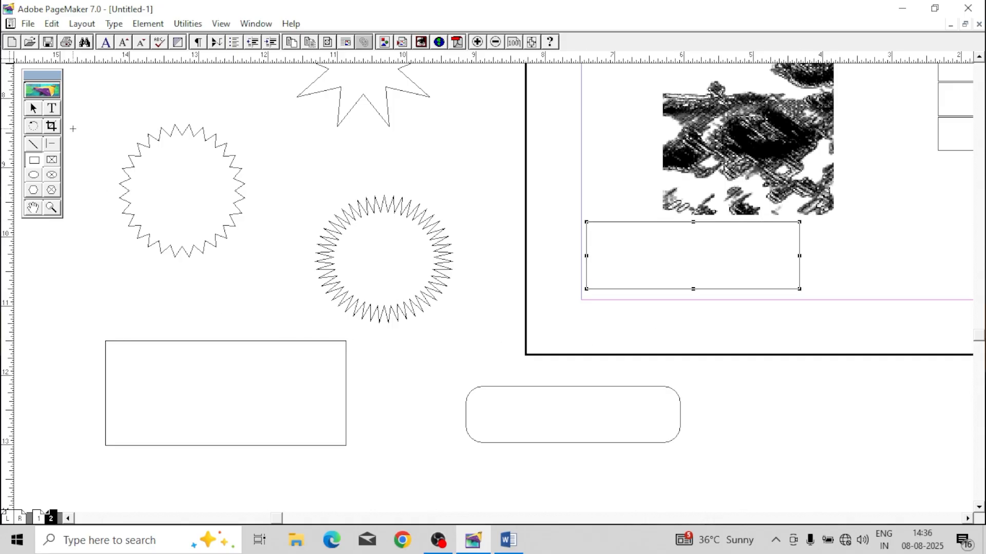
Step: Give the wide pasteboard rectangle the third, lightly rounded corner style, reduce its height and move it up under the starbursts
{"action": "left_click", "coordinate": [33, 109]}
{"action": "left_click", "coordinate": [497, 405]}
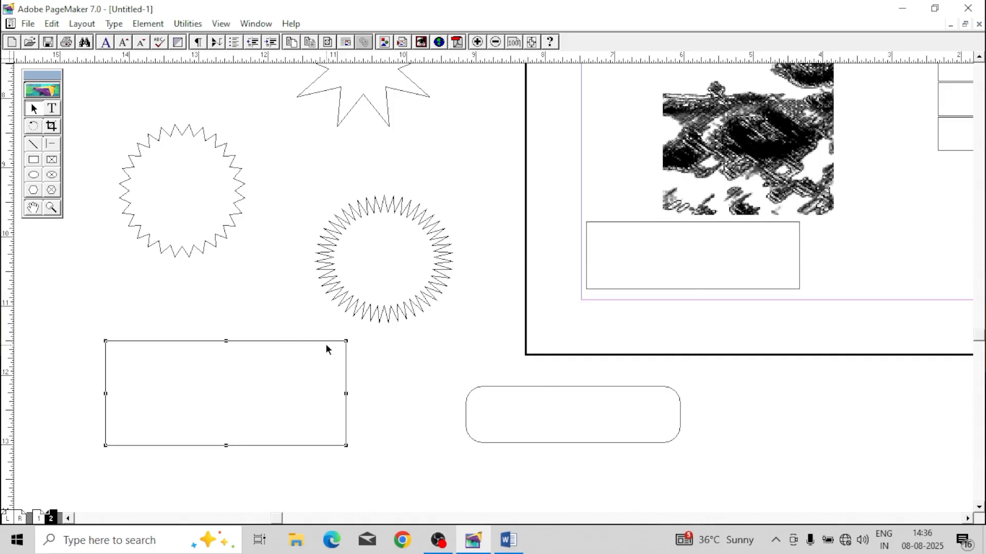
{"action": "left_click", "coordinate": [147, 24]}
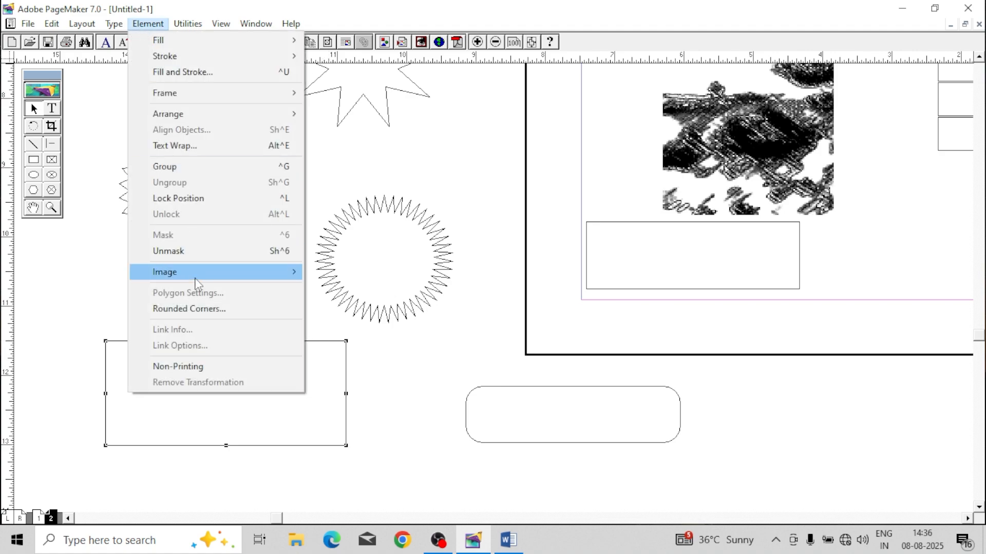
{"action": "left_click", "coordinate": [211, 308]}
{"action": "left_click", "coordinate": [463, 264]}
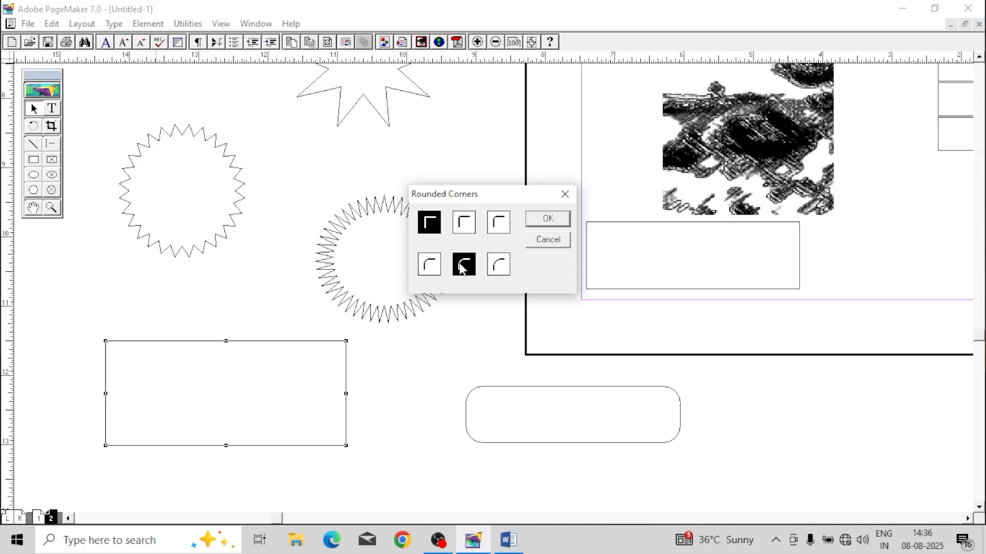
{"action": "left_click", "coordinate": [497, 266]}
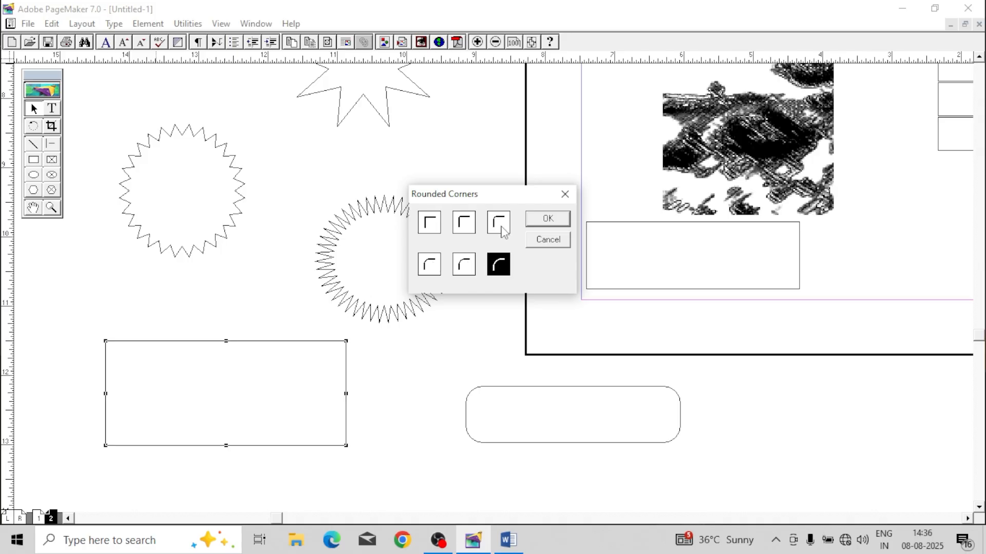
{"action": "left_click", "coordinate": [501, 225]}
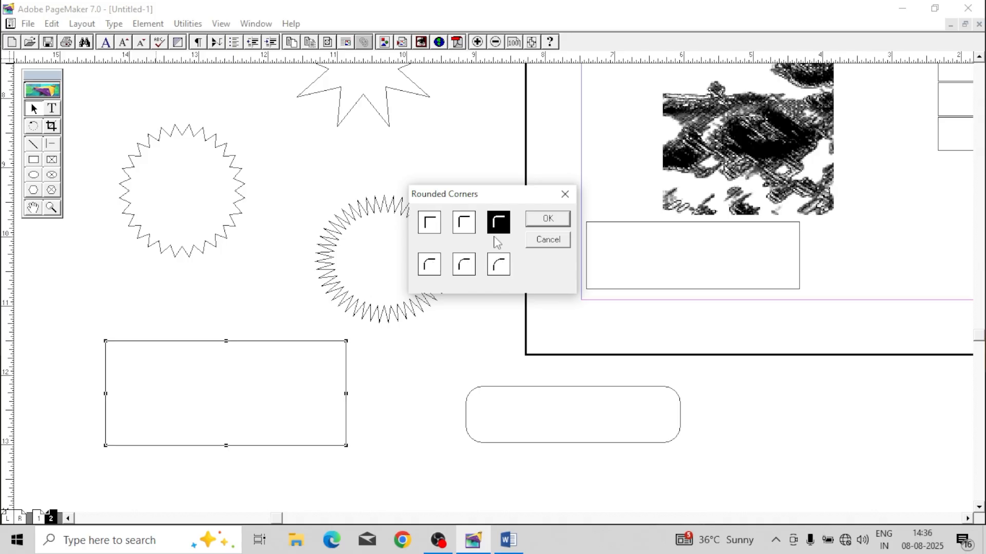
{"action": "left_click", "coordinate": [536, 221]}
{"action": "left_click_drag", "start_coordinate": [229, 341], "coordinate": [226, 313]}
Step: Move the page's square-cornered rectangle to the pasteboard, apply the roundest corner style, reduce its height and place it under the lightly rounded one
{"action": "left_click_drag", "start_coordinate": [593, 226], "coordinate": [141, 417]}
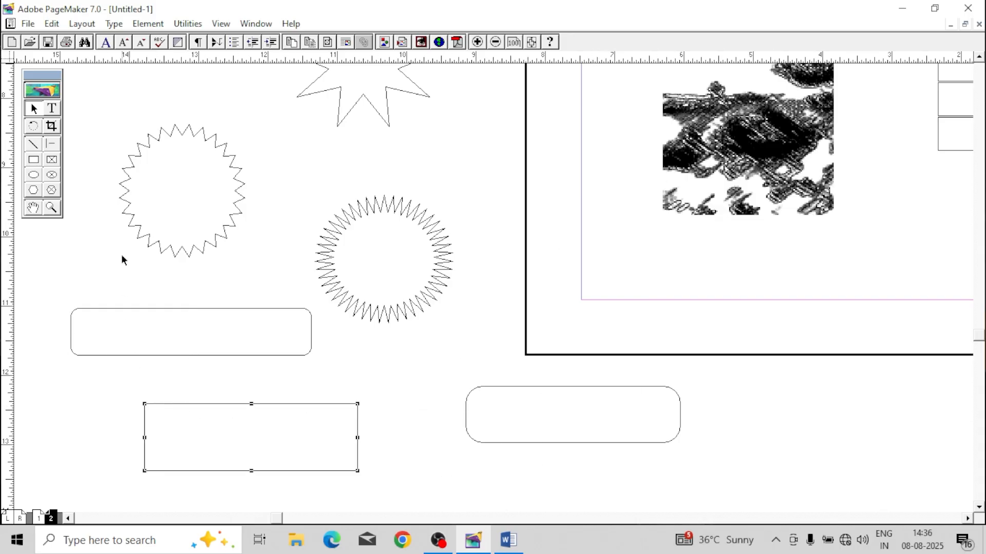
{"action": "left_click", "coordinate": [114, 24]}
{"action": "mouse_move", "coordinate": [148, 24]}
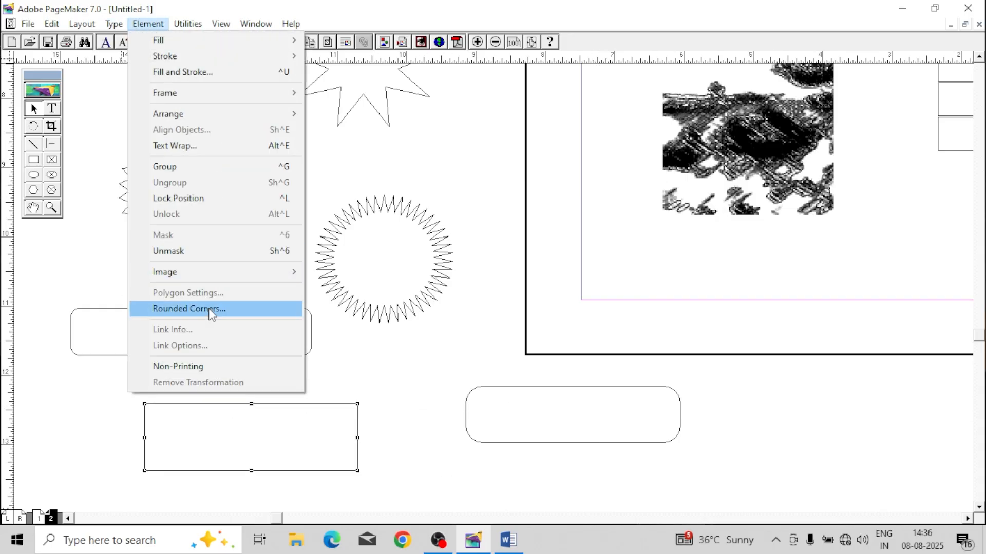
{"action": "left_click", "coordinate": [272, 310]}
{"action": "left_click", "coordinate": [498, 266]}
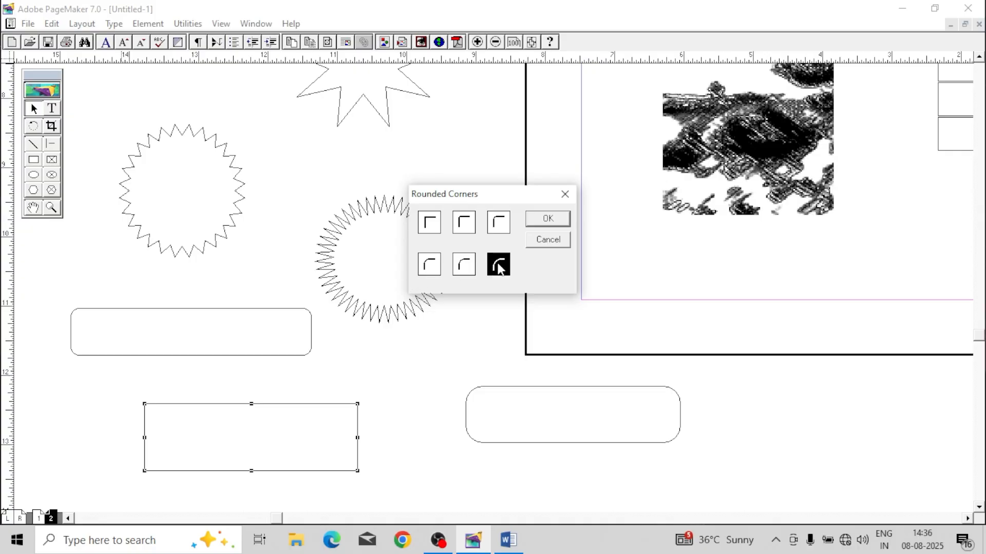
{"action": "left_click", "coordinate": [546, 219]}
{"action": "left_click_drag", "start_coordinate": [251, 470], "coordinate": [250, 448]}
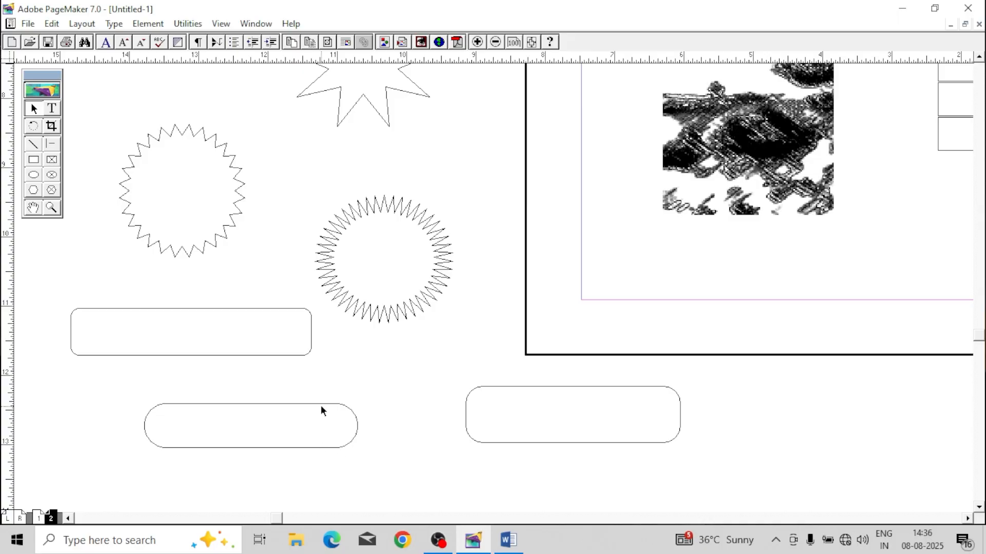
{"action": "left_click_drag", "start_coordinate": [321, 406], "coordinate": [366, 375]}
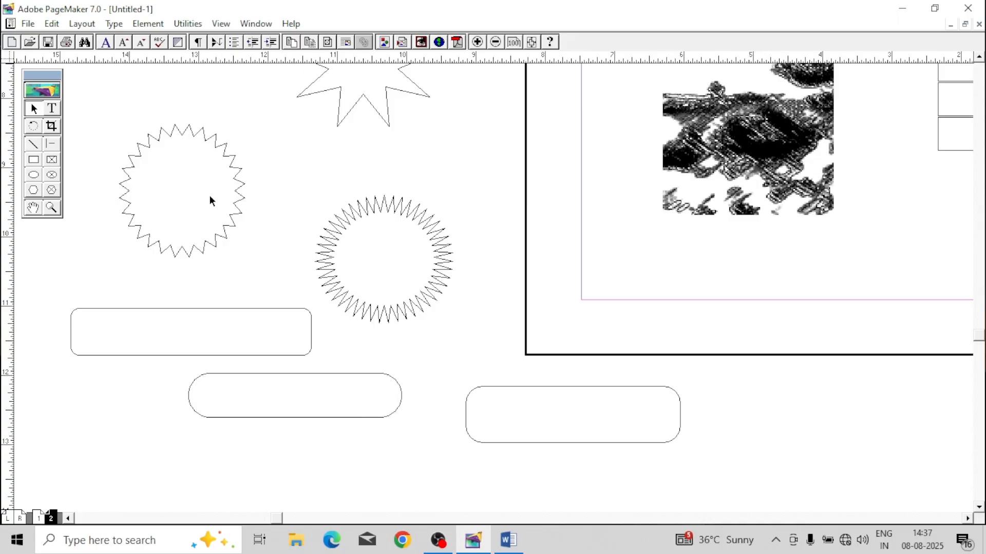
Step: Check the poppy photo's link info, relink it to the download file and shift the photo slightly up and right
{"action": "left_click", "coordinate": [155, 25]}
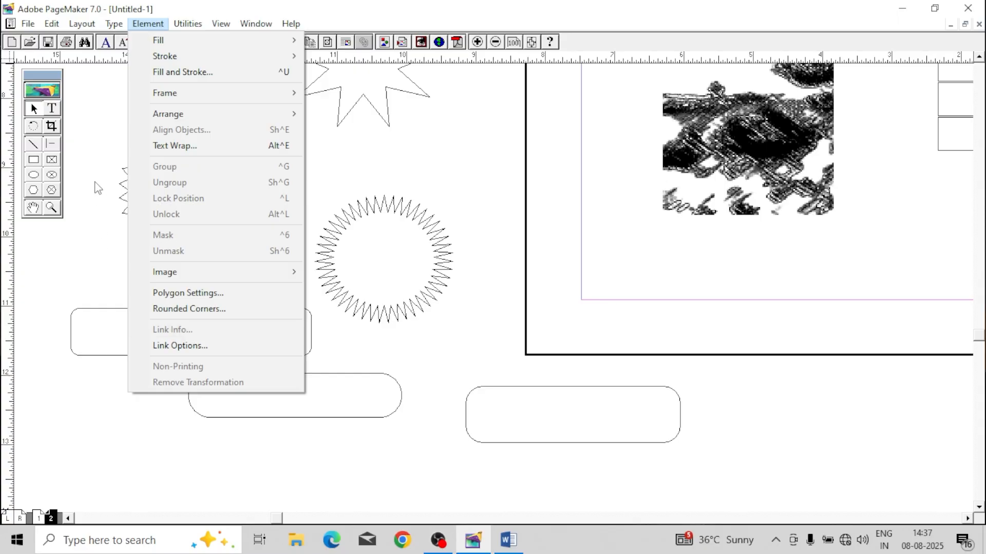
{"action": "left_click", "coordinate": [91, 154]}
{"action": "scroll", "coordinate": [461, 291], "scroll_direction": "up", "scroll_amount": 10}
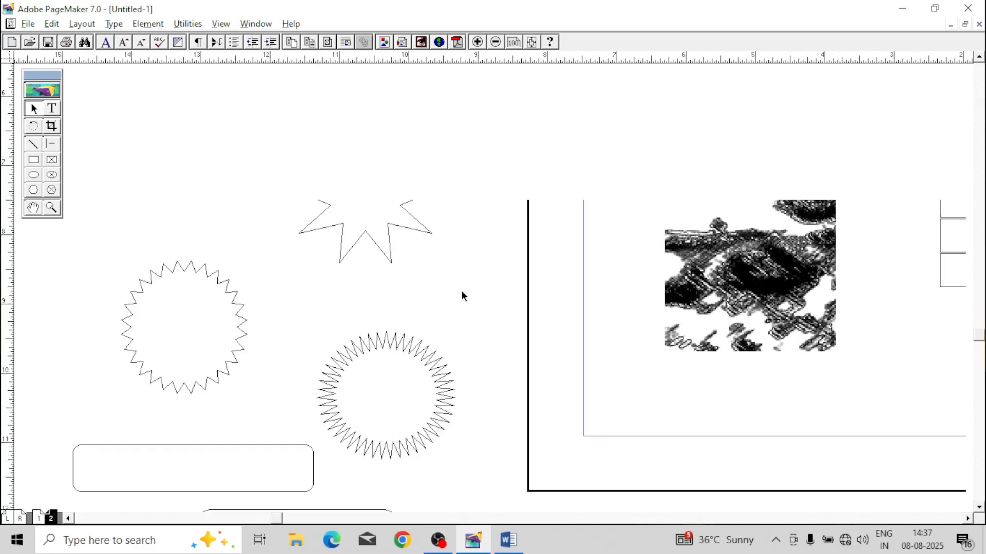
{"action": "left_click", "coordinate": [374, 192]}
{"action": "left_click_drag", "start_coordinate": [374, 193], "coordinate": [360, 178]}
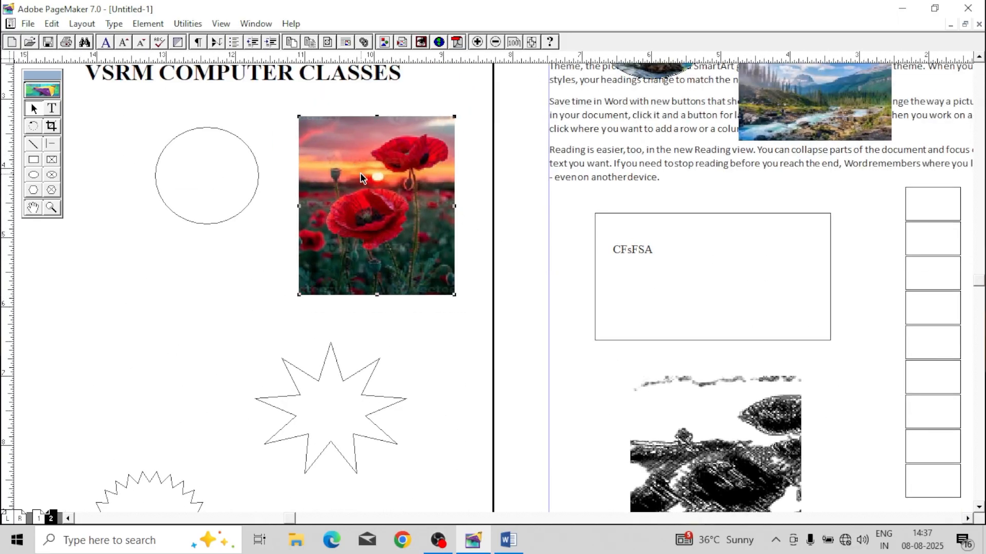
{"action": "left_click", "coordinate": [147, 23]}
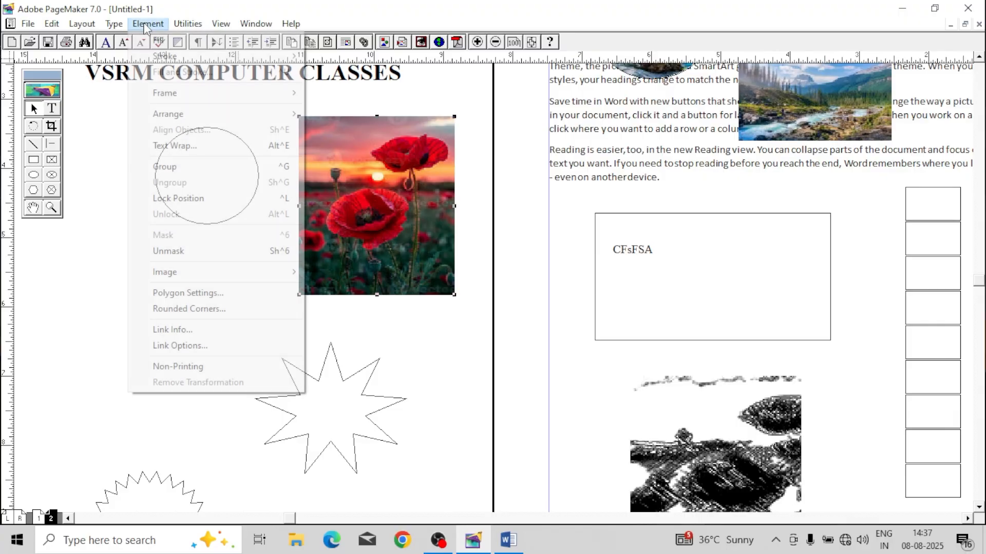
{"action": "left_click", "coordinate": [213, 329]}
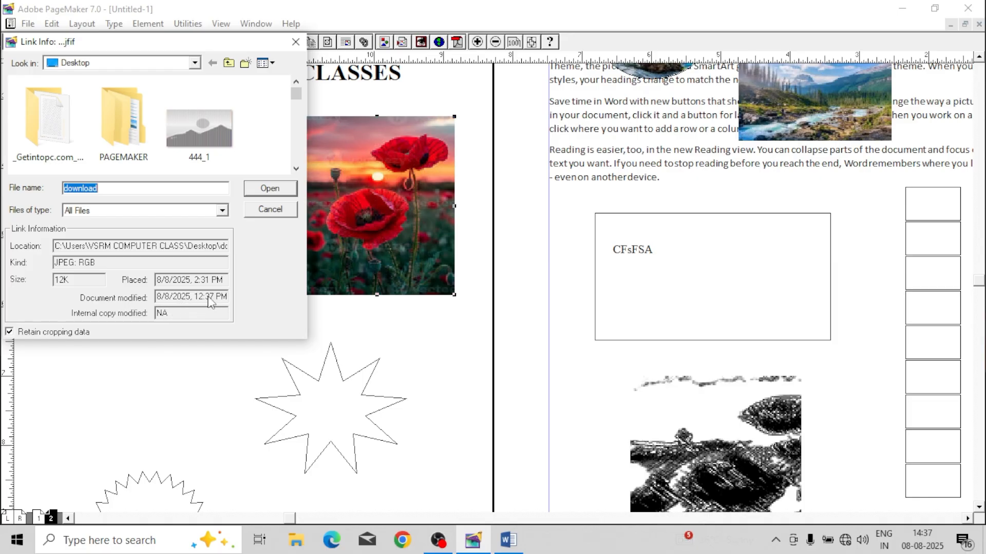
{"action": "left_click", "coordinate": [275, 188]}
{"action": "mouse_move", "coordinate": [353, 188]}
{"action": "left_mouse_down"}
{"action": "mouse_move", "coordinate": [411, 189]}
{"action": "mouse_move", "coordinate": [363, 175]}
{"action": "left_mouse_up"}
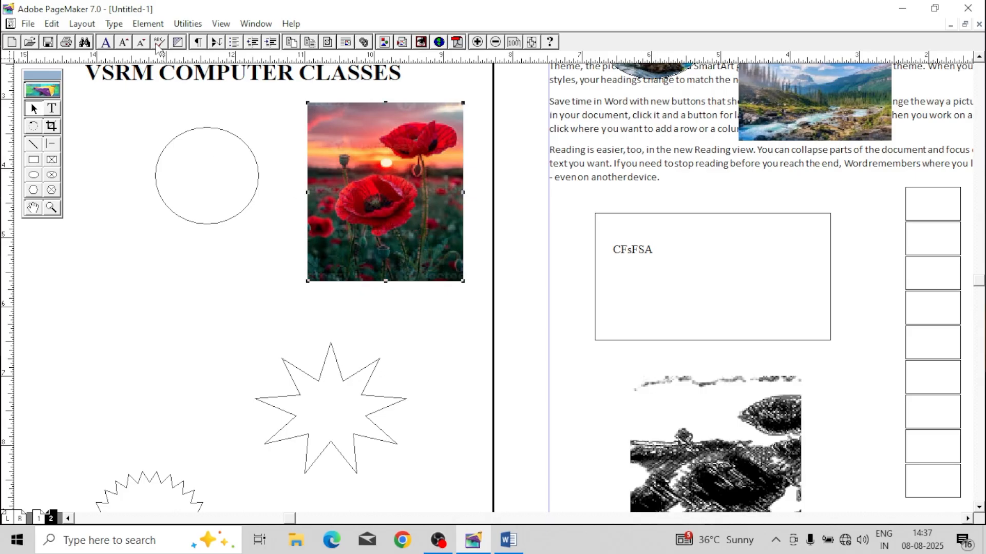
Step: Nudge the poppy photo a little further up and right, and deselect it
{"action": "left_click", "coordinate": [148, 24]}
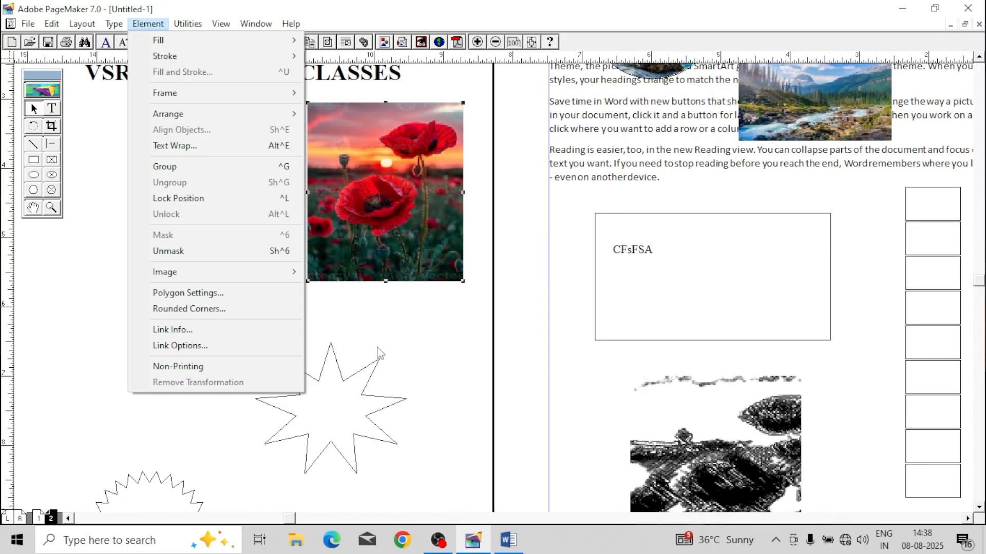
{"action": "left_click", "coordinate": [440, 315]}
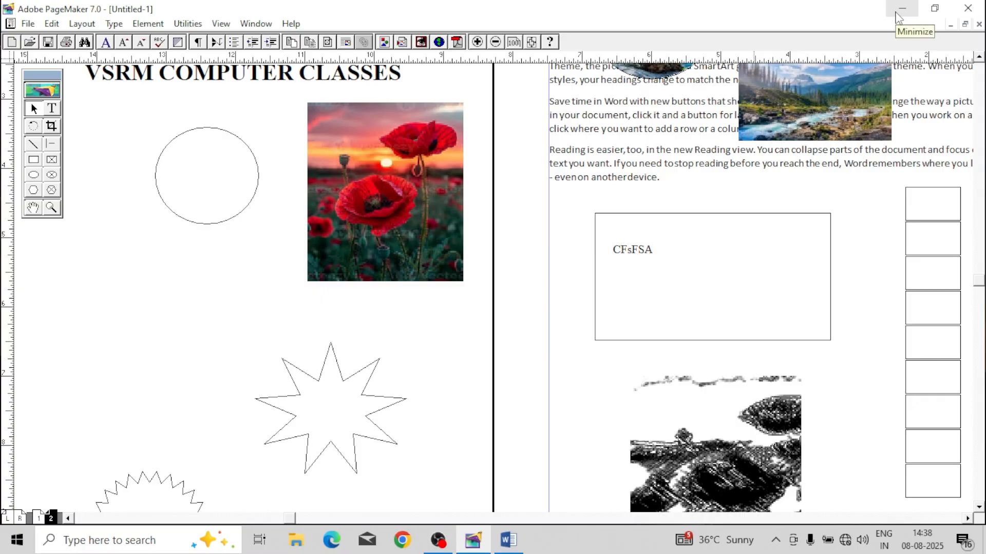
{"action": "left_click_drag", "start_coordinate": [383, 198], "coordinate": [392, 192]}
{"action": "left_click", "coordinate": [111, 158]}
Step: Place the download (3) image as a JPEG on the pasteboard below the circle, sized to fit there, and shift it slightly down
{"action": "left_click", "coordinate": [28, 24]}
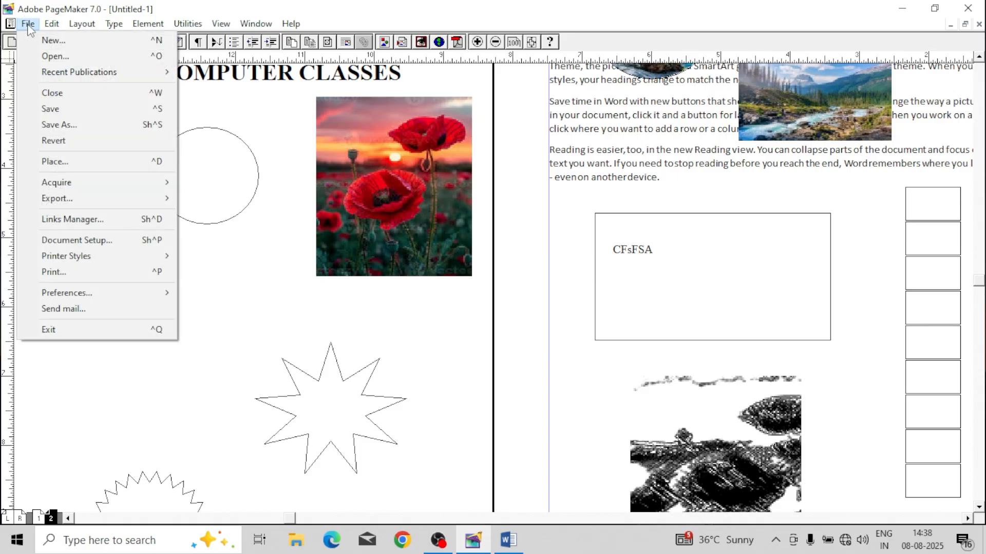
{"action": "left_click", "coordinate": [77, 161]}
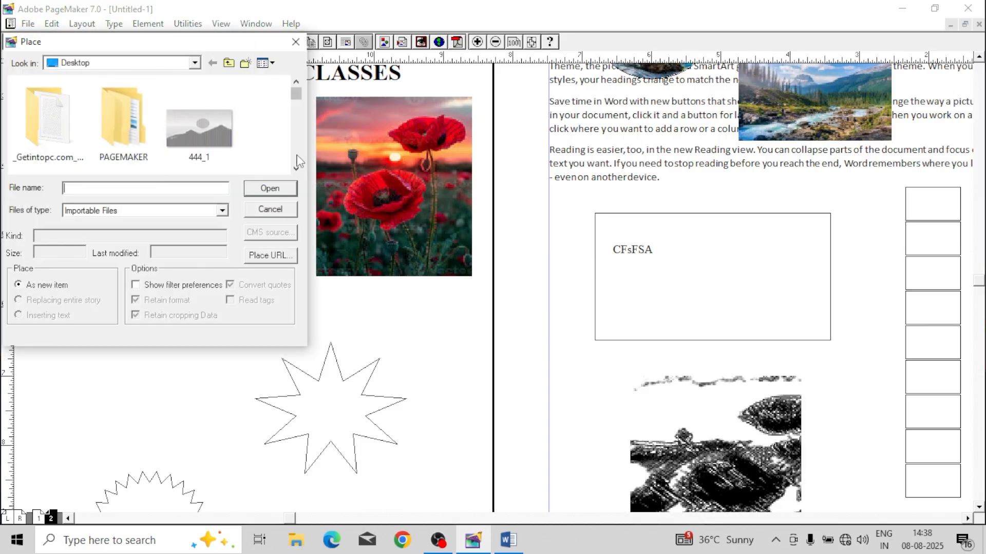
{"action": "left_click_drag", "start_coordinate": [296, 97], "coordinate": [301, 121]}
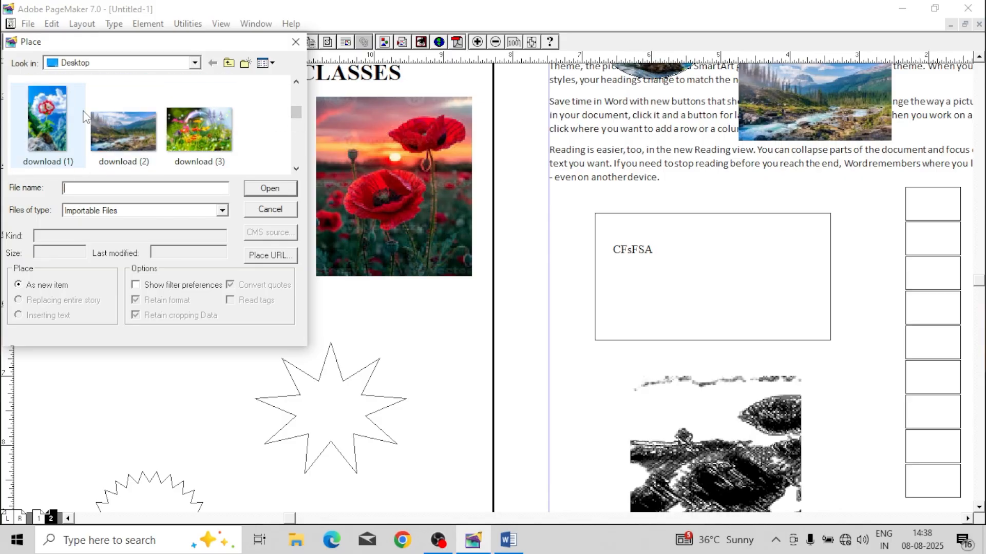
{"action": "left_click", "coordinate": [47, 120]}
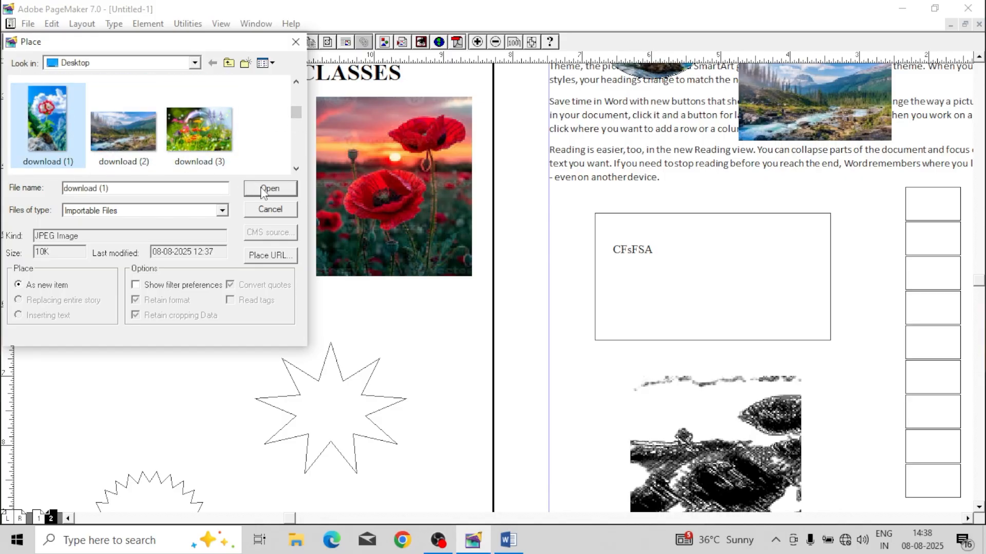
{"action": "left_click", "coordinate": [208, 130]}
{"action": "left_click", "coordinate": [265, 188]}
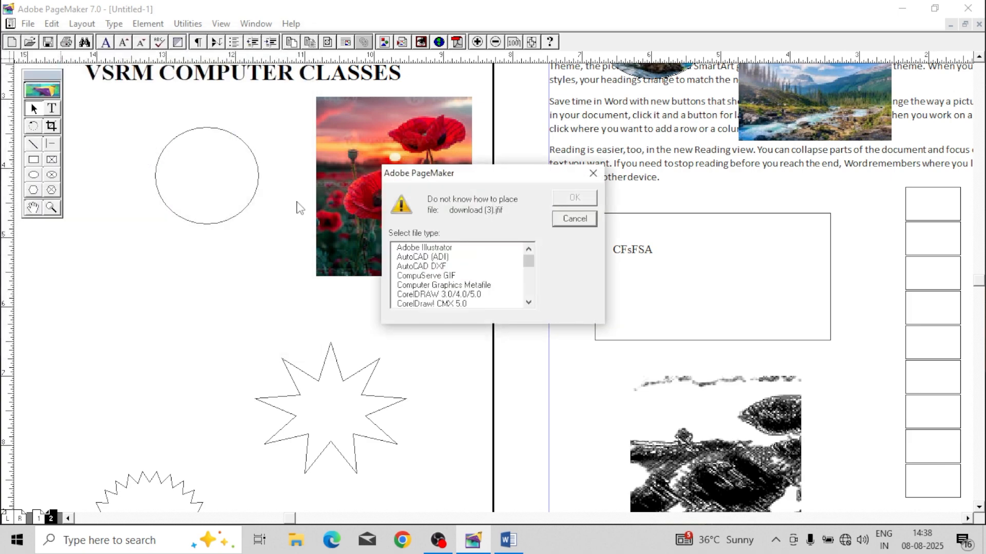
{"action": "mouse_move", "coordinate": [531, 269]}
{"action": "left_mouse_down"}
{"action": "mouse_move", "coordinate": [534, 290]}
{"action": "mouse_move", "coordinate": [529, 268]}
{"action": "left_mouse_up"}
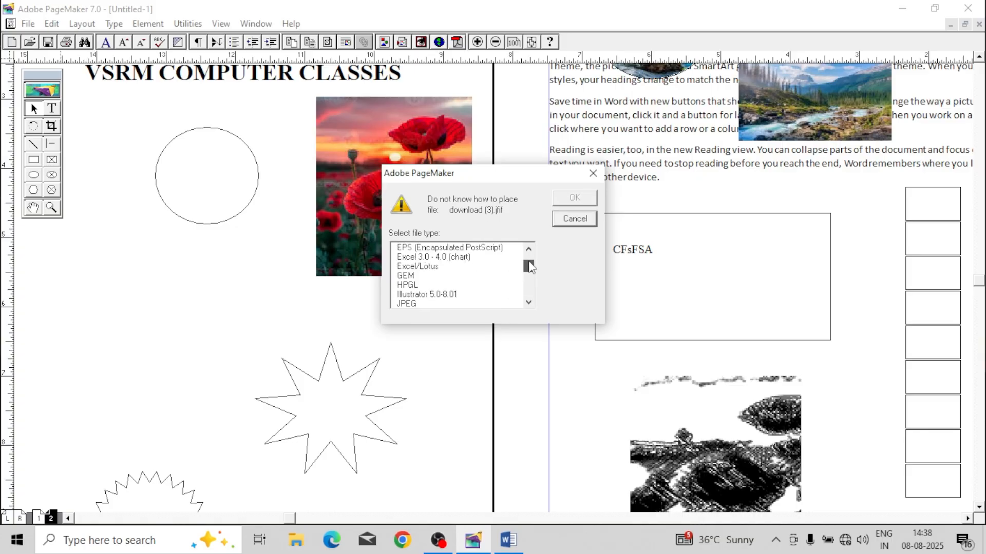
{"action": "left_click", "coordinate": [442, 304]}
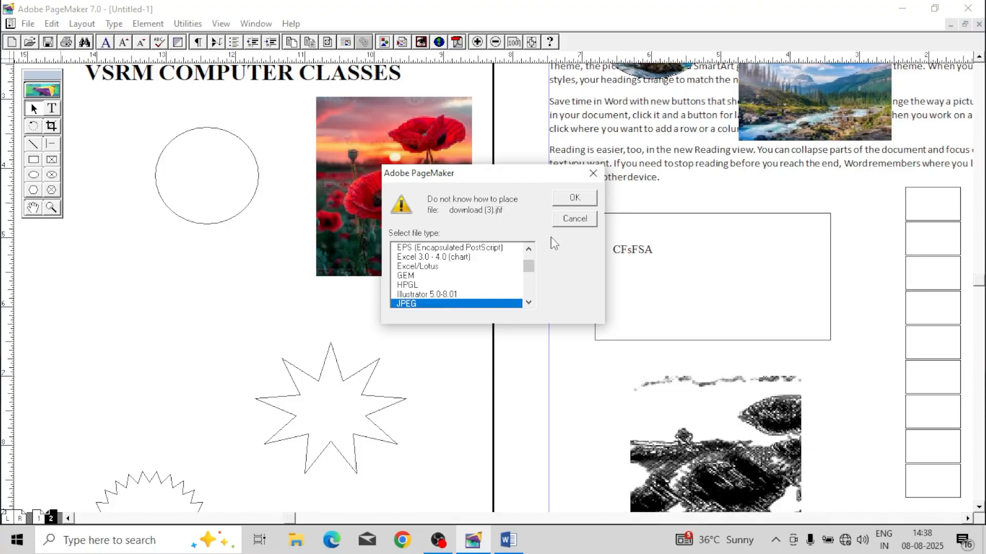
{"action": "left_click", "coordinate": [574, 198]}
{"action": "left_click_drag", "start_coordinate": [78, 258], "coordinate": [260, 379]}
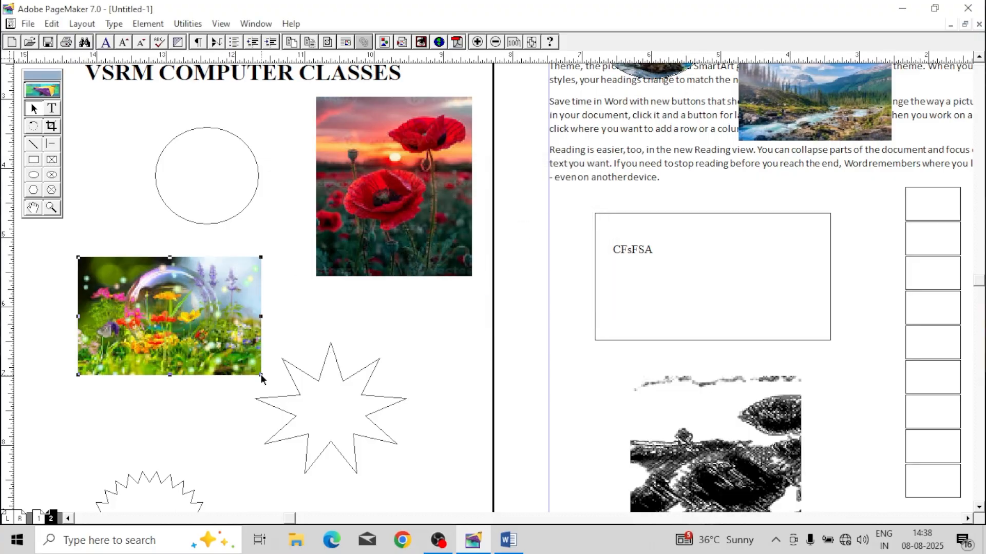
{"action": "mouse_move", "coordinate": [221, 324]}
{"action": "left_mouse_down"}
{"action": "mouse_move", "coordinate": [204, 296]}
{"action": "mouse_move", "coordinate": [216, 341]}
{"action": "left_mouse_up"}
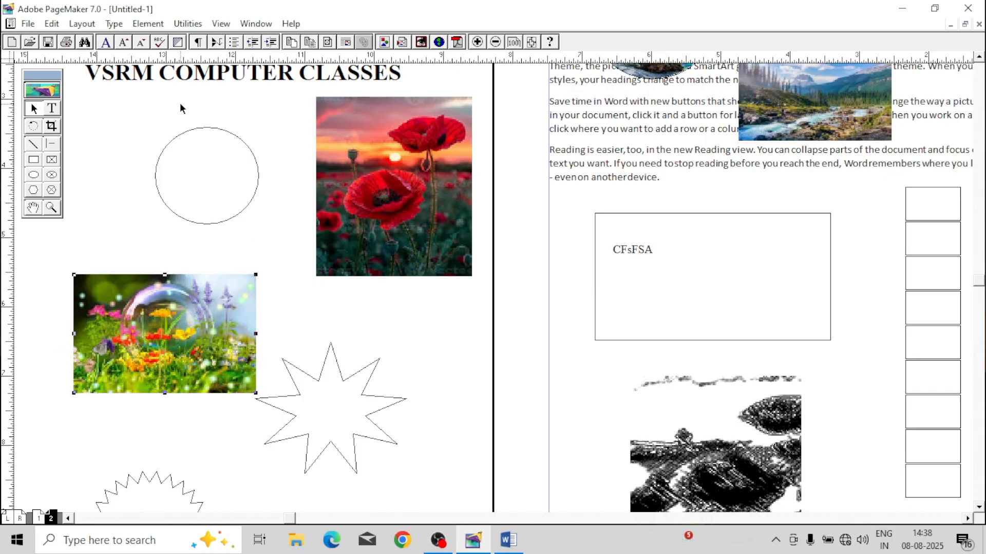
Step: Turn on automatic updating in the link options of the bubble-and-flowers photo on the pasteboard
{"action": "left_click", "coordinate": [147, 24]}
{"action": "left_click", "coordinate": [227, 345]}
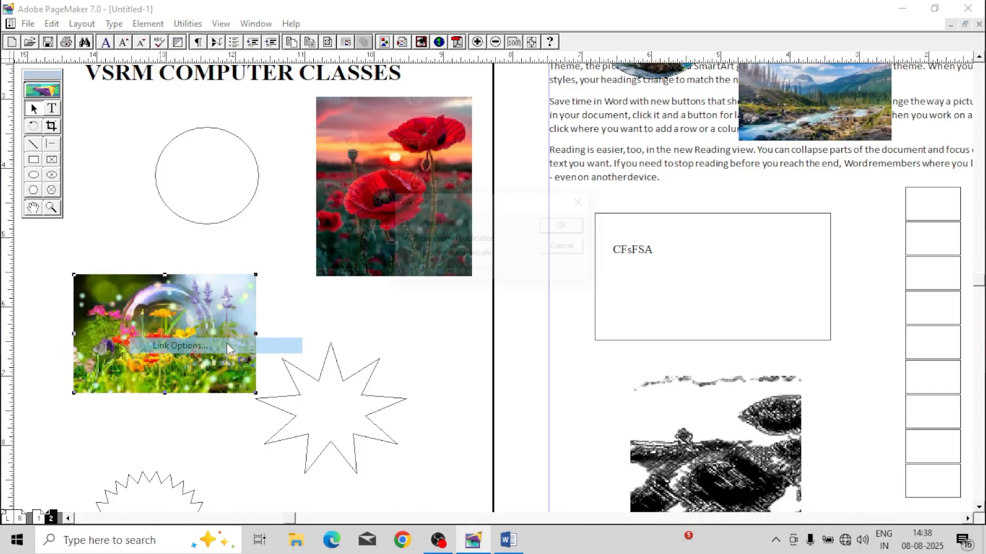
{"action": "left_click", "coordinate": [414, 256]}
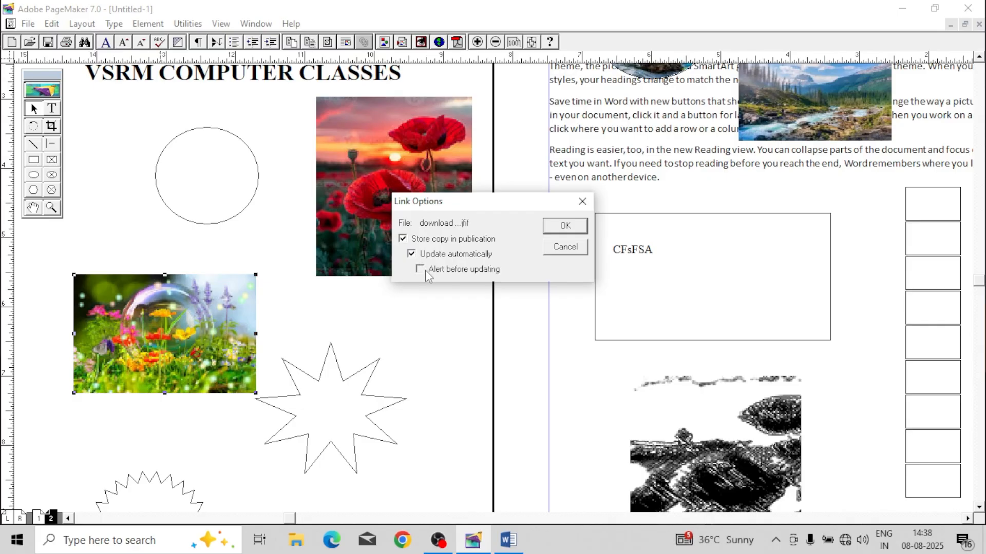
{"action": "left_click", "coordinate": [565, 226]}
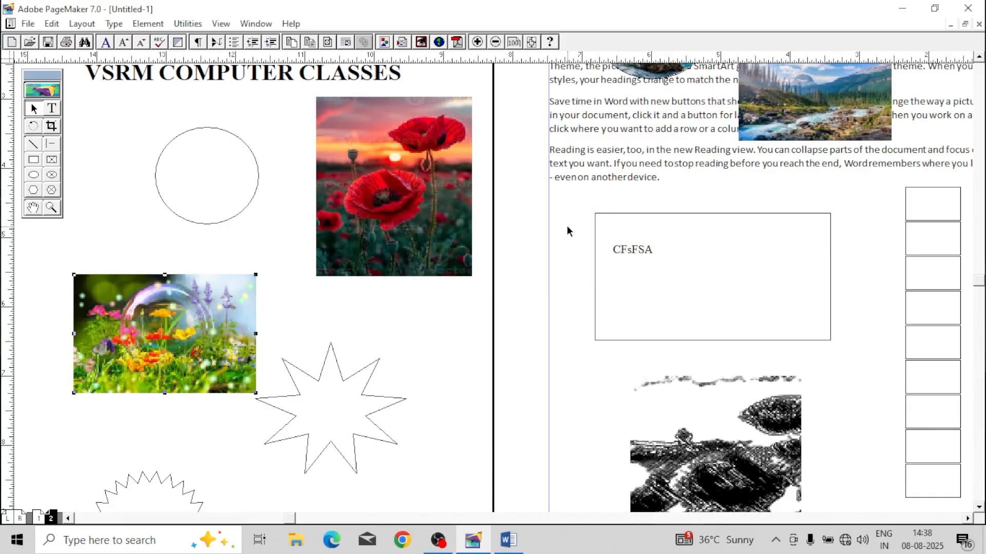
Step: Save the publication to the Desktop under the file name INDIA
{"action": "left_click", "coordinate": [27, 24]}
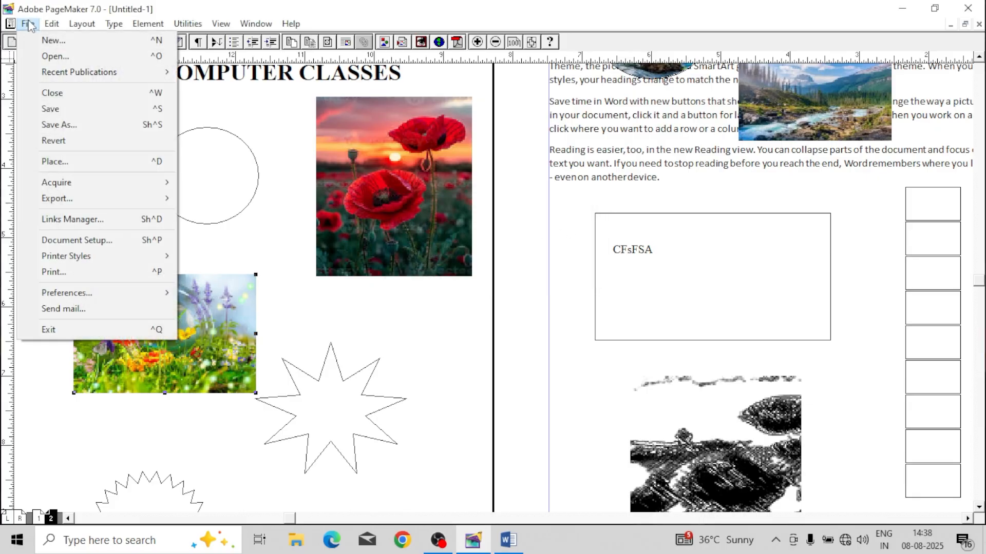
{"action": "left_click", "coordinate": [68, 113]}
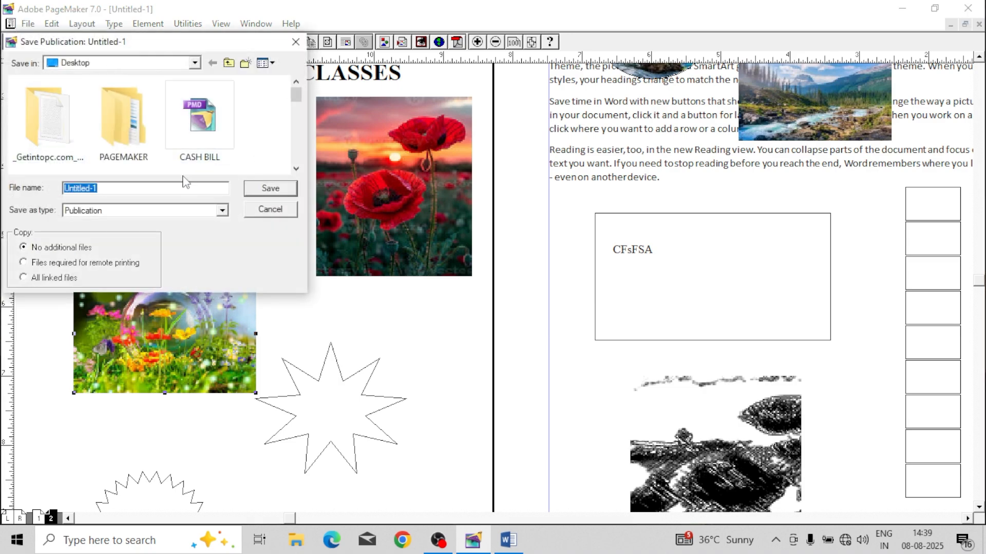
{"action": "type", "text": "VSR"}
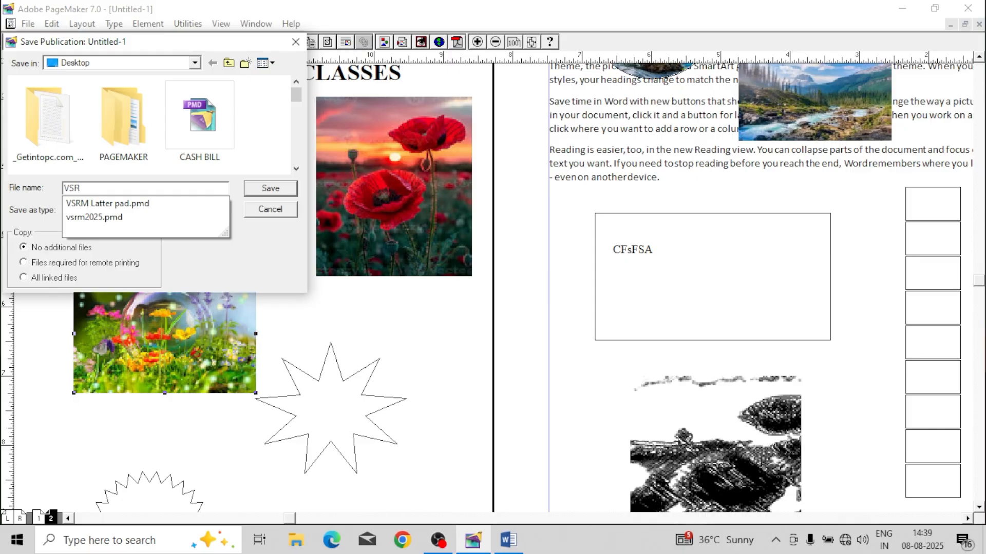
{"action": "key", "text": "BackSpace"}
{"action": "key", "text": "BackSpace"}
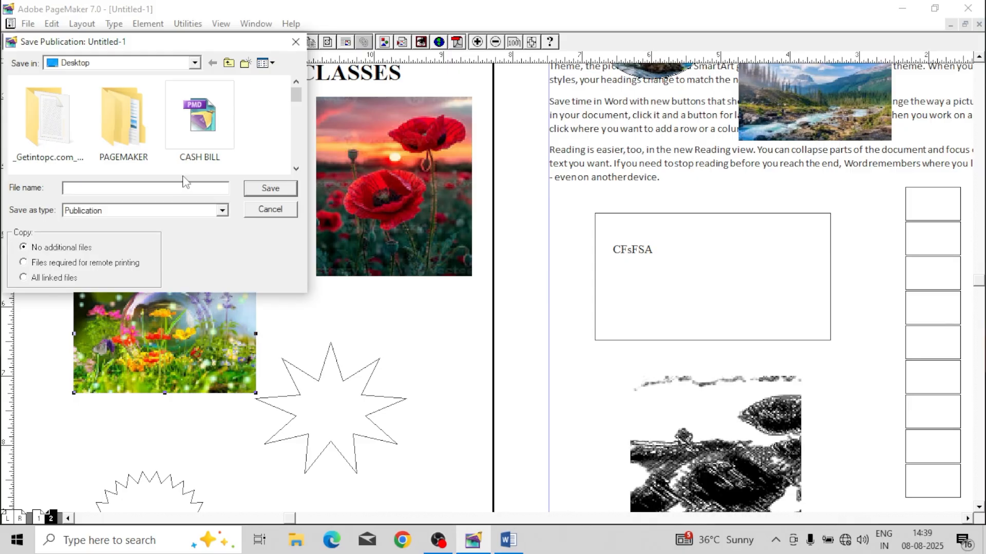
{"action": "type", "text": "C"}
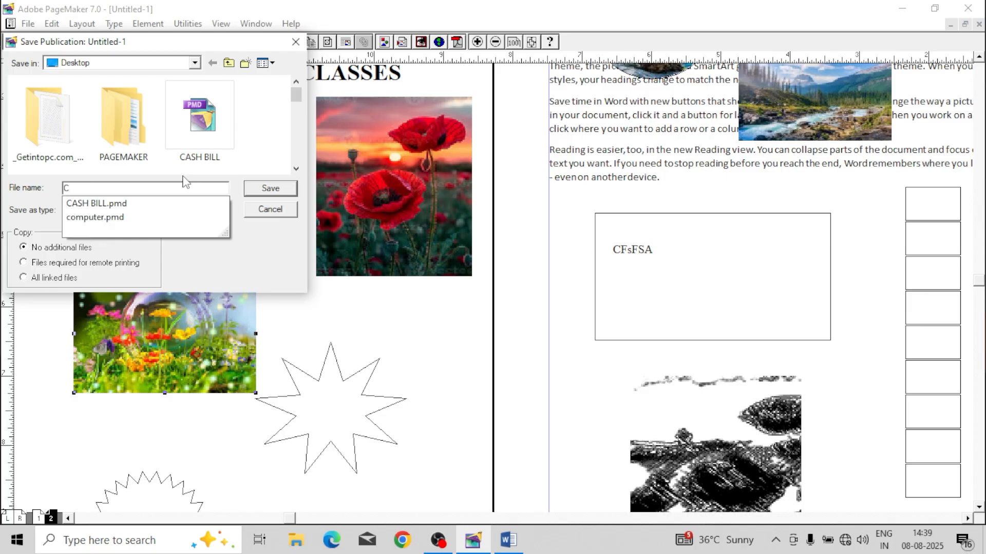
{"action": "key", "text": "BackSpace"}
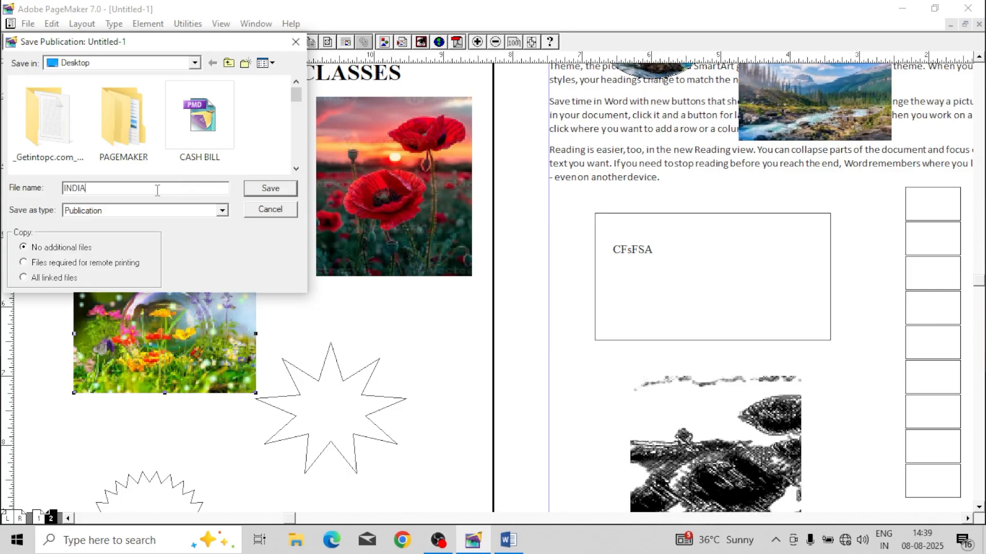
{"action": "left_click", "coordinate": [271, 188]}
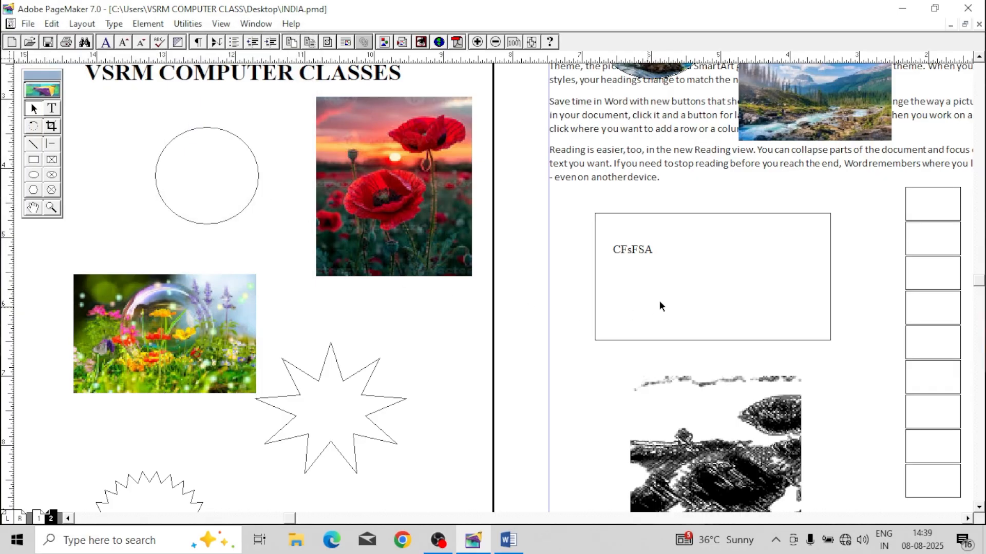
Step: Check the desktop for the saved INDIA file, return to PageMaker and close the publication
{"action": "left_click", "coordinate": [904, 11]}
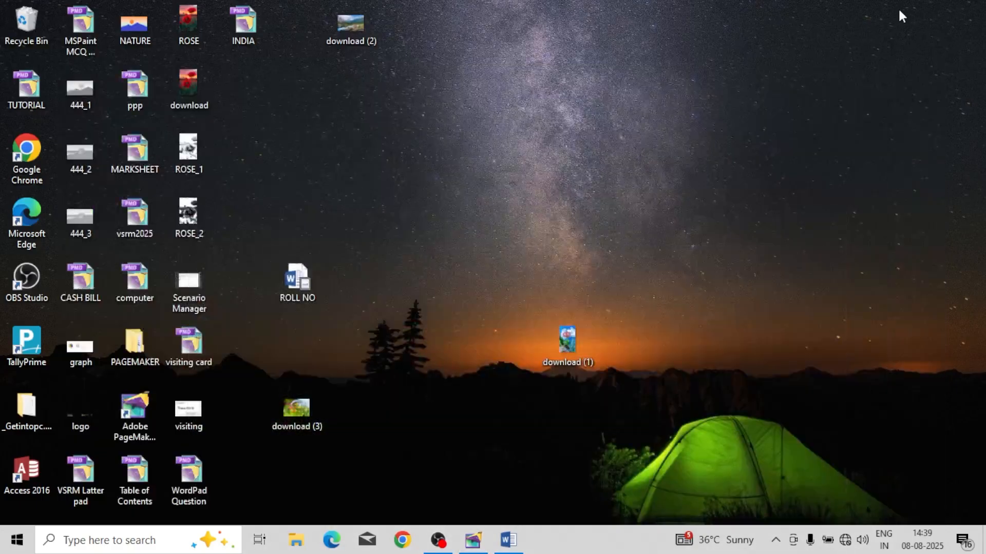
{"action": "left_click", "coordinate": [473, 539]}
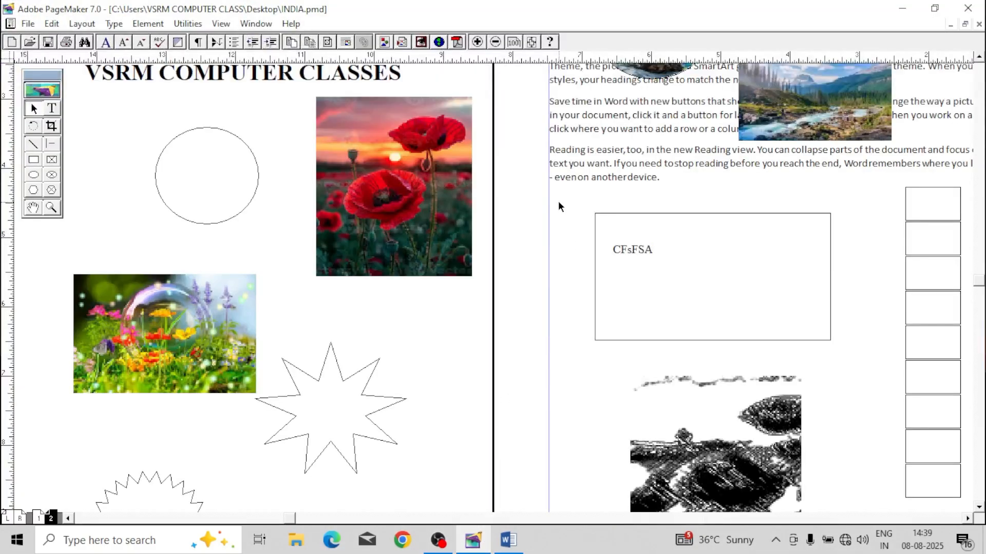
{"action": "key", "text": "ctrl+w"}
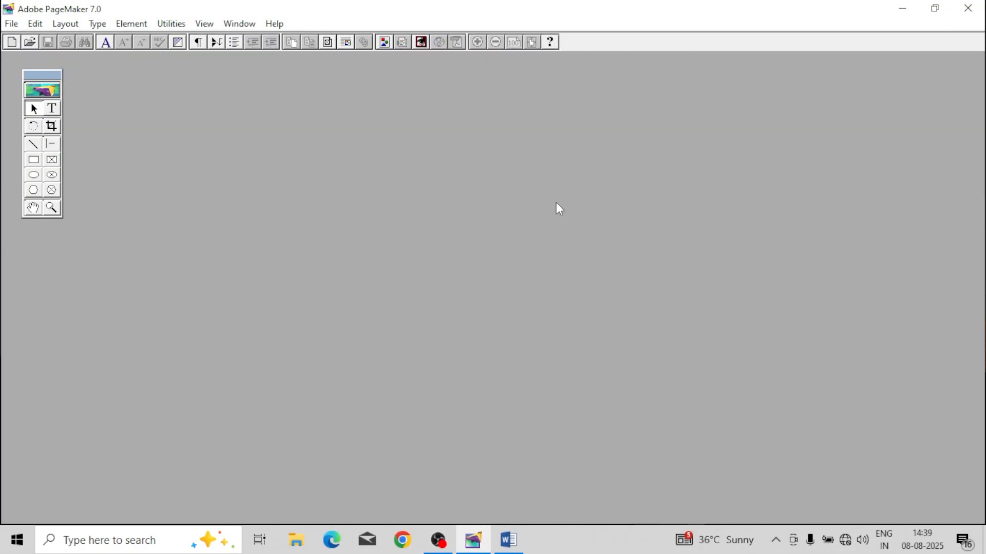
Step: Open the download (3) image from the desktop in Paint
{"action": "left_click", "coordinate": [903, 8]}
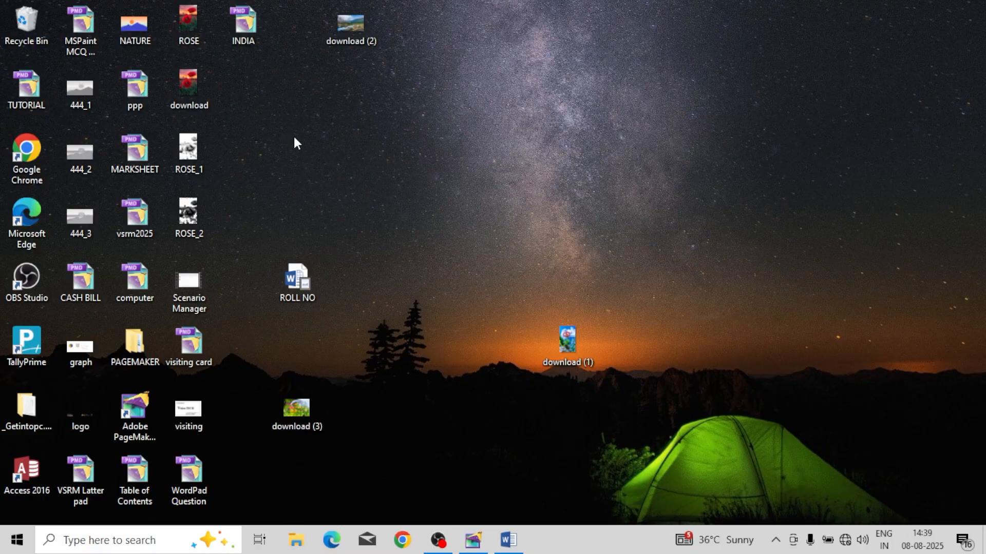
{"action": "right_click", "coordinate": [306, 408]}
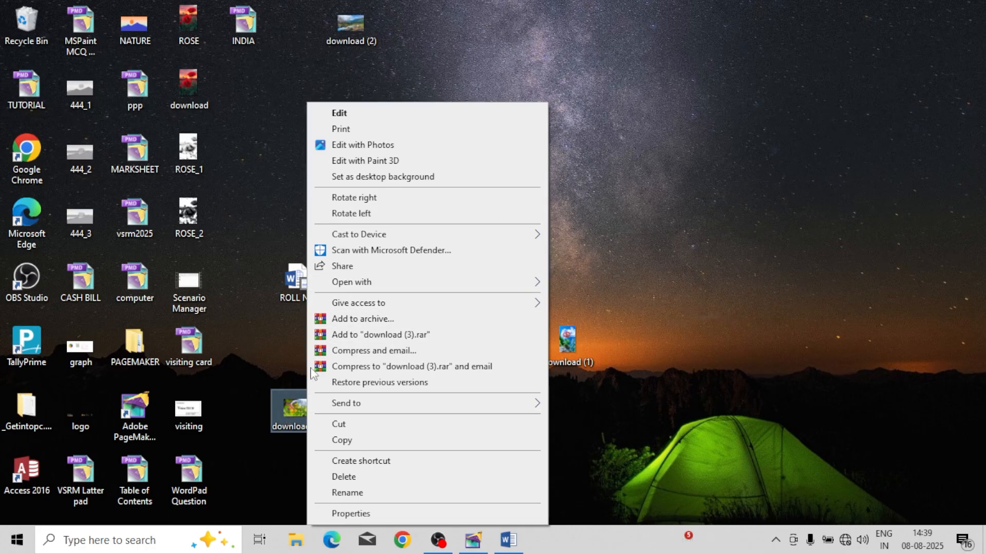
{"action": "mouse_move", "coordinate": [363, 290]}
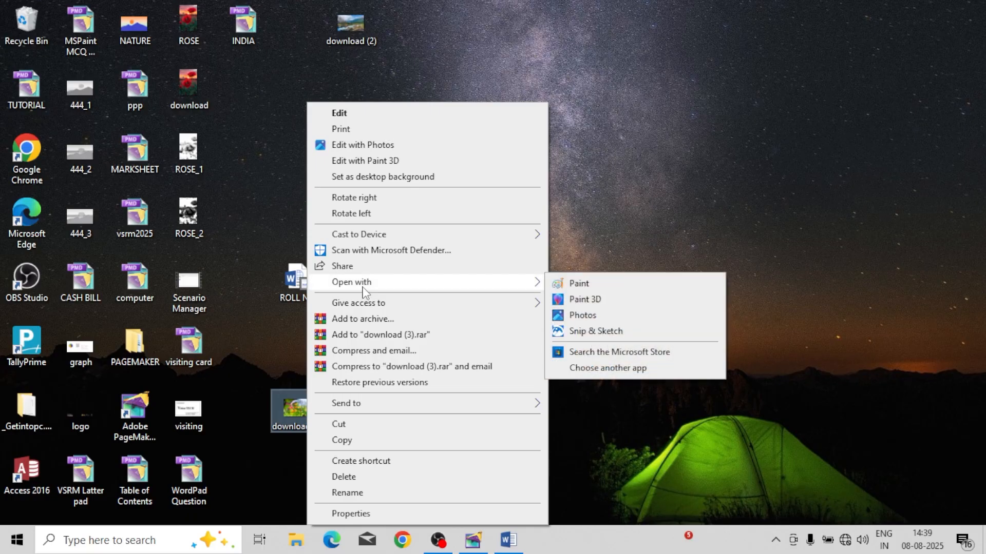
{"action": "left_click", "coordinate": [620, 283]}
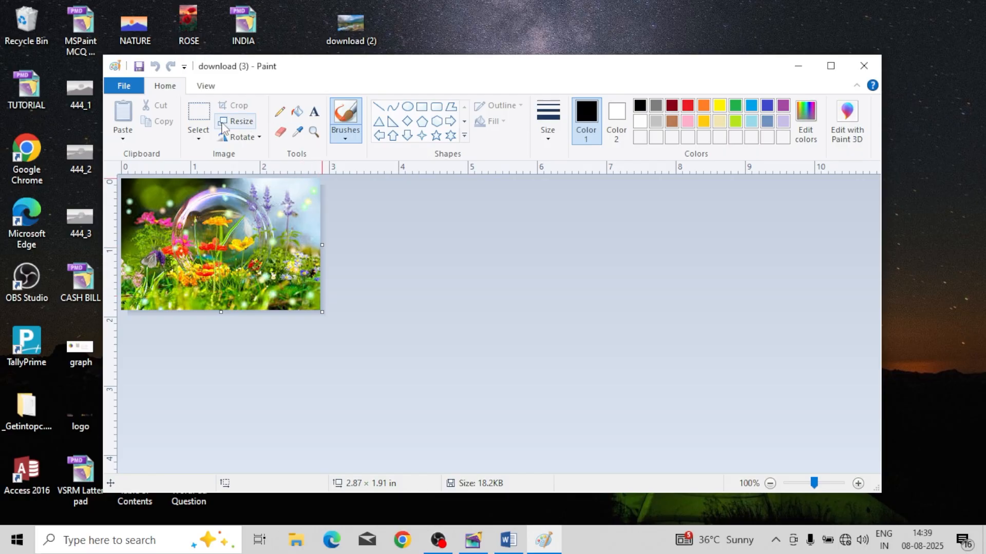
Step: Draw a near-circular ellipse outline about 1.70 × 1.62 in around the bubble and centre it over the bubble
{"action": "left_click", "coordinate": [198, 132]}
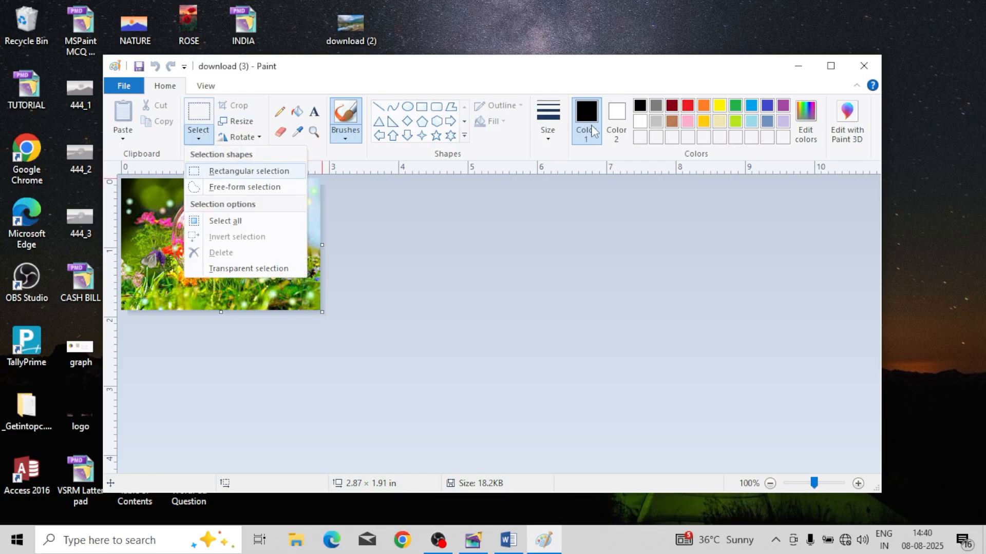
{"action": "left_click", "coordinate": [408, 107]}
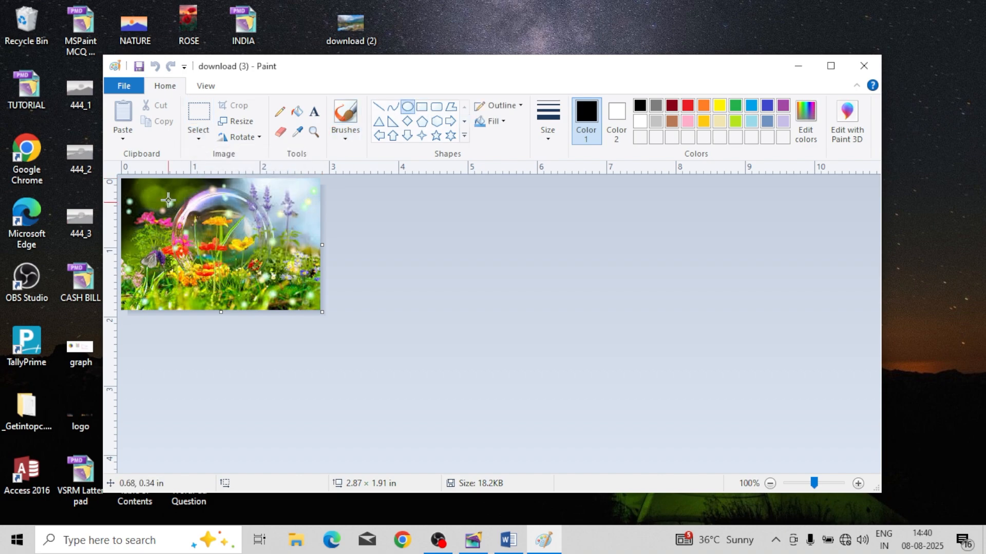
{"action": "left_click_drag", "start_coordinate": [156, 184], "coordinate": [276, 297]}
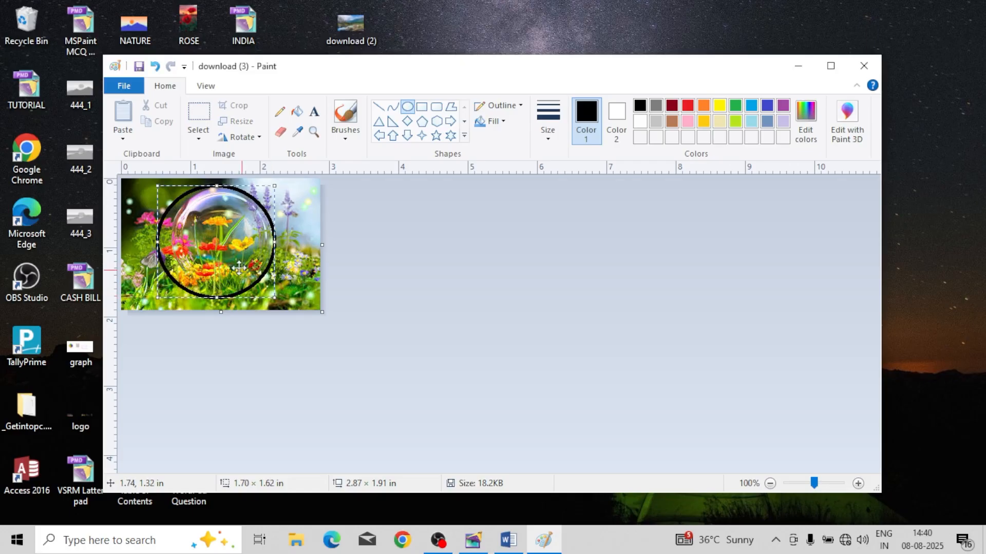
{"action": "left_click_drag", "start_coordinate": [234, 228], "coordinate": [239, 223]}
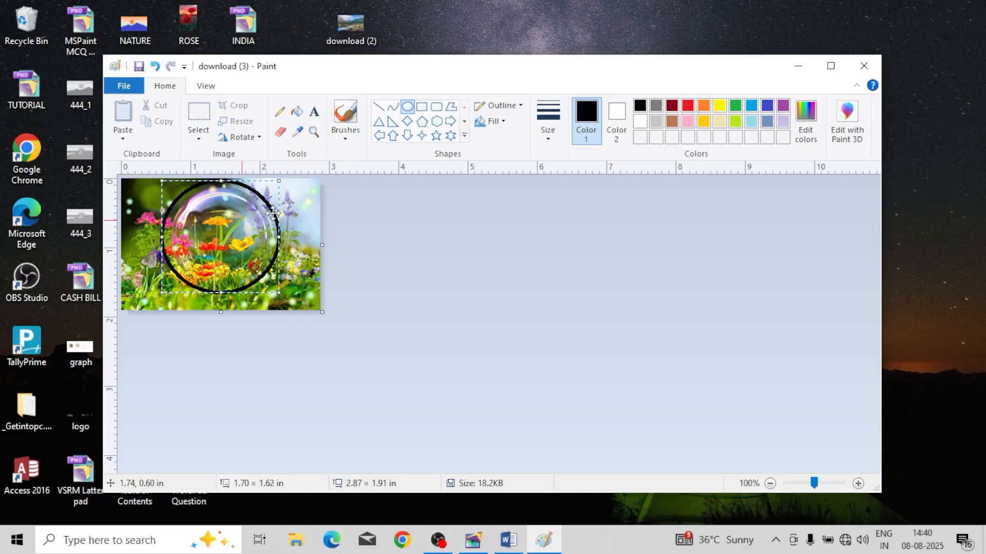
Step: Give the ellipse an indigo outline in the thickest size, shift it slightly down and deselect it
{"action": "left_click", "coordinate": [691, 108]}
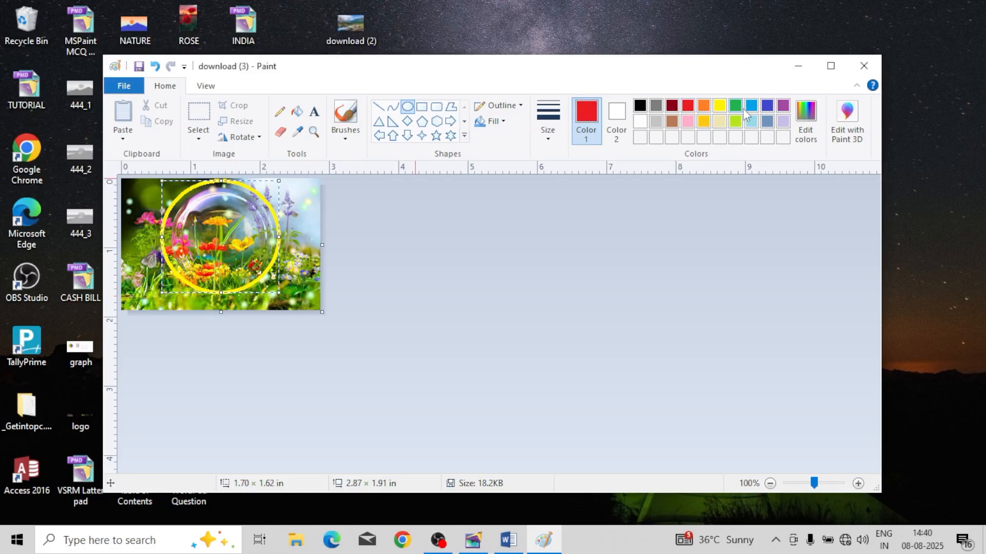
{"action": "left_click", "coordinate": [767, 107]}
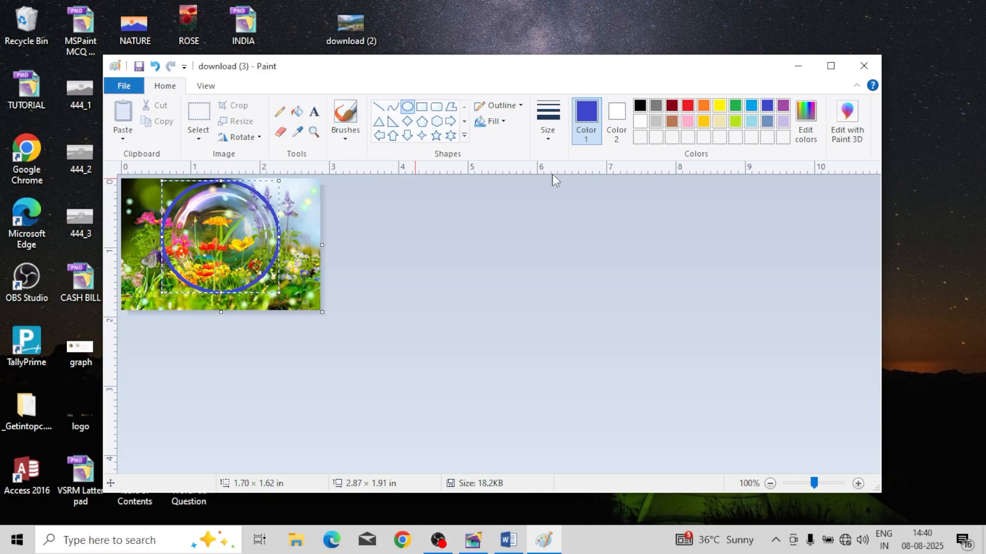
{"action": "left_click", "coordinate": [548, 126]}
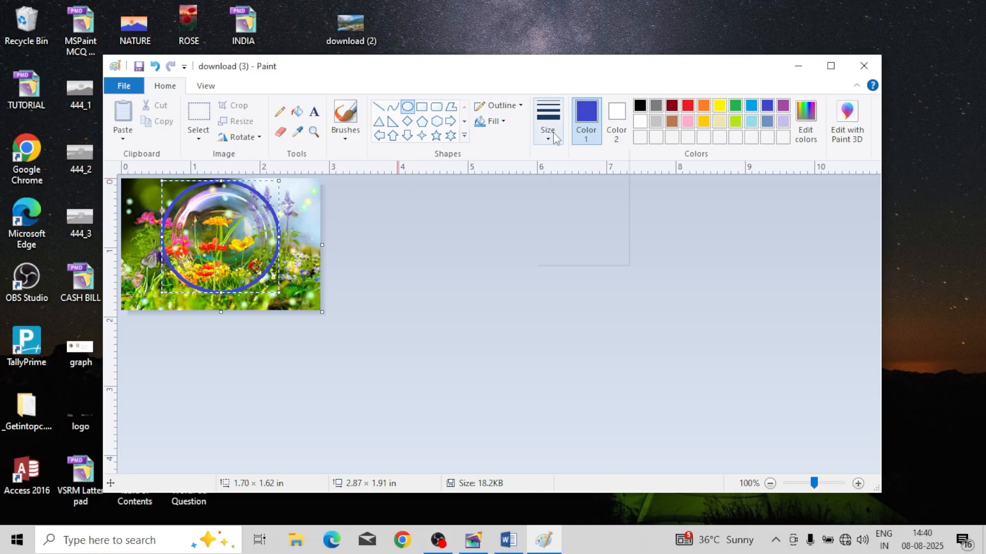
{"action": "left_click", "coordinate": [569, 249]}
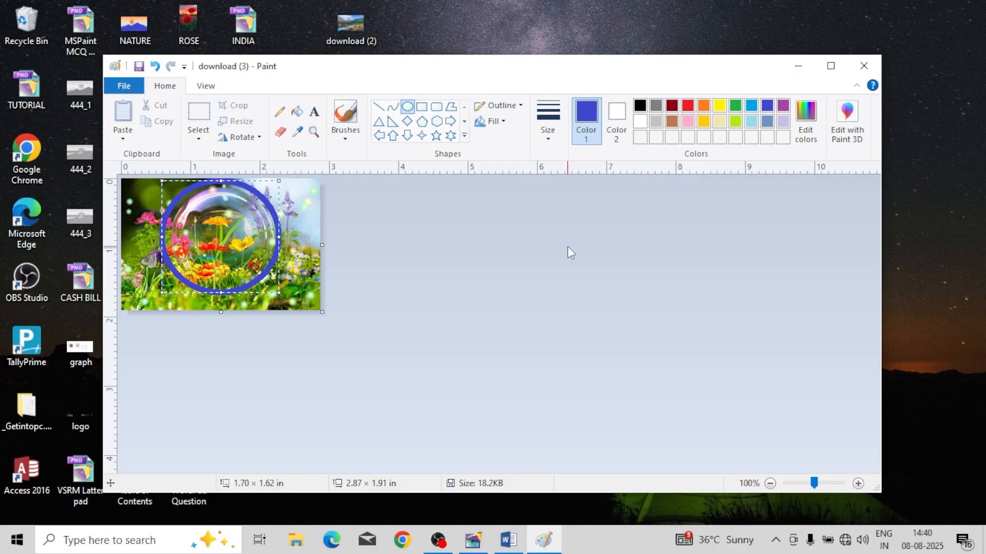
{"action": "left_click_drag", "start_coordinate": [234, 246], "coordinate": [234, 253]}
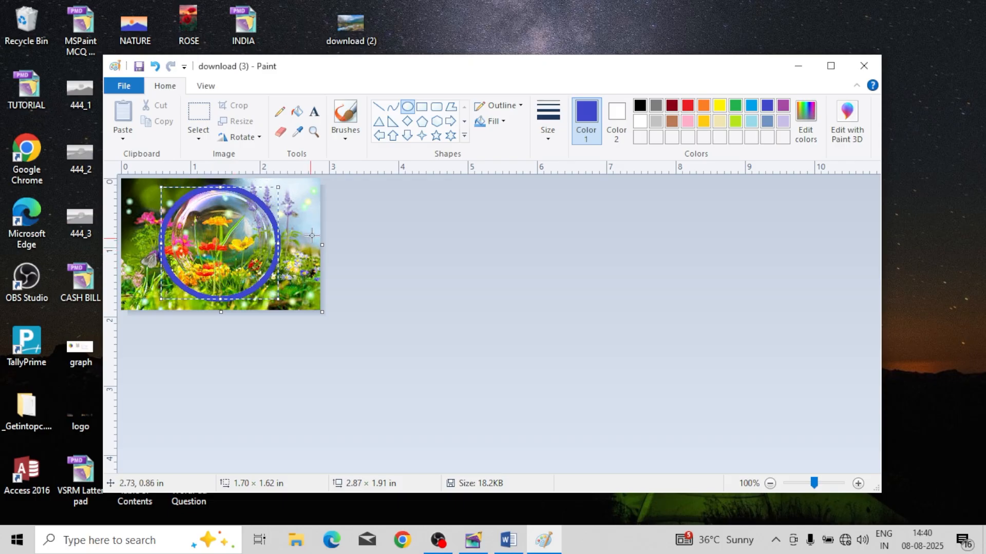
{"action": "left_click", "coordinate": [312, 220]}
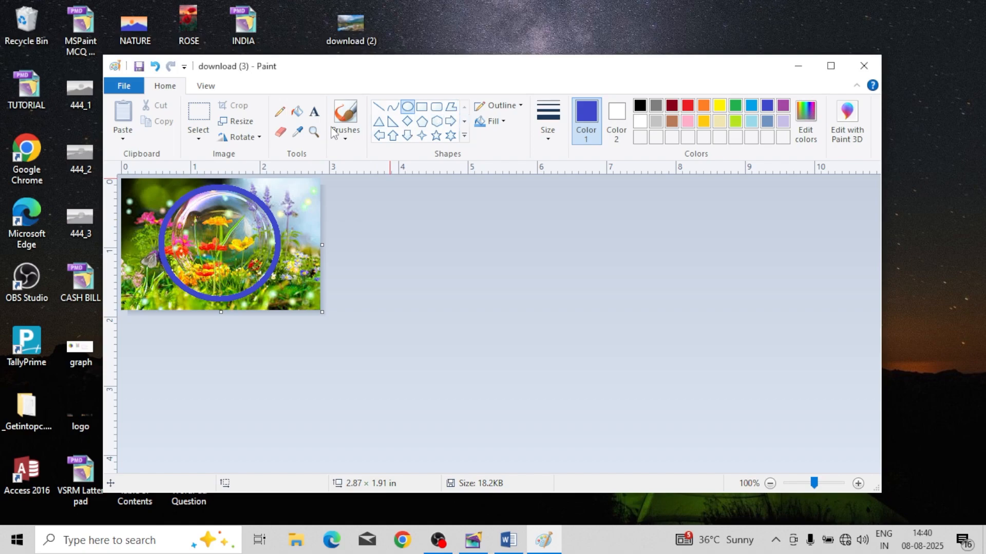
Step: Add a white six-point star about 0.40 × 0.37 in to the image's upper-left corner, clear of the ellipse
{"action": "left_click", "coordinate": [451, 136]}
{"action": "left_click_drag", "start_coordinate": [140, 188], "coordinate": [167, 213]}
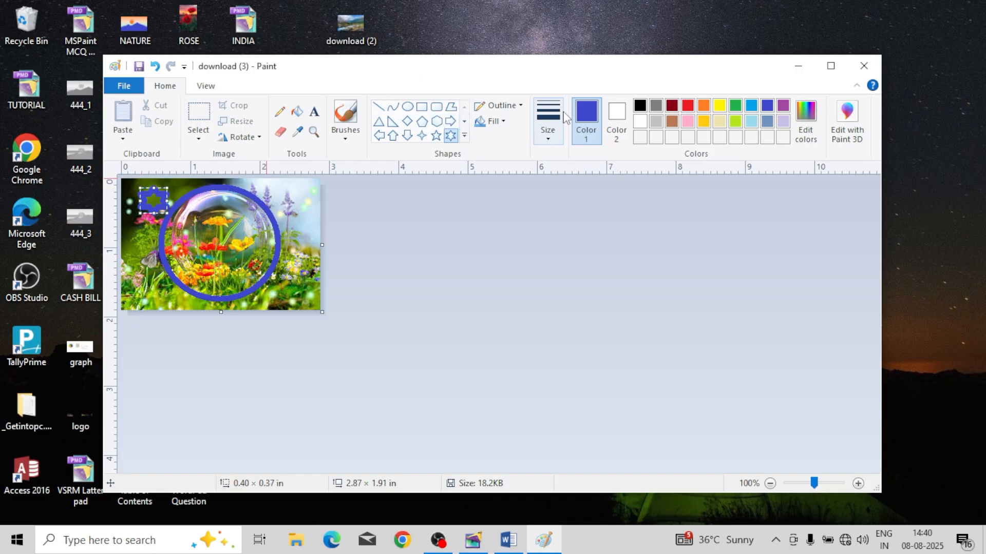
{"action": "left_click", "coordinate": [639, 121]}
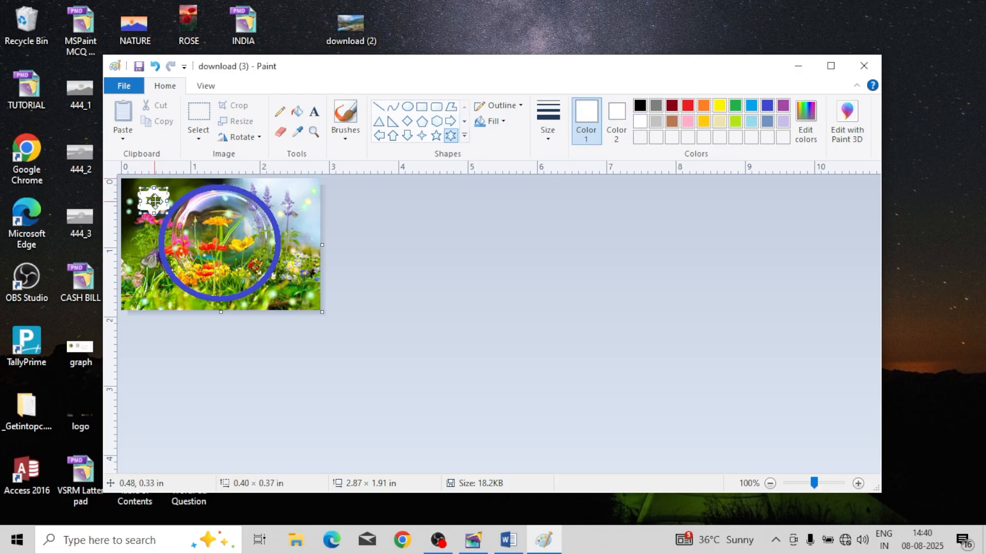
{"action": "left_click_drag", "start_coordinate": [153, 206], "coordinate": [146, 205]}
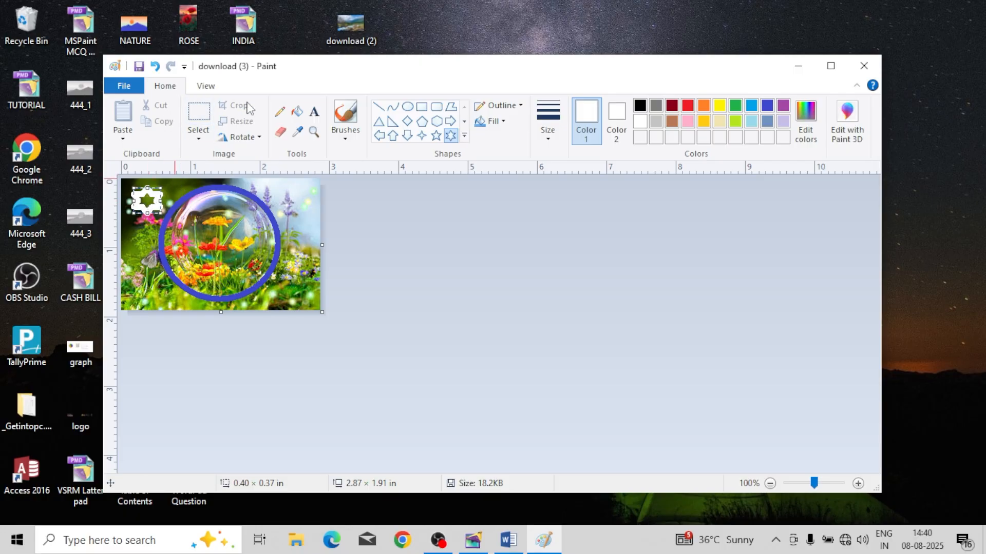
{"action": "left_click", "coordinate": [296, 111]}
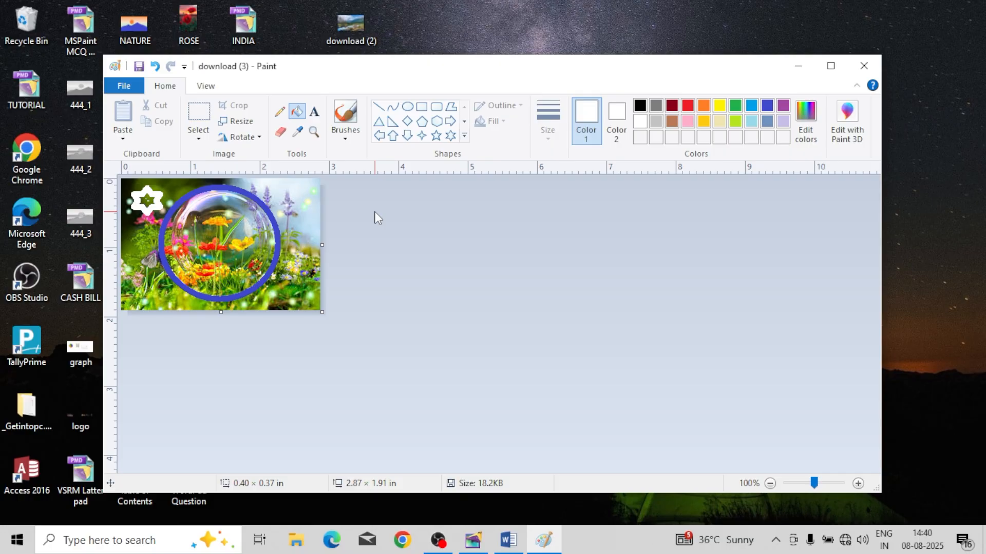
Step: Save the edited download (3) image and close Paint
{"action": "left_click", "coordinate": [134, 90]}
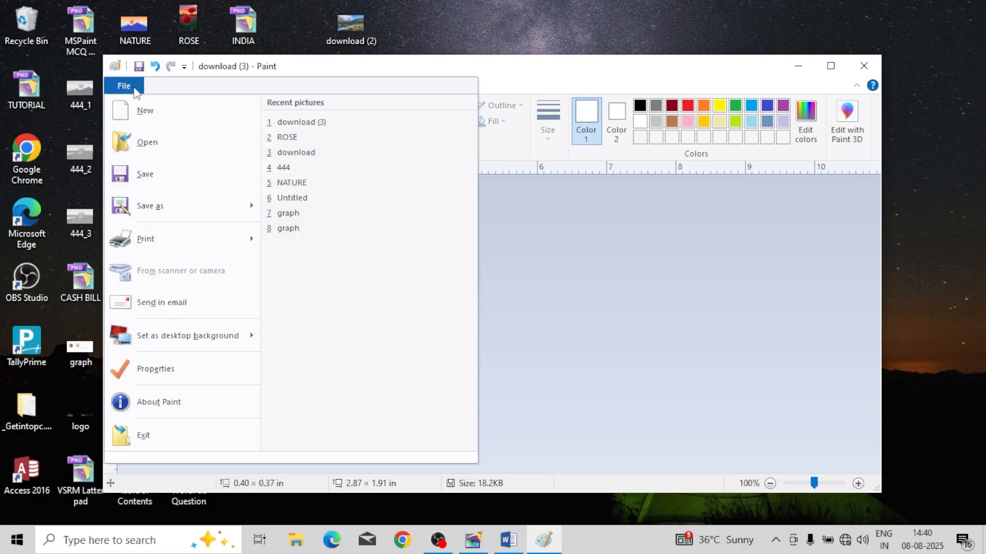
{"action": "left_click", "coordinate": [147, 175]}
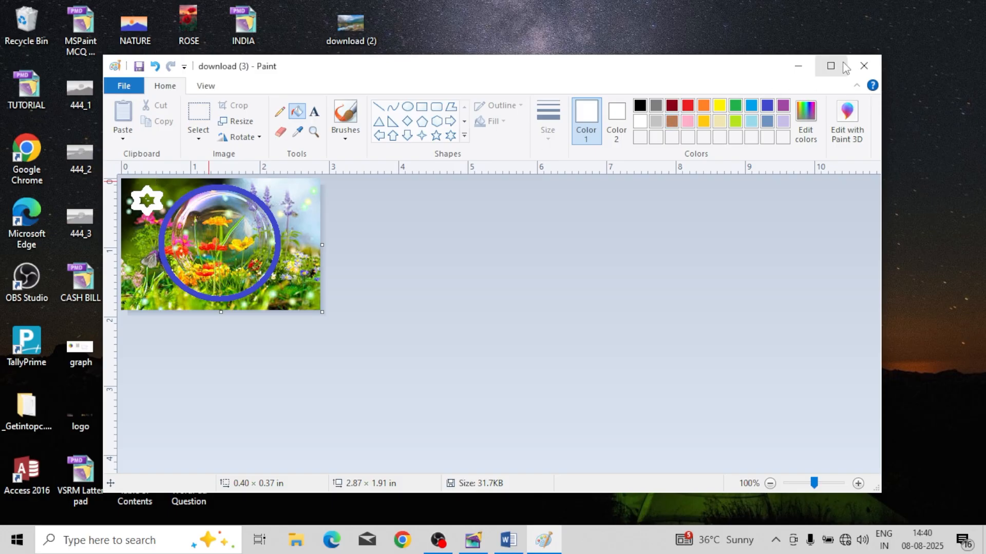
{"action": "left_click", "coordinate": [863, 66]}
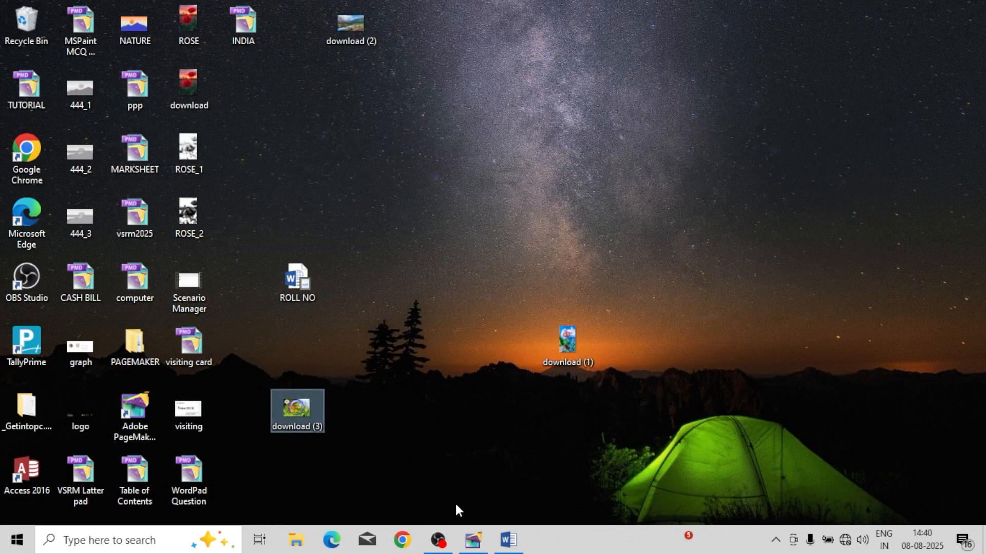
Step: Reopen the INDIA publication in PageMaker with all modified linked files updated, and shift the bubble photo slightly up and right
{"action": "left_click", "coordinate": [473, 540]}
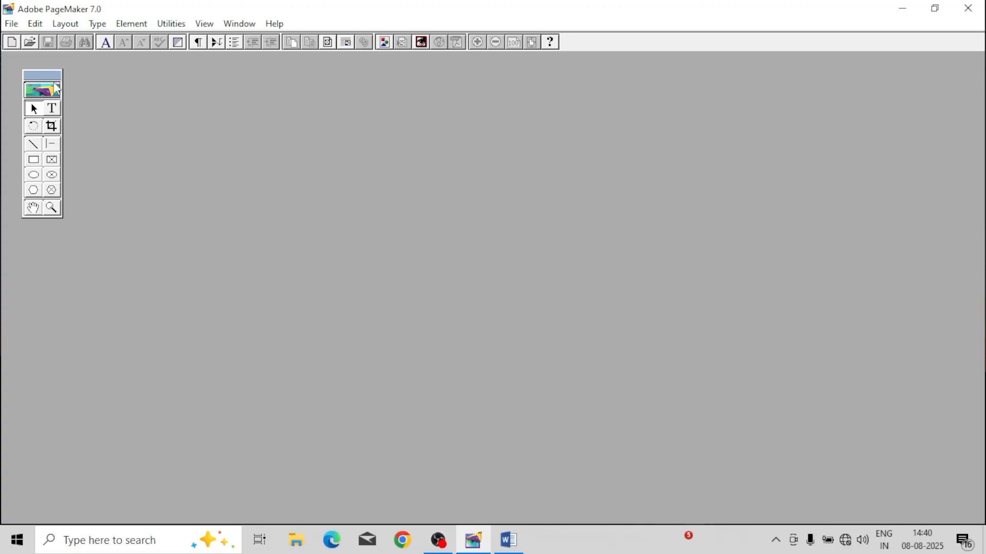
{"action": "left_click", "coordinate": [11, 24]}
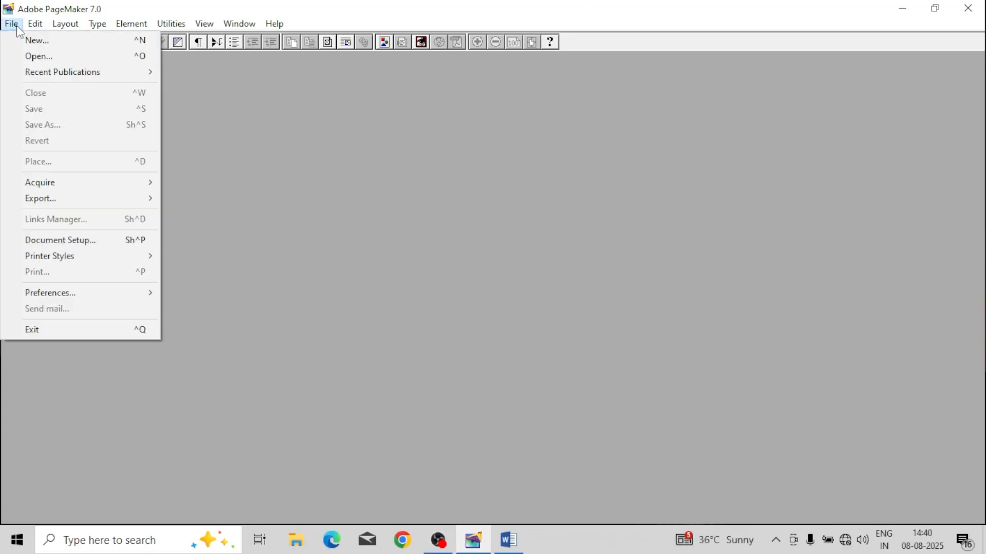
{"action": "mouse_move", "coordinate": [46, 75]}
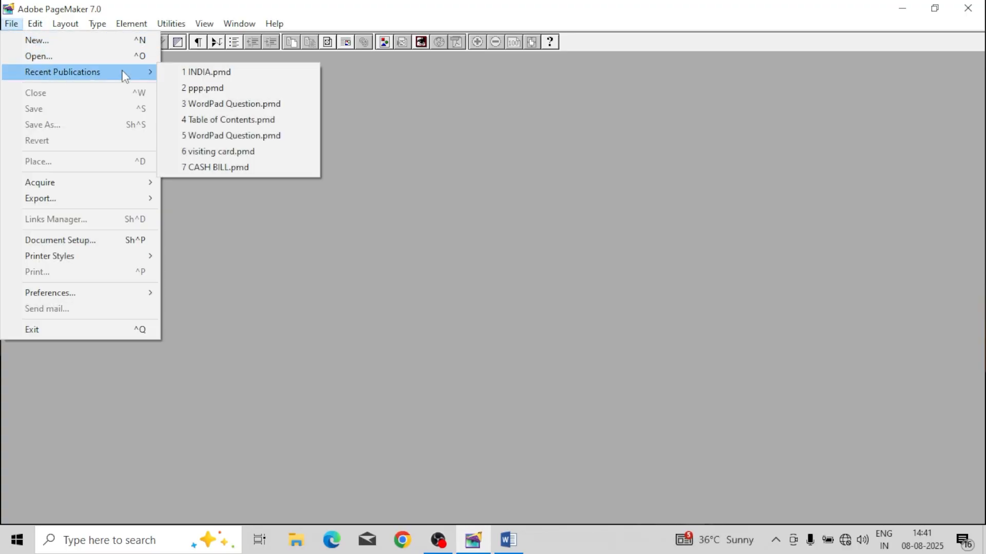
{"action": "left_click", "coordinate": [208, 77]}
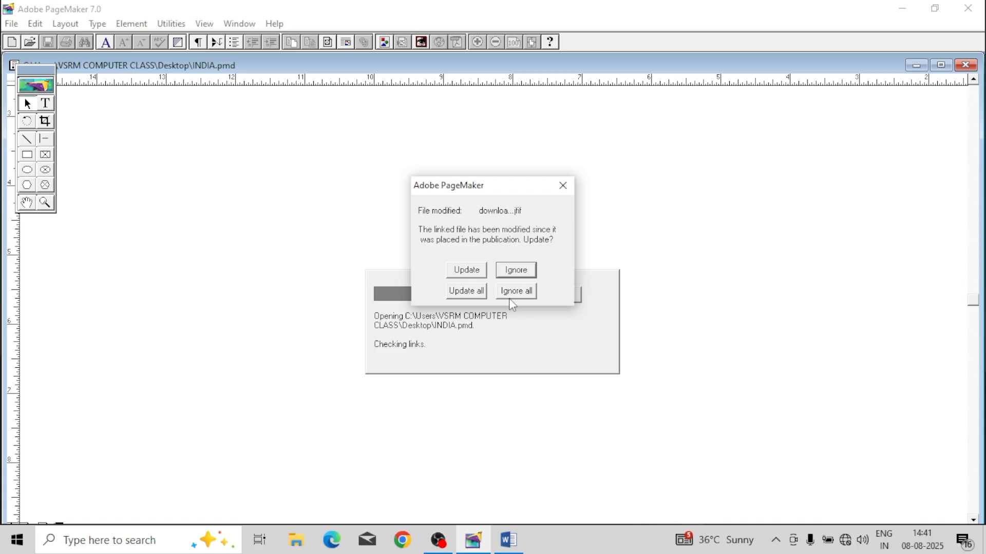
{"action": "left_click", "coordinate": [456, 291]}
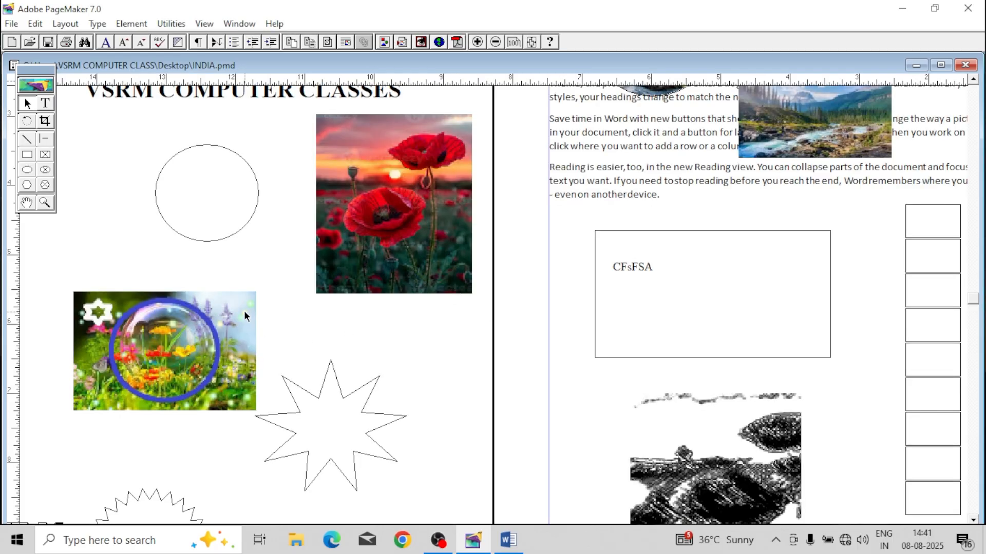
{"action": "left_click_drag", "start_coordinate": [245, 310], "coordinate": [252, 292]}
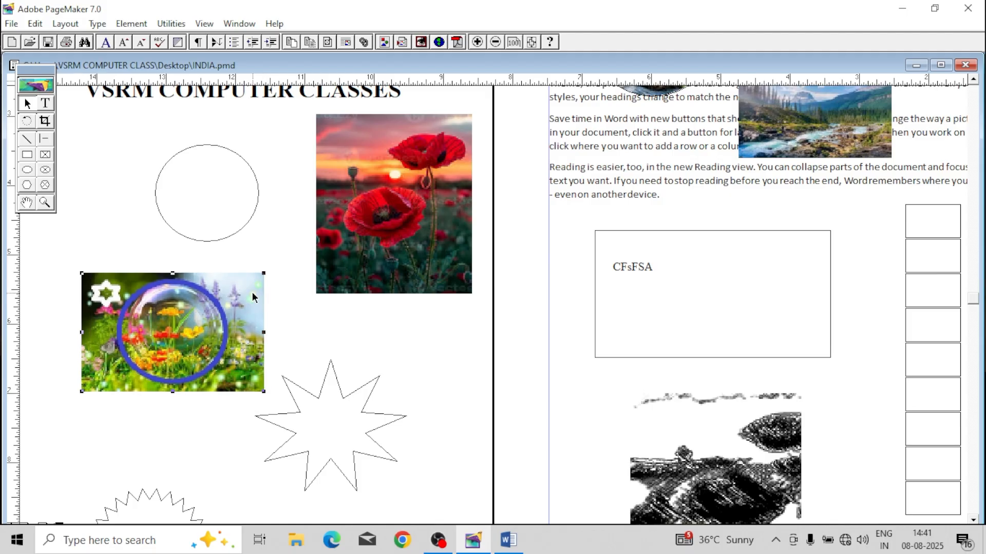